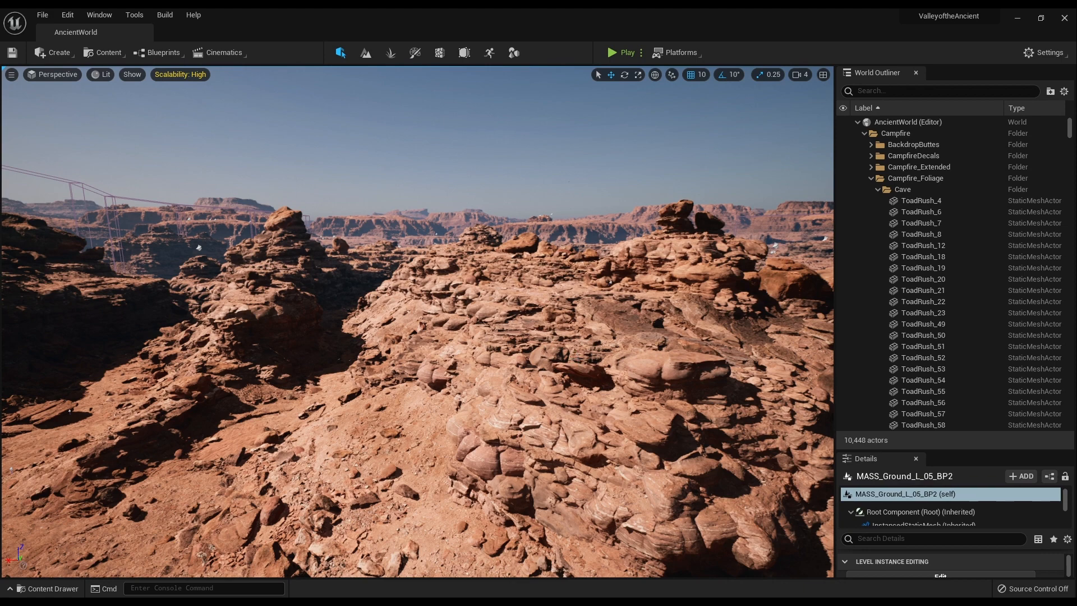
Survey the AncientWorld canyon landscape from several directions, including the rock formations and distant buttes.
{"action": "right_click_drag", "start_coordinate": [418, 321], "coordinate": [598, 356]}
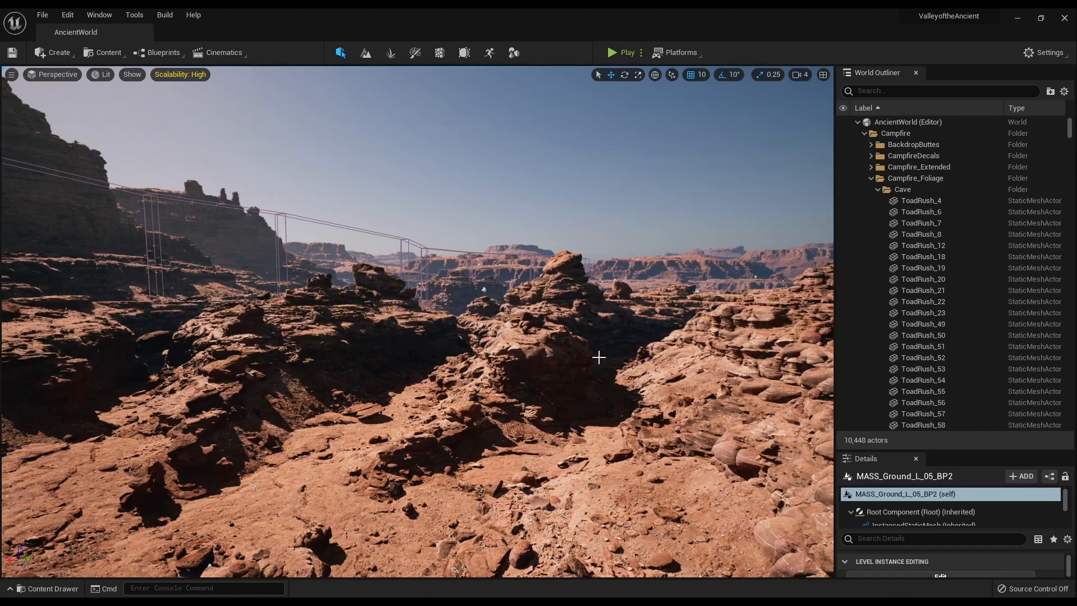
{"action": "right_click_drag", "start_coordinate": [599, 357], "coordinate": [724, 270]}
{"action": "key", "text": "w"}
{"action": "key", "text": "e"}
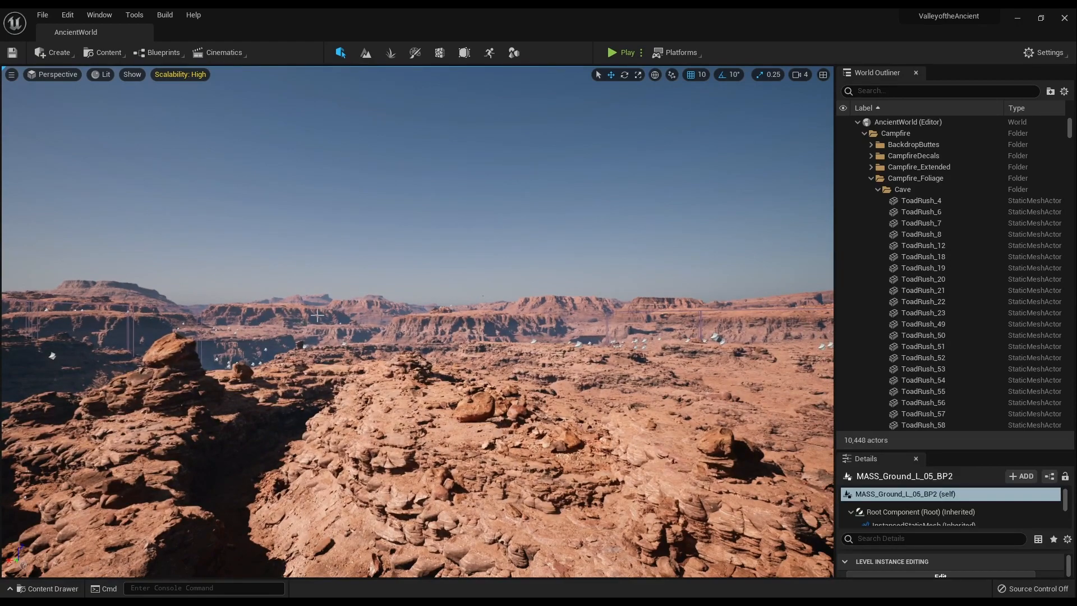
{"action": "right_click_drag", "start_coordinate": [482, 296], "coordinate": [723, 294]}
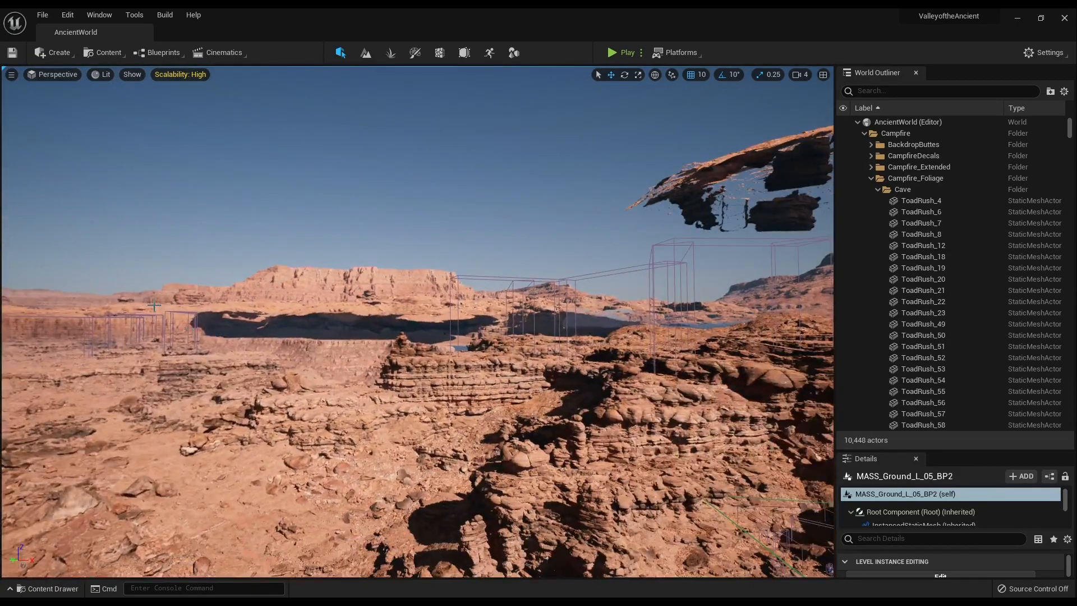
{"action": "right_click_drag", "start_coordinate": [417, 321], "coordinate": [651, 318]}
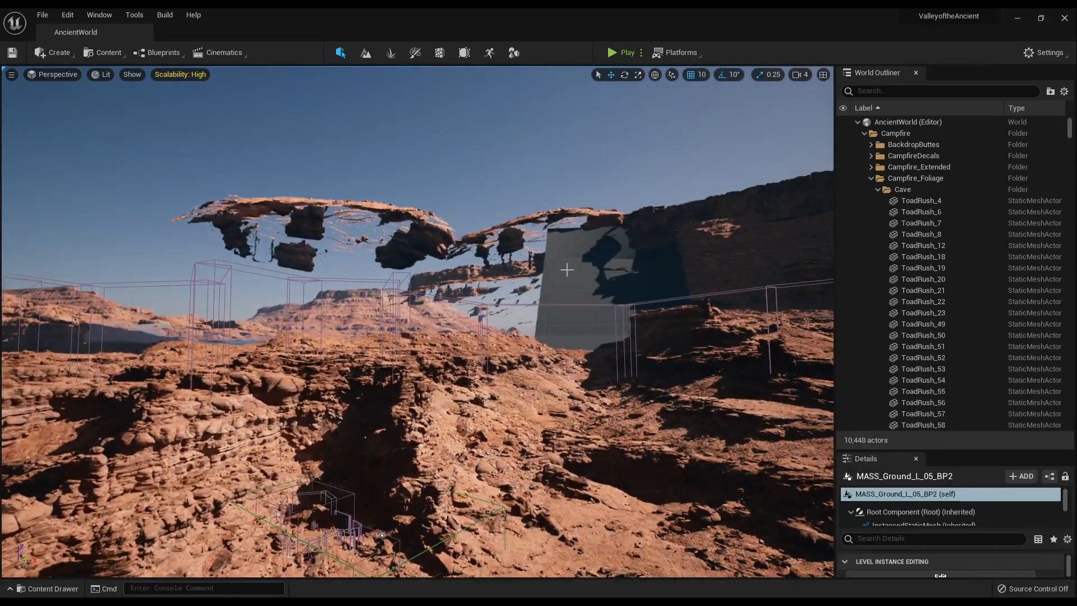
Select several butte, scree and ground pieces on the canyon floor one after another to examine how the terrain is assembled.
{"action": "right_click_drag", "start_coordinate": [567, 269], "coordinate": [452, 356]}
{"action": "left_click", "coordinate": [412, 261]}
{"action": "left_click", "coordinate": [326, 277]}
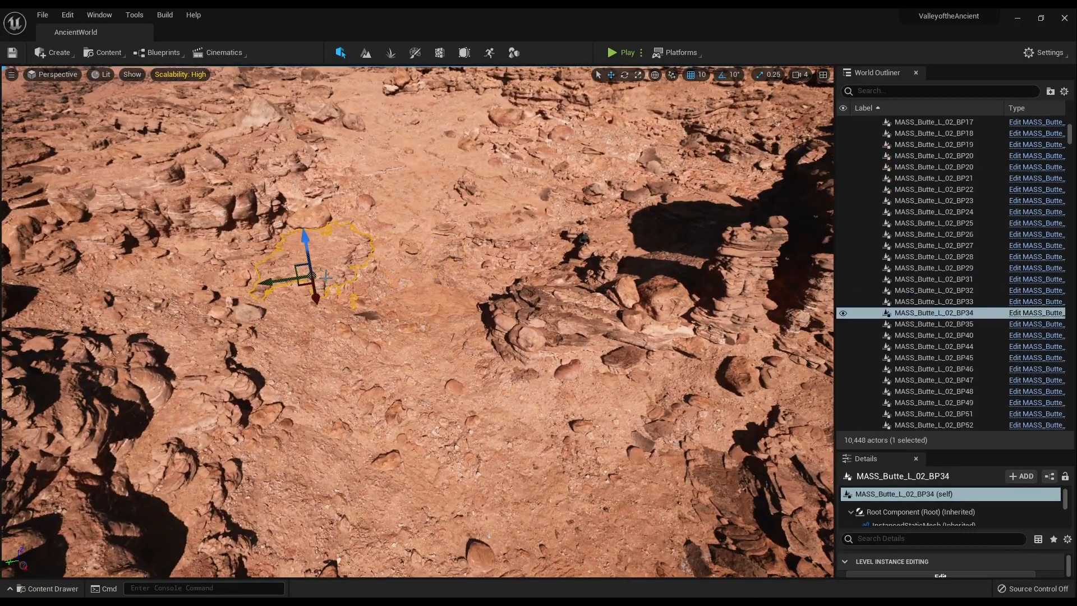
{"action": "left_click", "coordinate": [389, 335]}
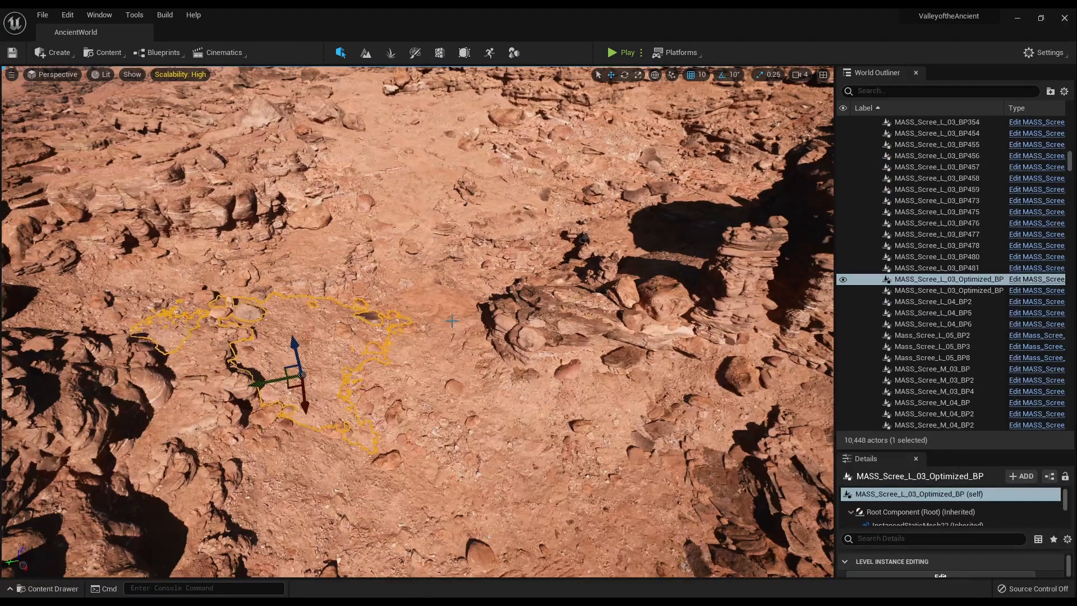
{"action": "left_click", "coordinate": [408, 265]}
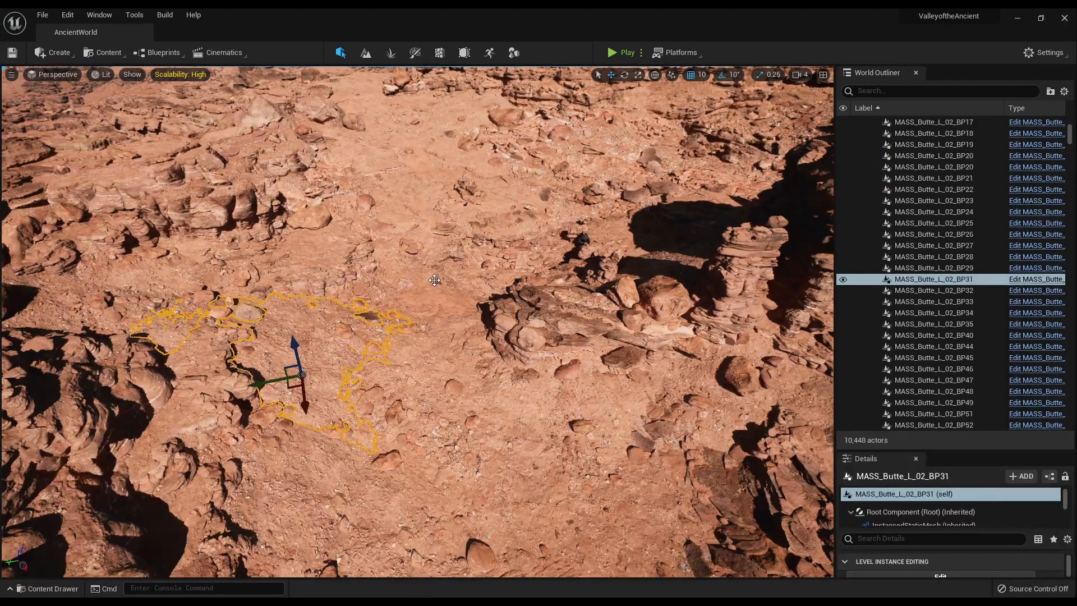
{"action": "left_click", "coordinate": [472, 339]}
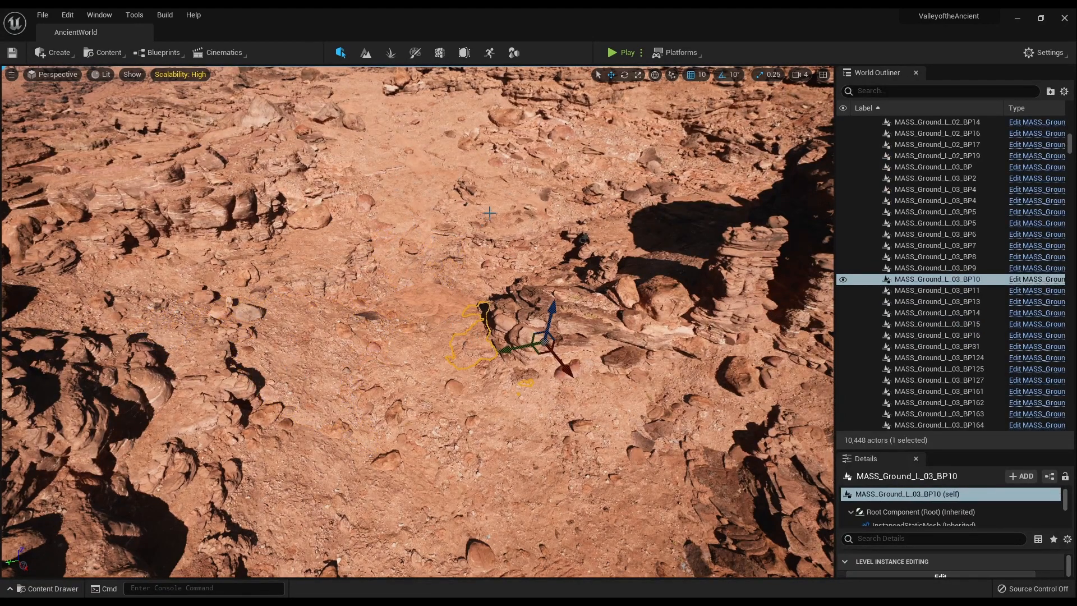
{"action": "left_click", "coordinate": [523, 191]}
{"action": "left_click", "coordinate": [585, 206]}
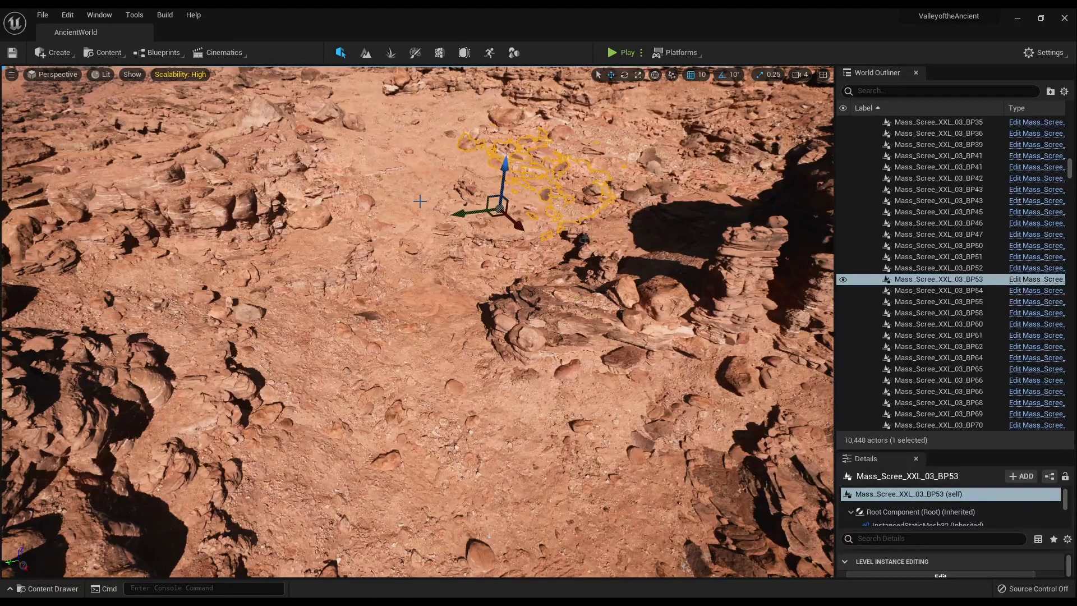
Fly down to the rocky clearing and select its large boulder and scree pieces to examine their extents.
{"action": "right_click_drag", "start_coordinate": [356, 247], "coordinate": [18, 216]}
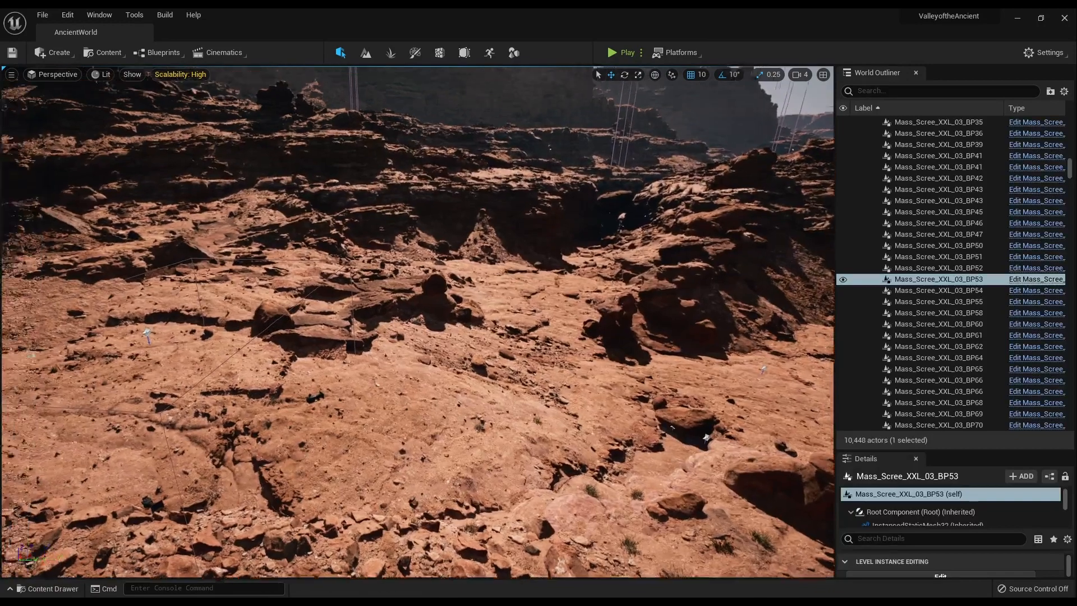
{"action": "right_click_drag", "start_coordinate": [417, 321], "coordinate": [382, 259]}
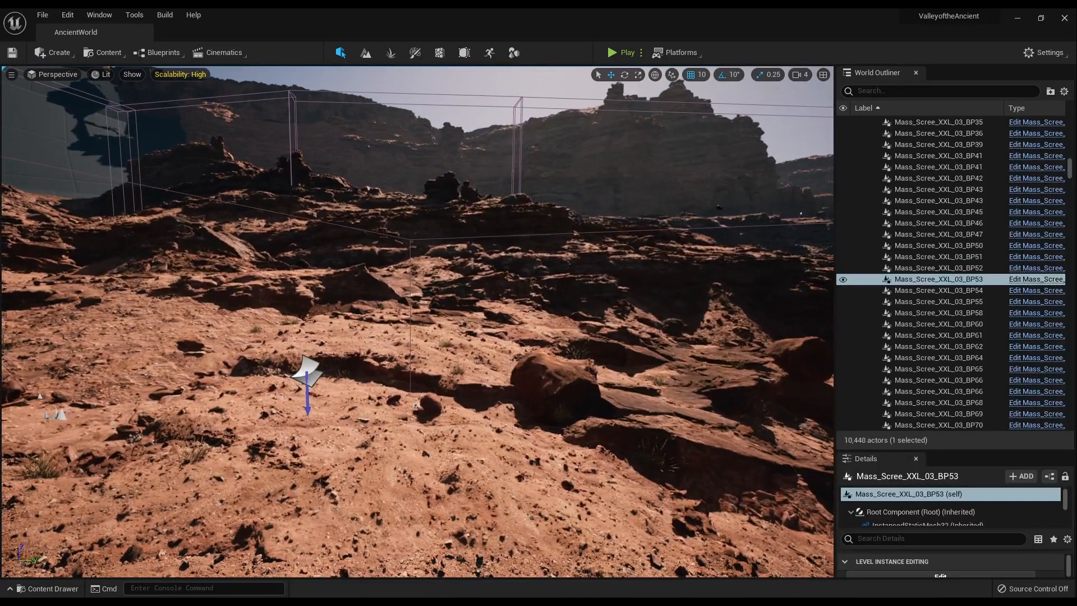
{"action": "right_click_drag", "start_coordinate": [418, 322], "coordinate": [685, 358]}
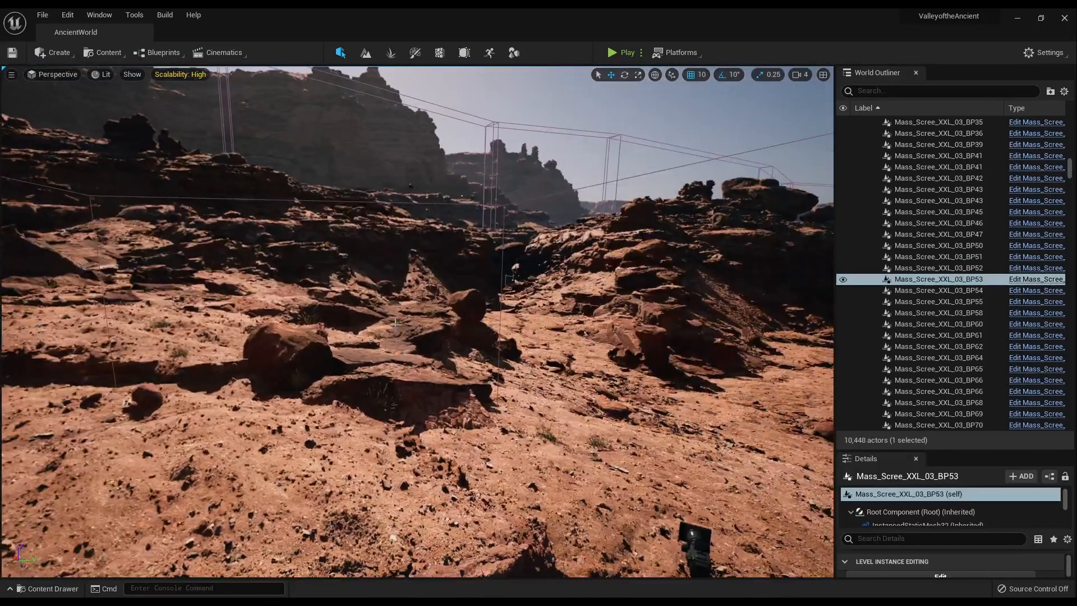
{"action": "left_click", "coordinate": [444, 301]}
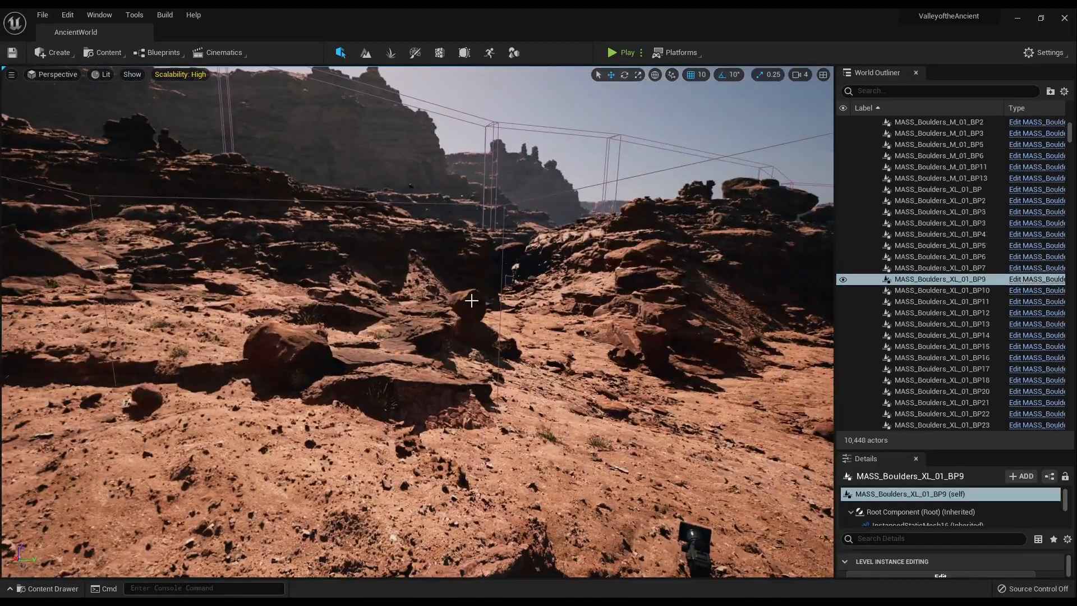
{"action": "left_click", "coordinate": [646, 326]}
{"action": "left_click", "coordinate": [586, 400]}
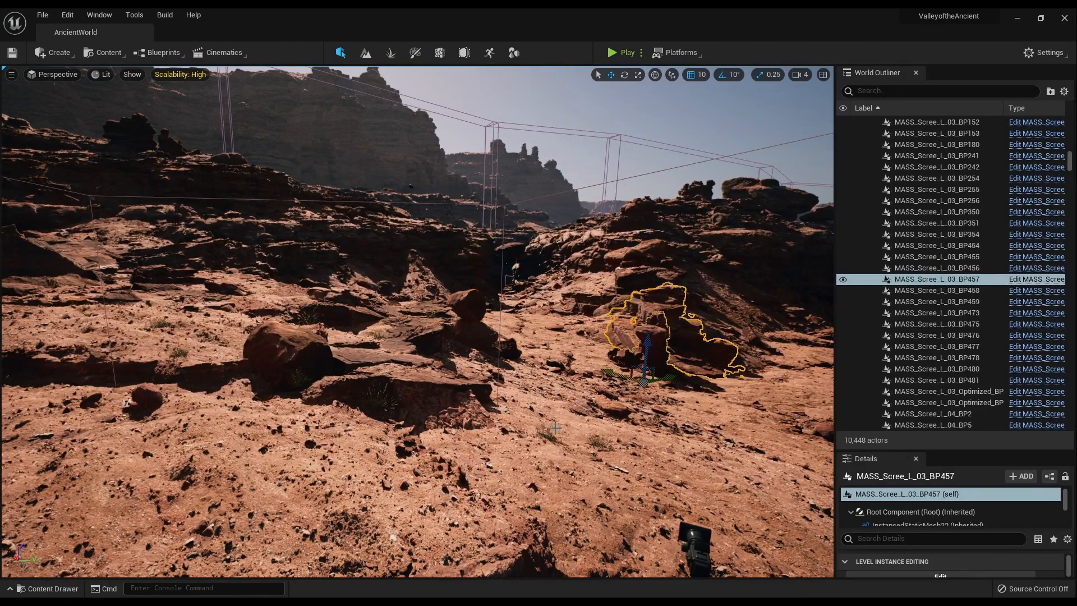
Move closer along the sandy valley floor and select its overlapping ground pieces one by one to examine their outlines.
{"action": "right_click_drag", "start_coordinate": [585, 400], "coordinate": [884, 464]}
{"action": "key", "text": "w"}
{"action": "key", "text": "w"}
{"action": "right_click_drag", "start_coordinate": [582, 436], "coordinate": [582, 435]}
{"action": "key", "text": "w"}
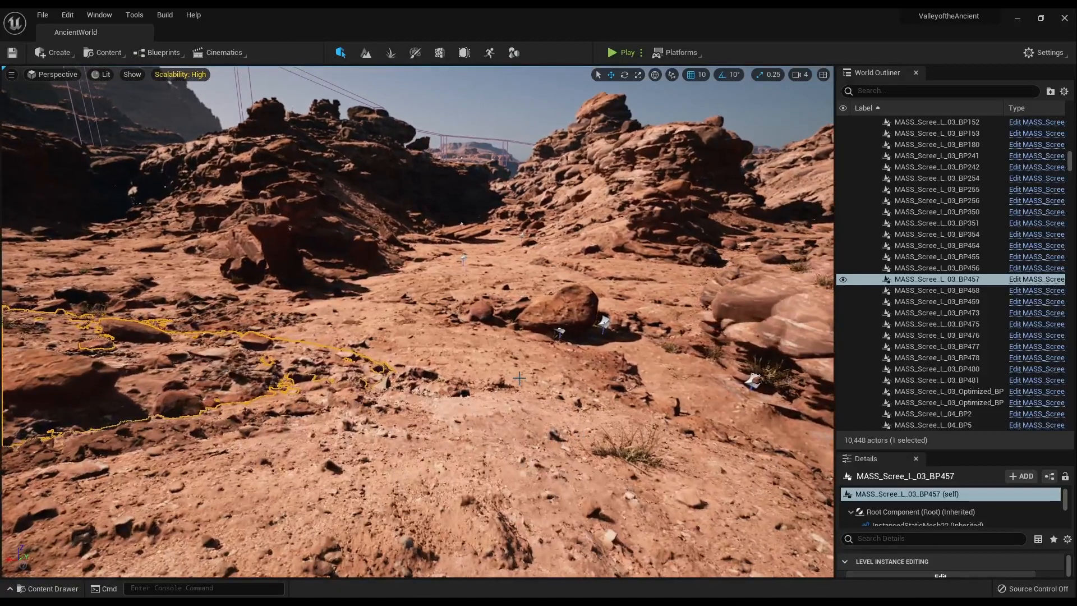
{"action": "left_click", "coordinate": [479, 435]}
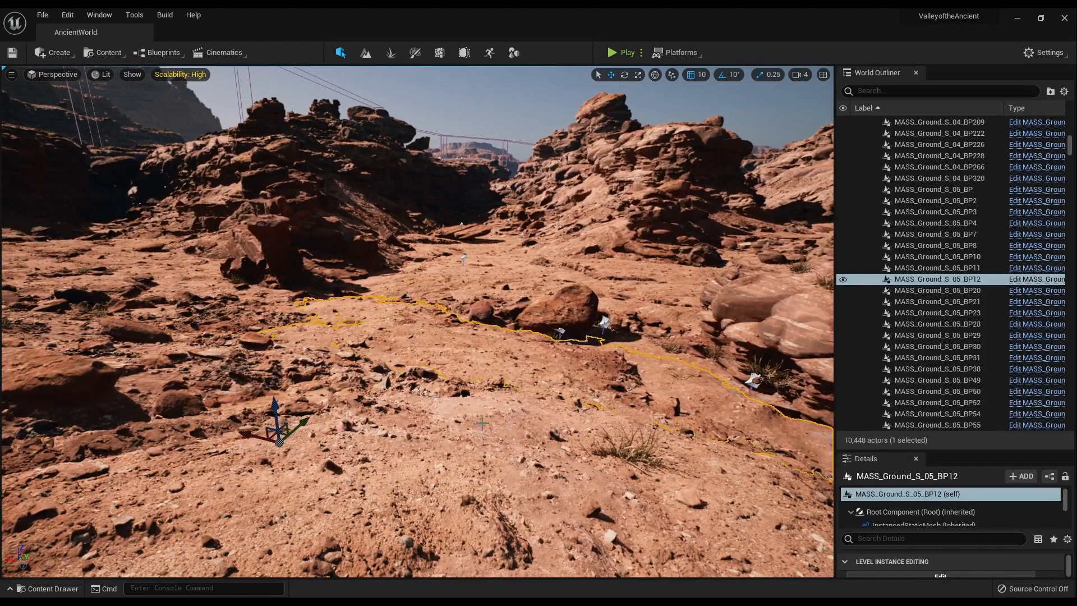
{"action": "left_click", "coordinate": [371, 305]}
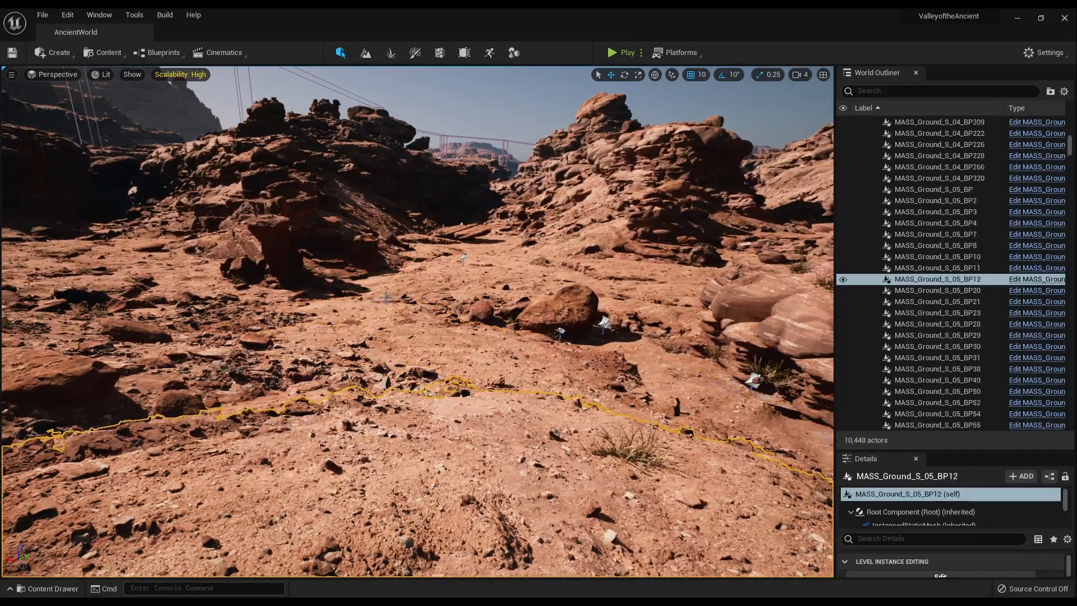
{"action": "left_click", "coordinate": [512, 272]}
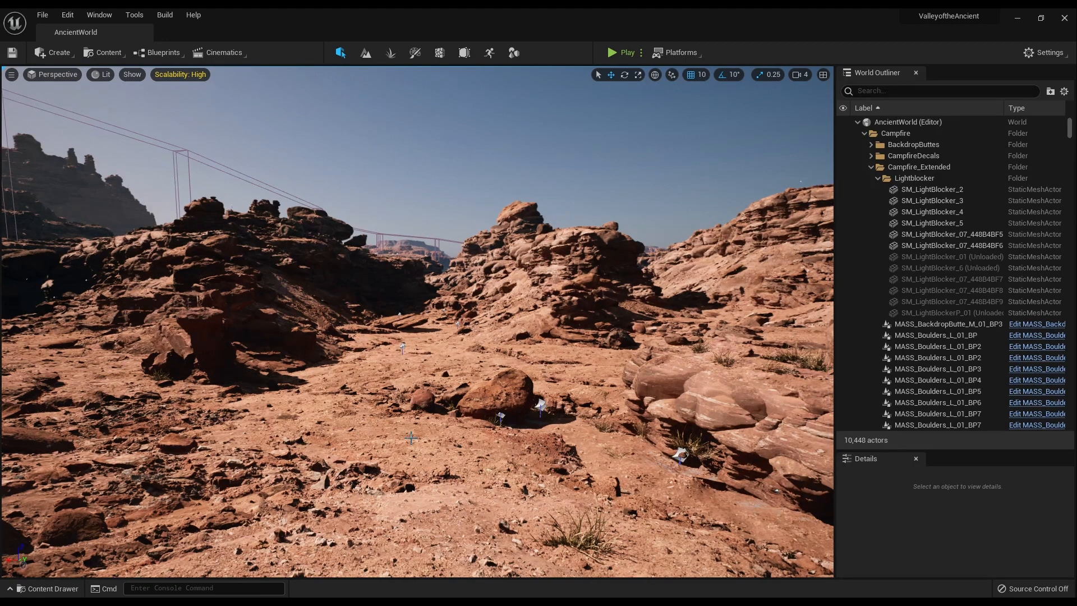
Switch to Adobe Acrobat Reader and review the GPU-Driven Rendering Pipelines slides from the title to Motivation (RedLynx).
{"action": "left_click", "coordinate": [362, 599]}
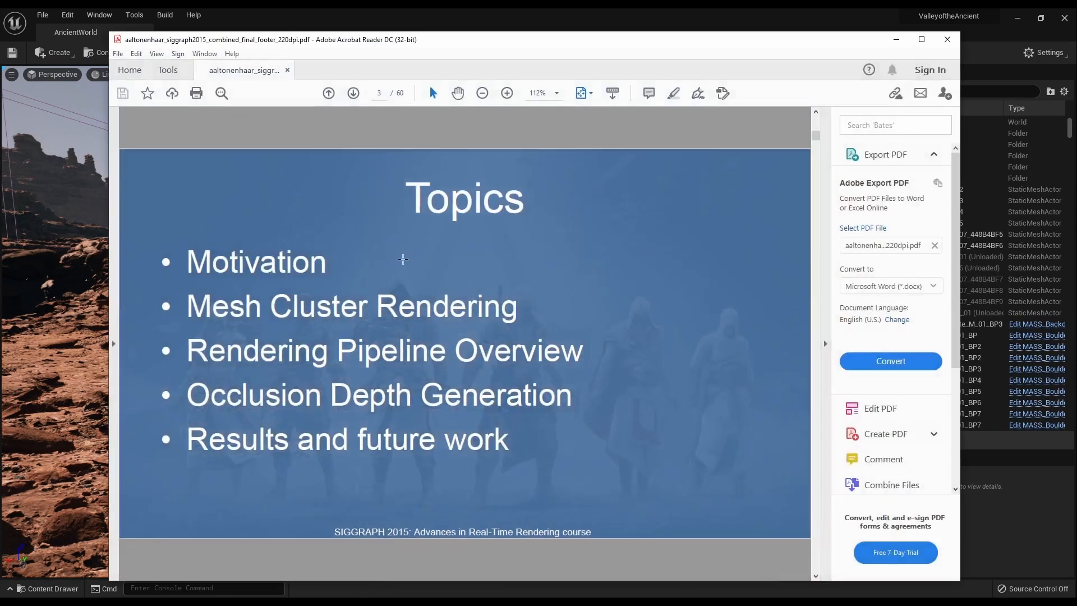
{"action": "scroll", "coordinate": [317, 235], "scroll_direction": "up", "scroll_amount": 2}
{"action": "scroll", "coordinate": [539, 257], "scroll_direction": "down", "scroll_amount": 1}
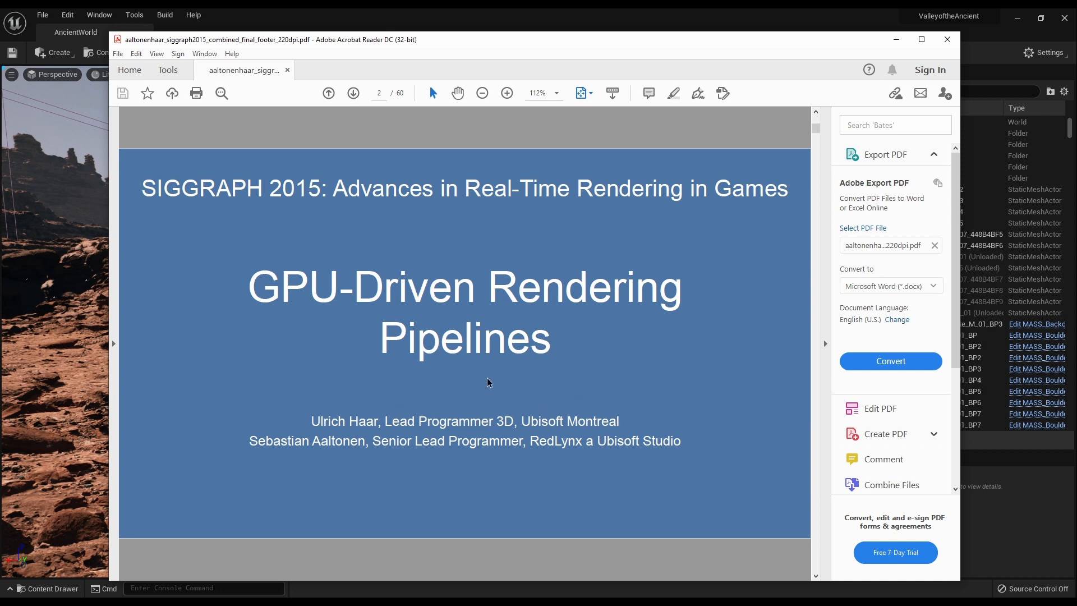
{"action": "scroll", "coordinate": [487, 383], "scroll_direction": "down", "scroll_amount": 1}
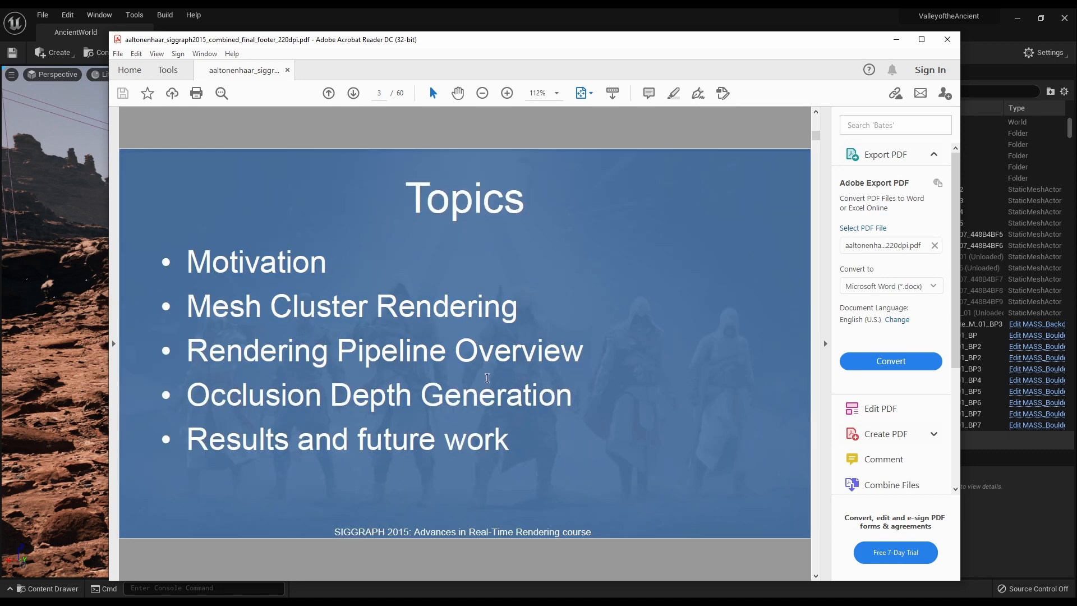
{"action": "scroll", "coordinate": [487, 382], "scroll_direction": "down", "scroll_amount": 1}
{"action": "scroll", "coordinate": [488, 382], "scroll_direction": "down", "scroll_amount": 1}
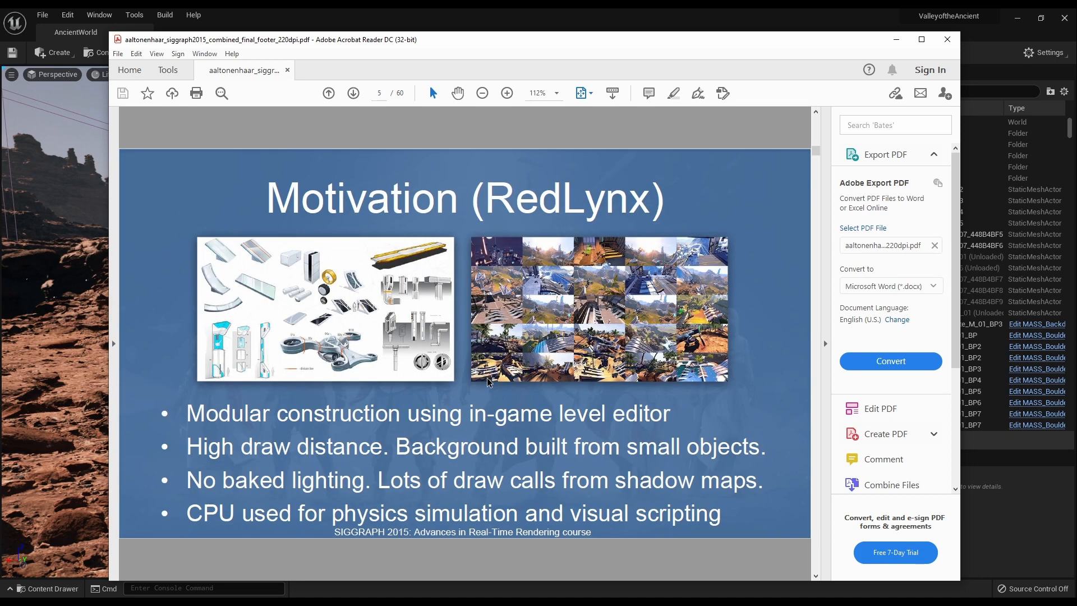
Page through the Assassin's Creed Unity motivation slides and examine the Mesh Cluster Rendering slides, ending on slide 10.
{"action": "scroll", "coordinate": [487, 383], "scroll_direction": "down", "scroll_amount": 1}
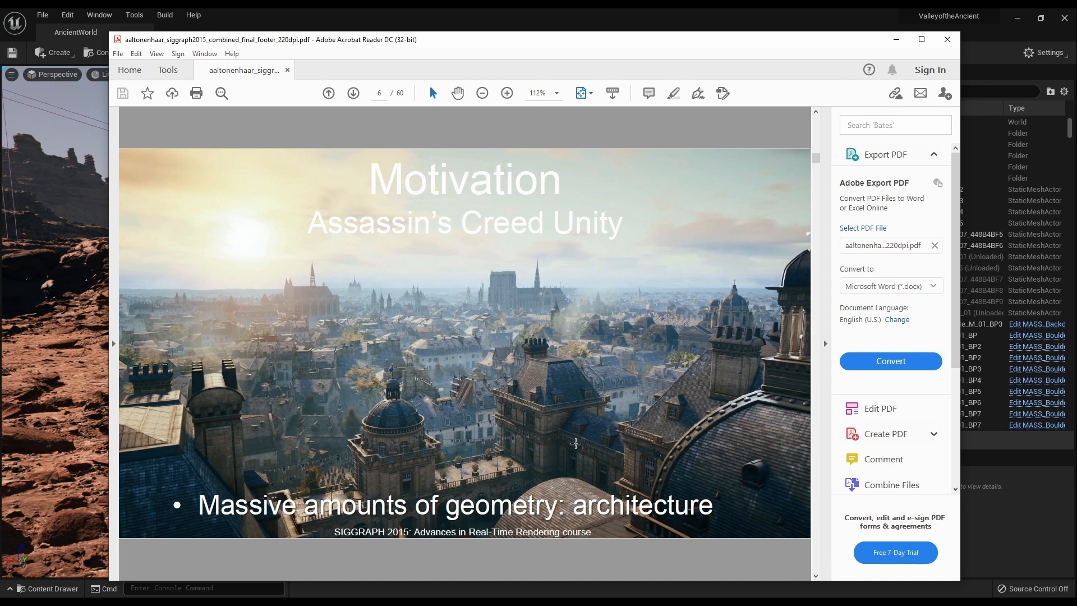
{"action": "scroll", "coordinate": [564, 441], "scroll_direction": "down", "scroll_amount": 1}
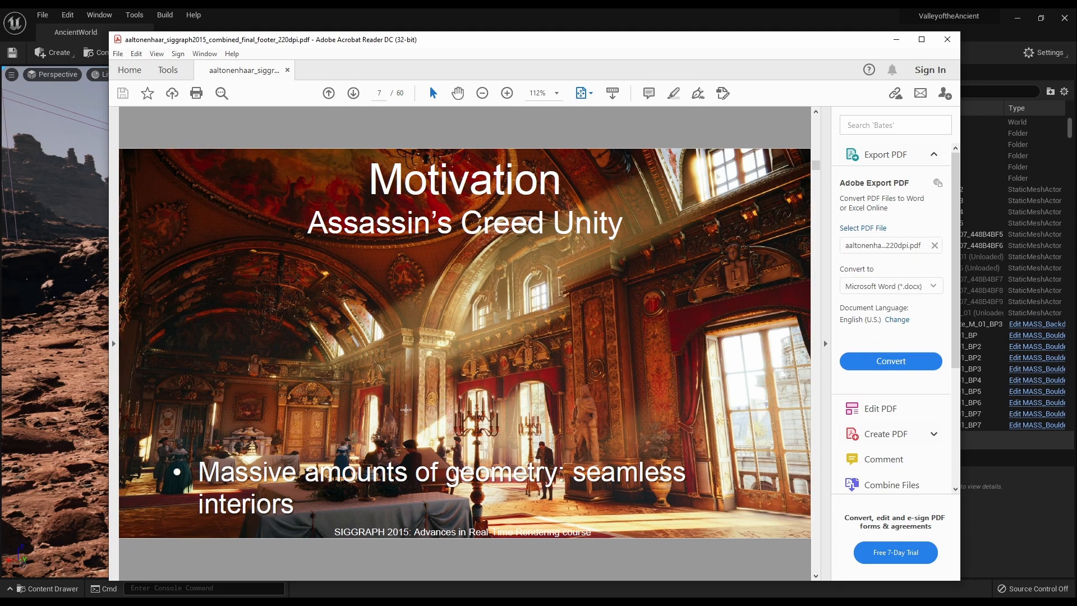
{"action": "scroll", "coordinate": [476, 411], "scroll_direction": "down", "scroll_amount": 1}
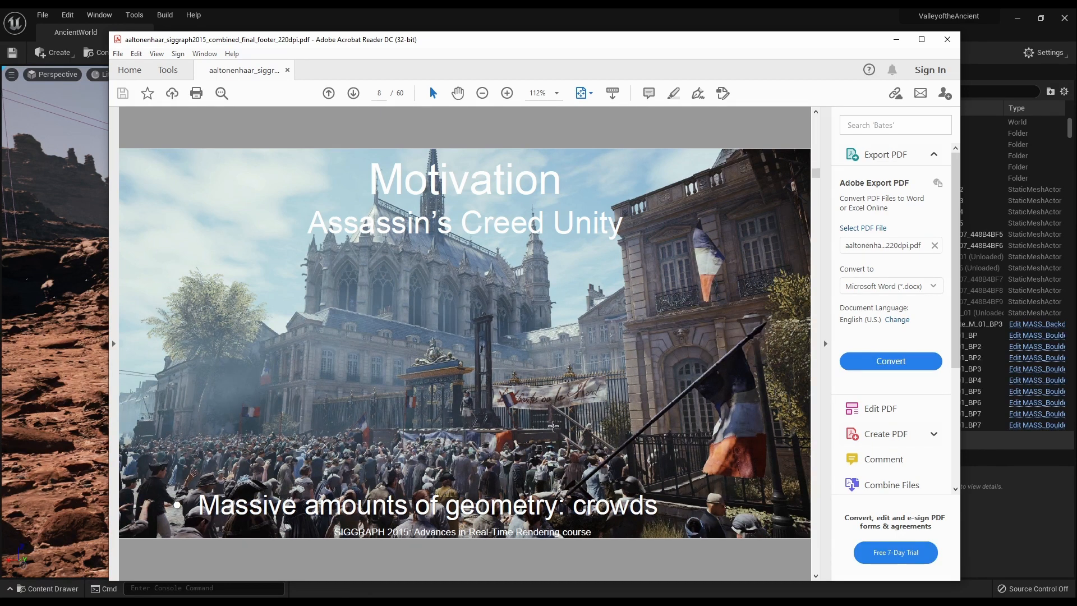
{"action": "key", "text": "Right"}
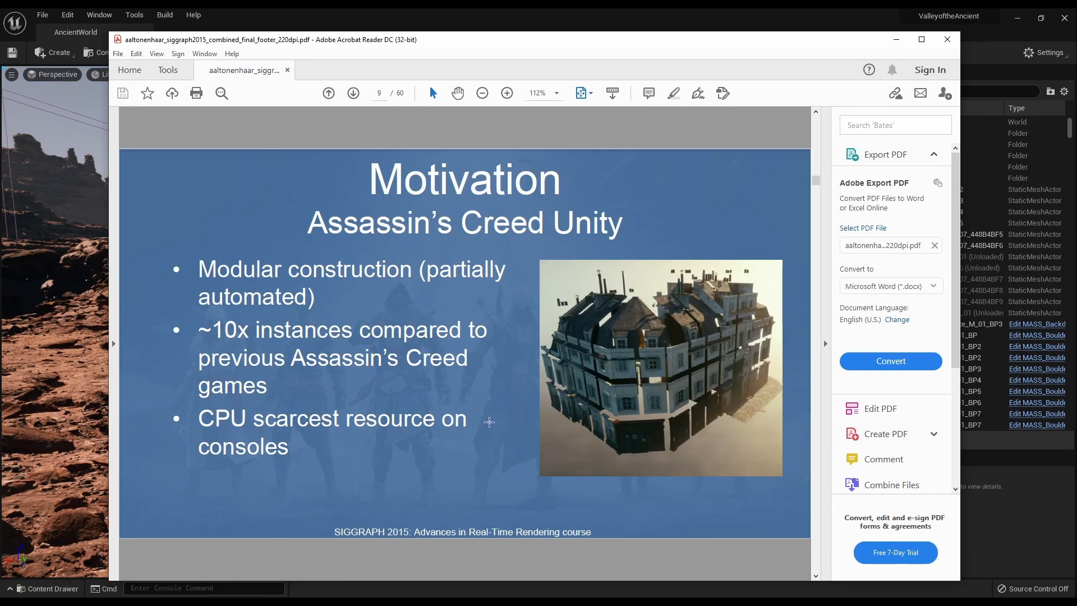
{"action": "key", "text": "Right"}
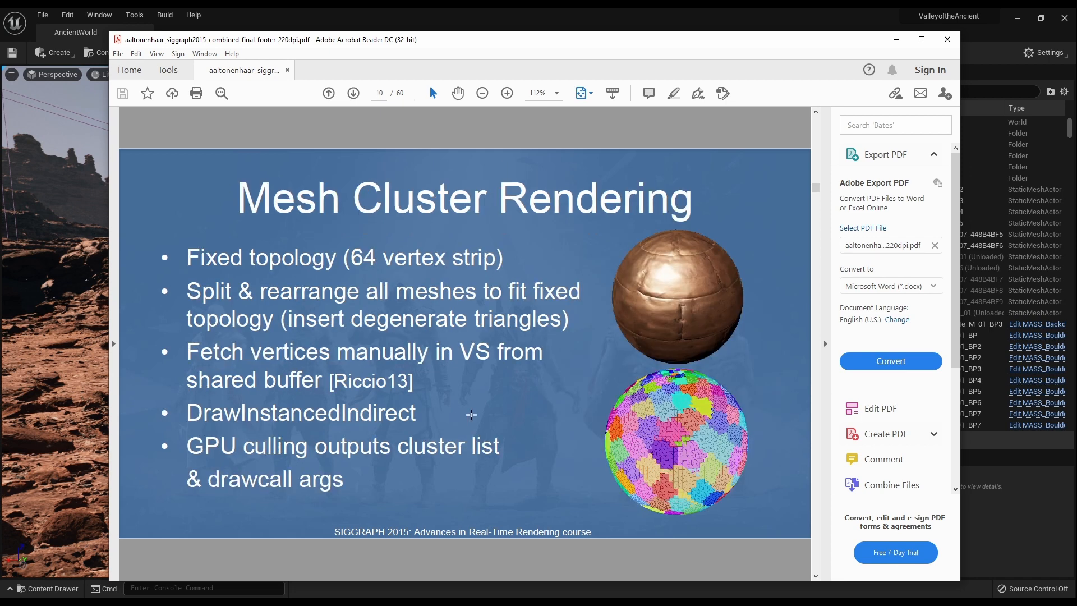
{"action": "key", "text": "Right"}
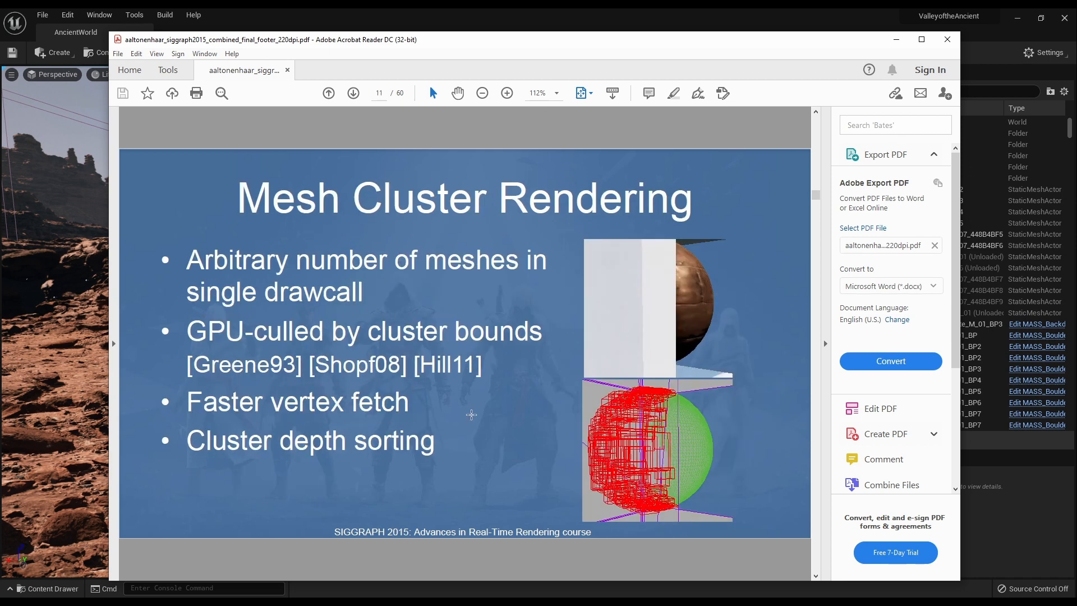
{"action": "key", "text": "Left"}
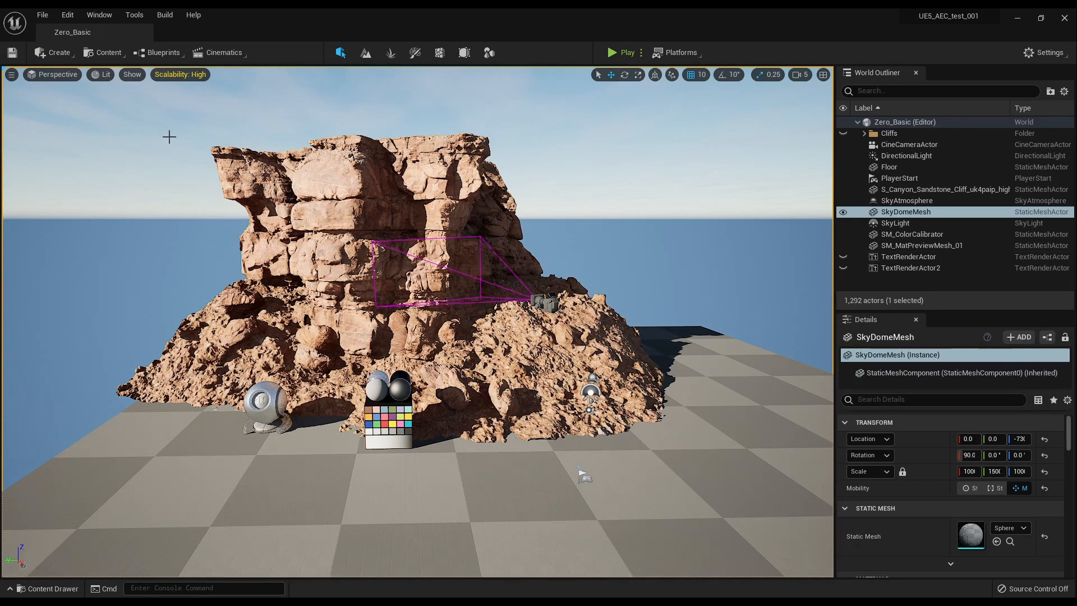
Bring up Quixel Bridge, examine the quality options for Massive Canyon Sandstone Cliff leaving Nanite chosen, and minimize Bridge.
{"action": "left_click", "coordinate": [100, 52]}
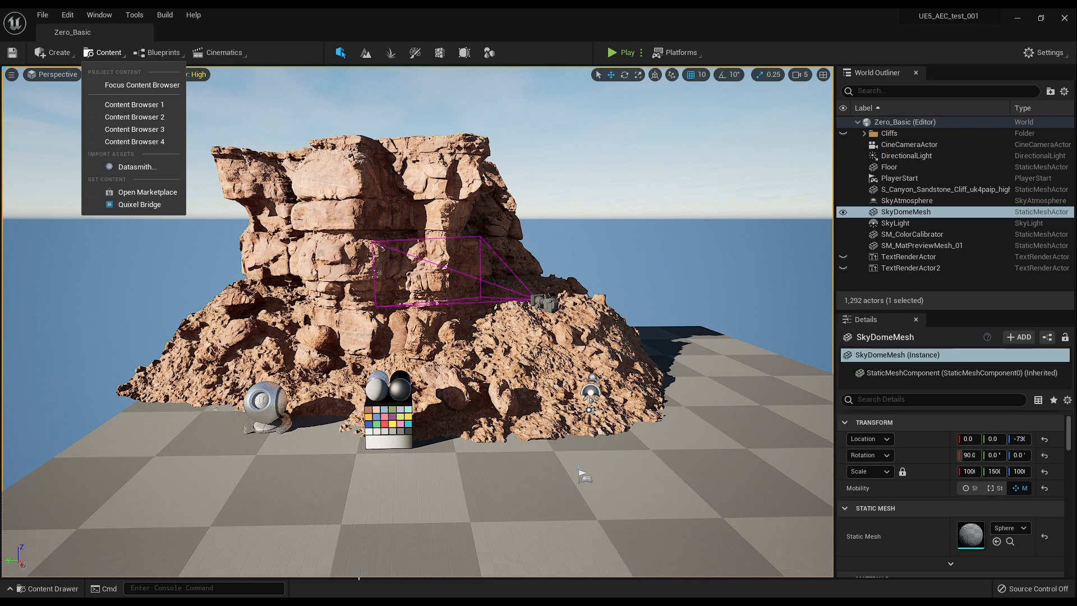
{"action": "left_click", "coordinate": [379, 564]}
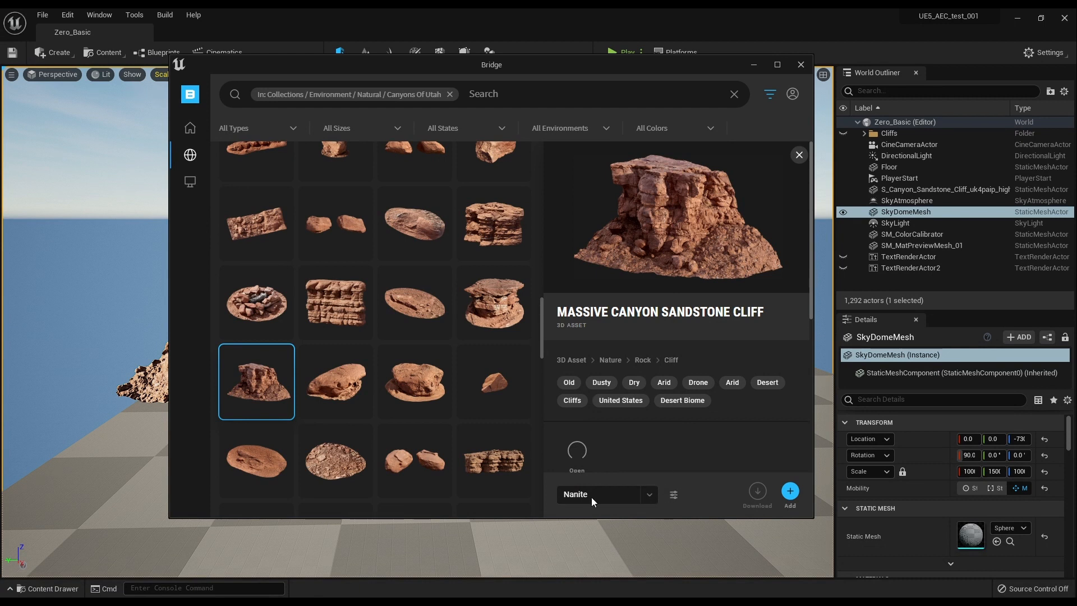
{"action": "left_click", "coordinate": [650, 496]}
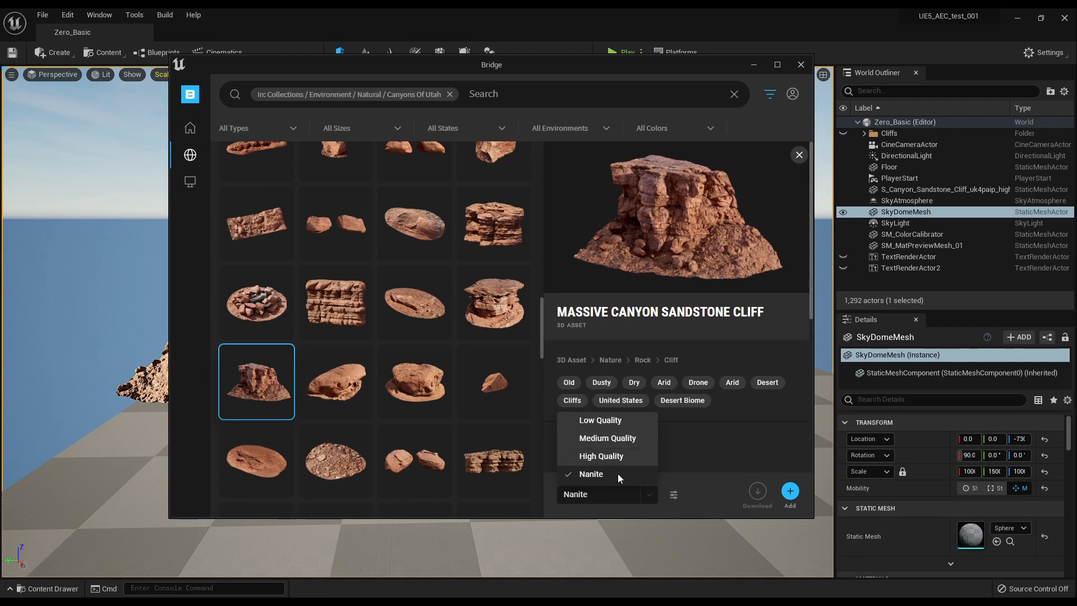
{"action": "left_click", "coordinate": [710, 445]}
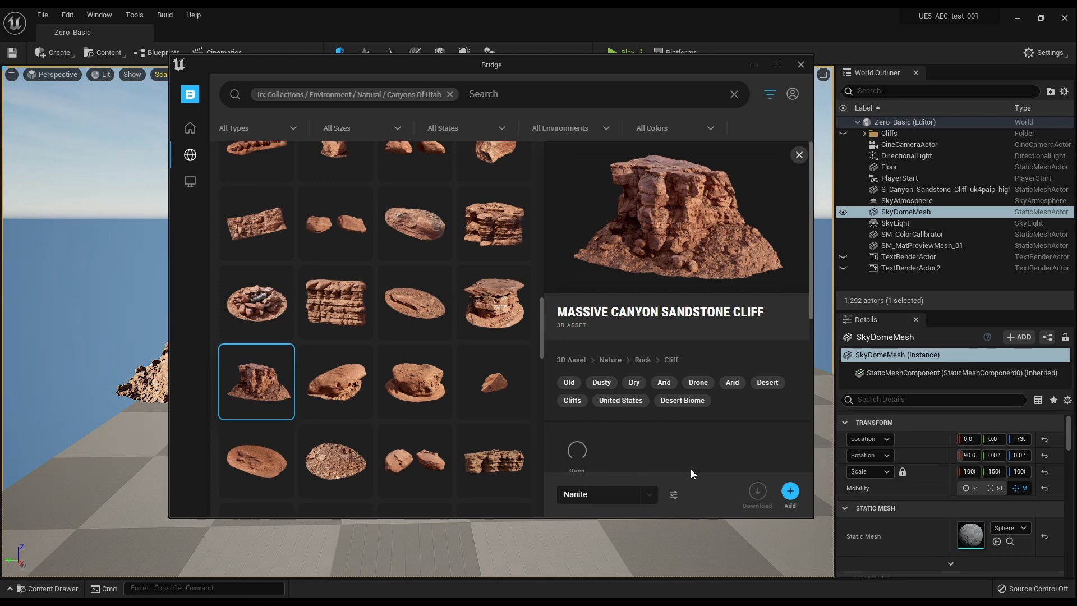
{"action": "left_click", "coordinate": [753, 65]}
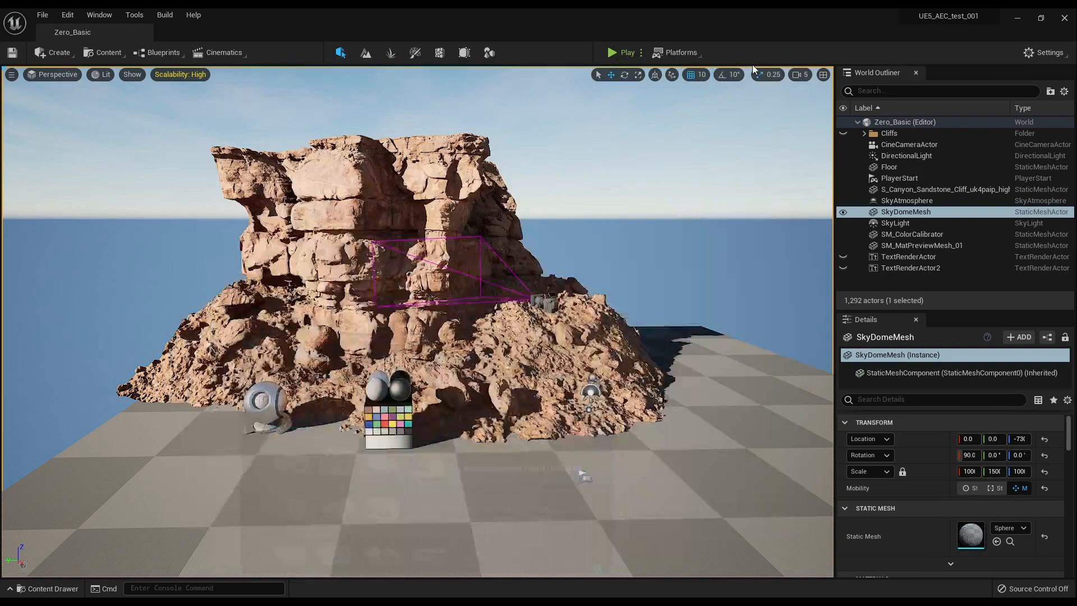
Select the canyon sandstone cliff in the level and locate its static mesh in the project content.
{"action": "left_click", "coordinate": [457, 191]}
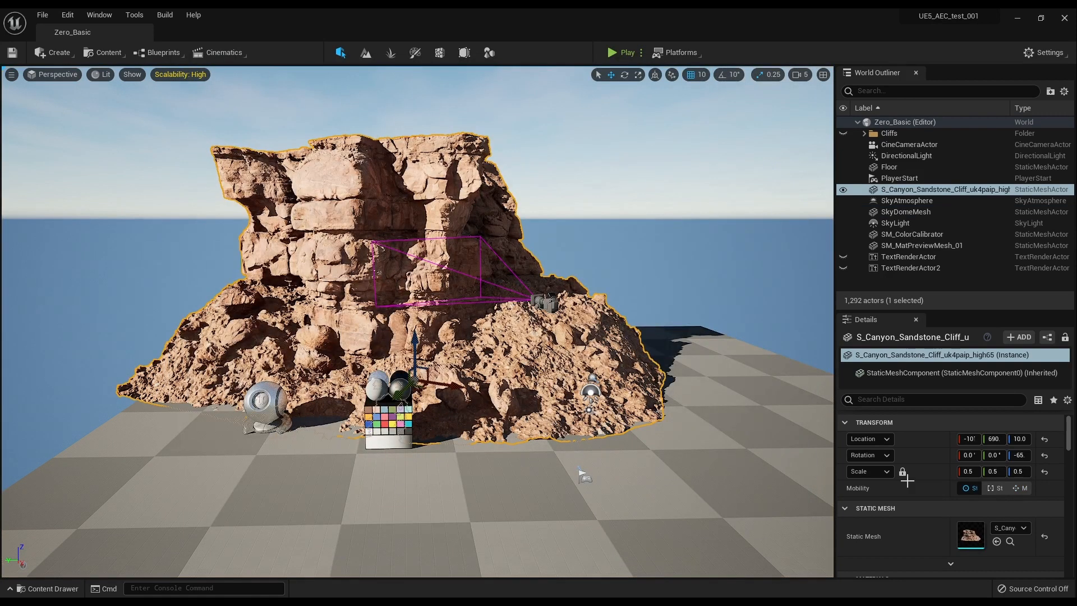
{"action": "left_click", "coordinate": [1010, 542]}
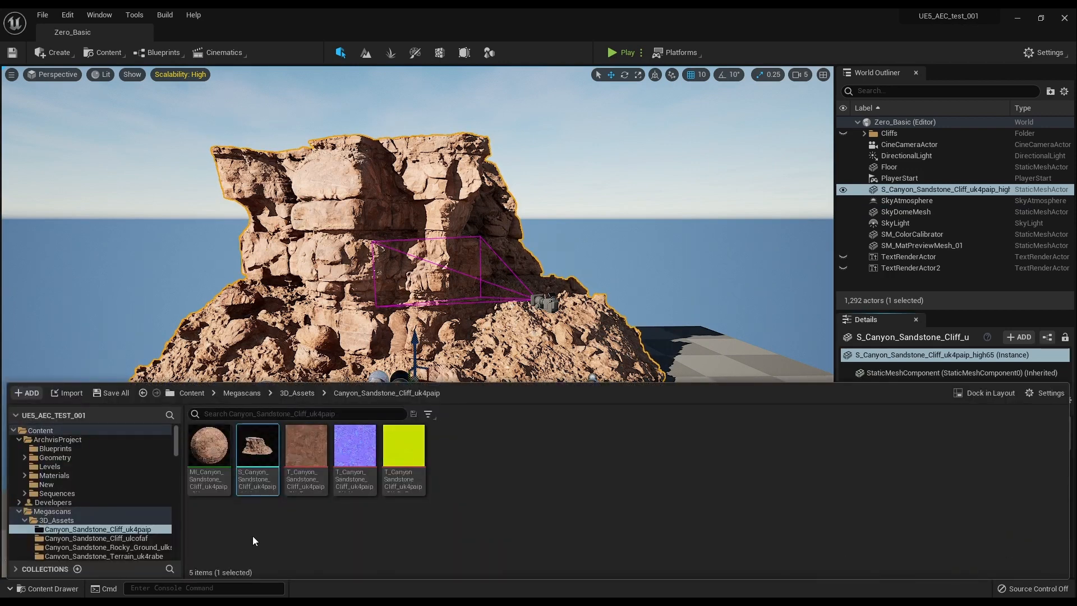
{"action": "mouse_move", "coordinate": [251, 453]}
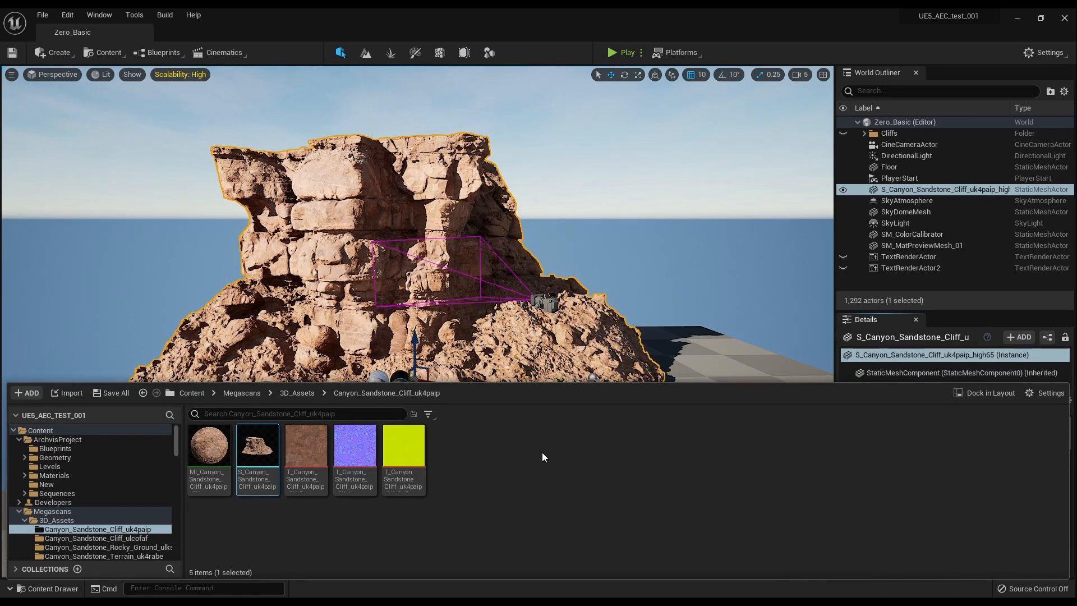
Examine the cliff asset's Nanite enable and disable actions, and review its Nanite settings in the mesh editor before closing it.
{"action": "right_click", "coordinate": [254, 451]}
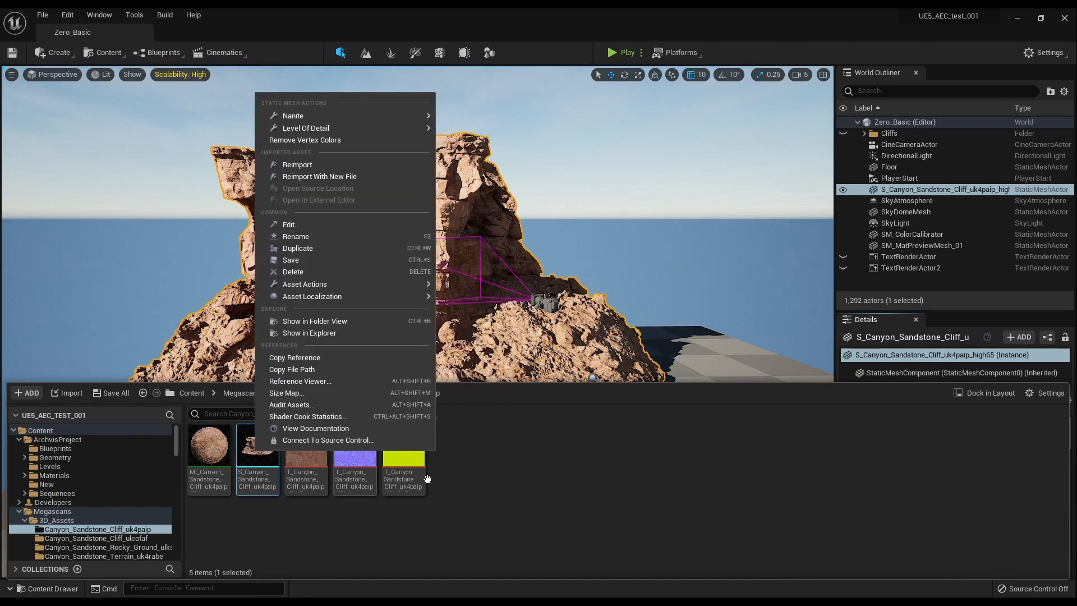
{"action": "mouse_move", "coordinate": [305, 116]}
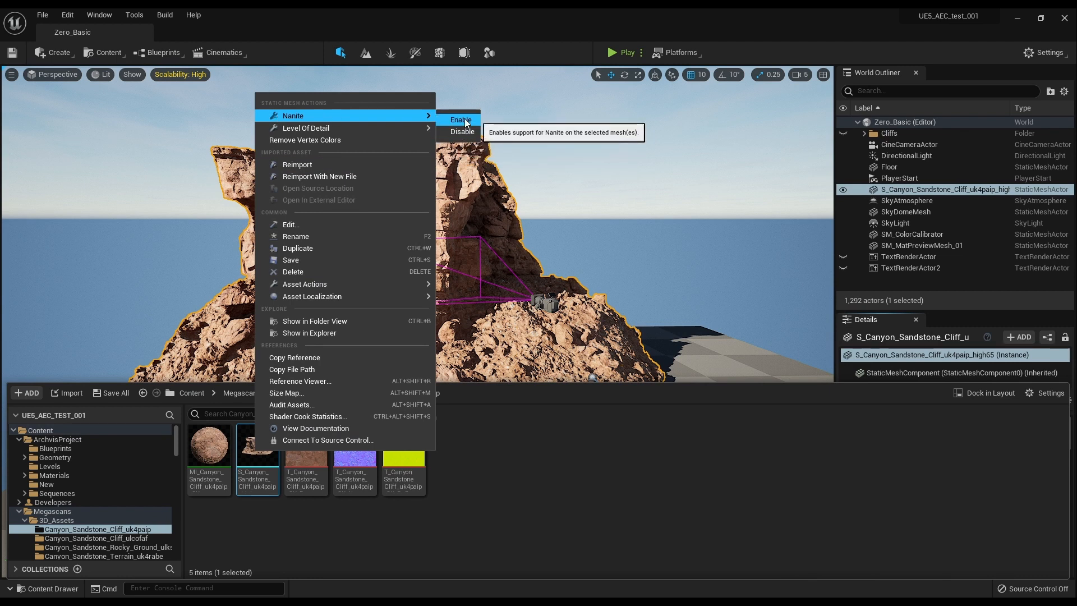
{"action": "left_click", "coordinate": [440, 502]}
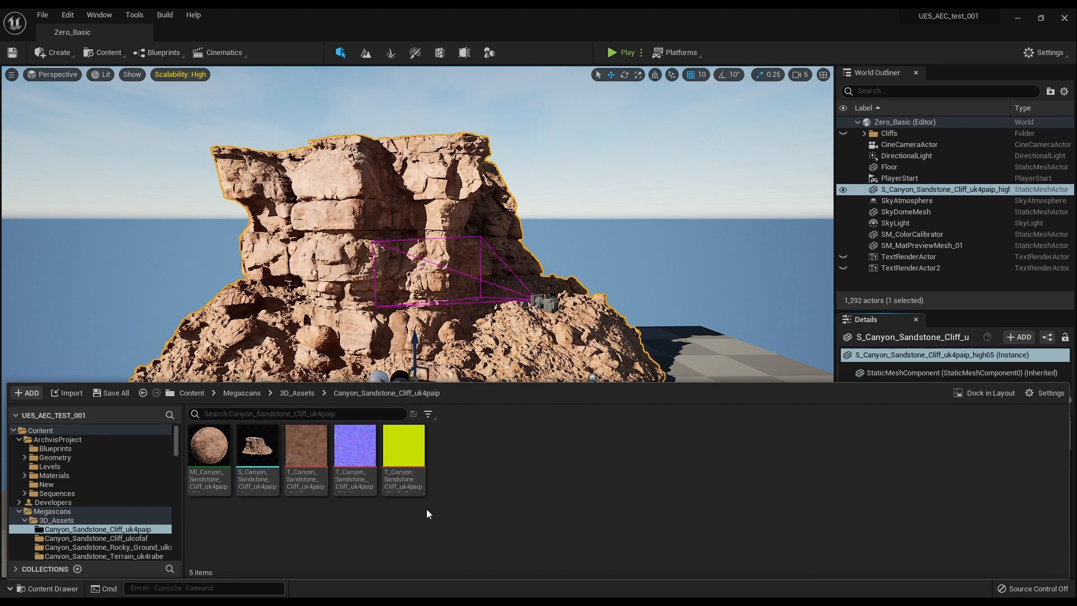
{"action": "double_click", "coordinate": [250, 454]}
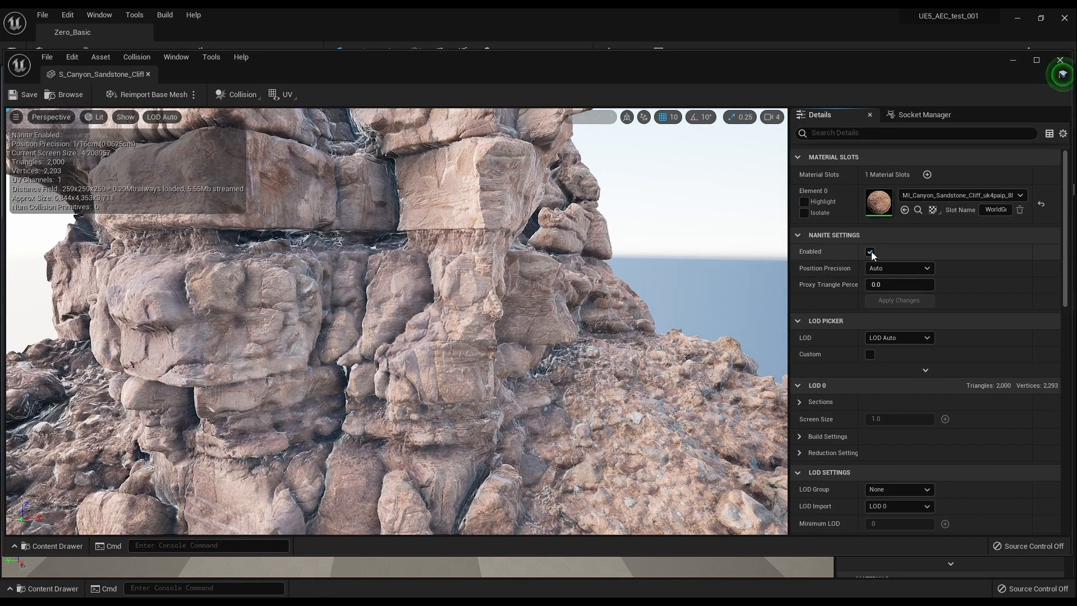
{"action": "left_click", "coordinate": [1060, 60]}
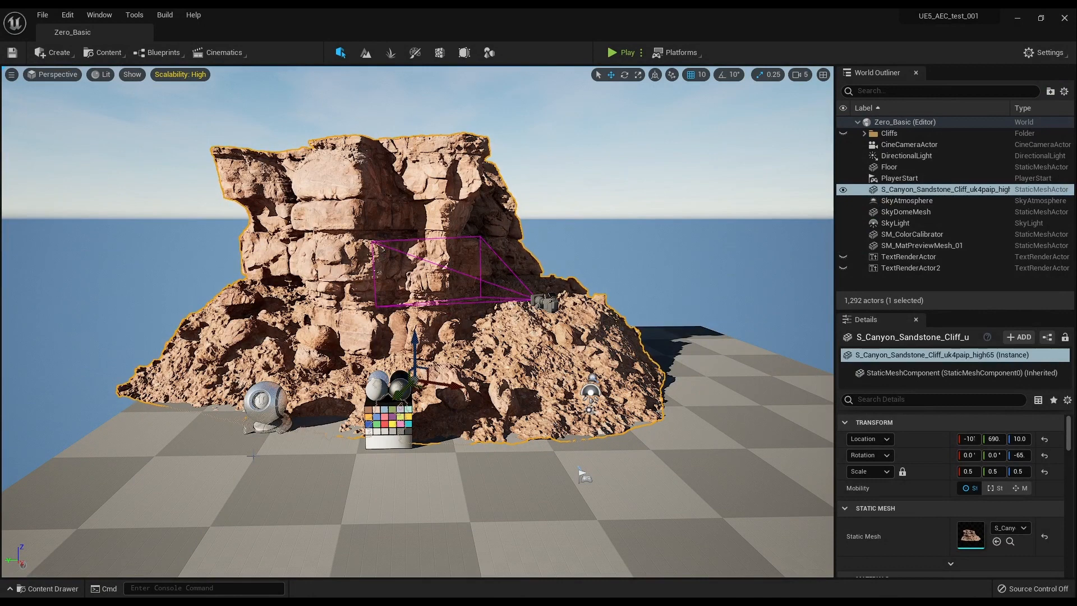
Start importing uk4paip_LOD3.fbx into the cliff's asset folder to examine the Build Nanite option, and cancel the import.
{"action": "left_click", "coordinate": [48, 588]}
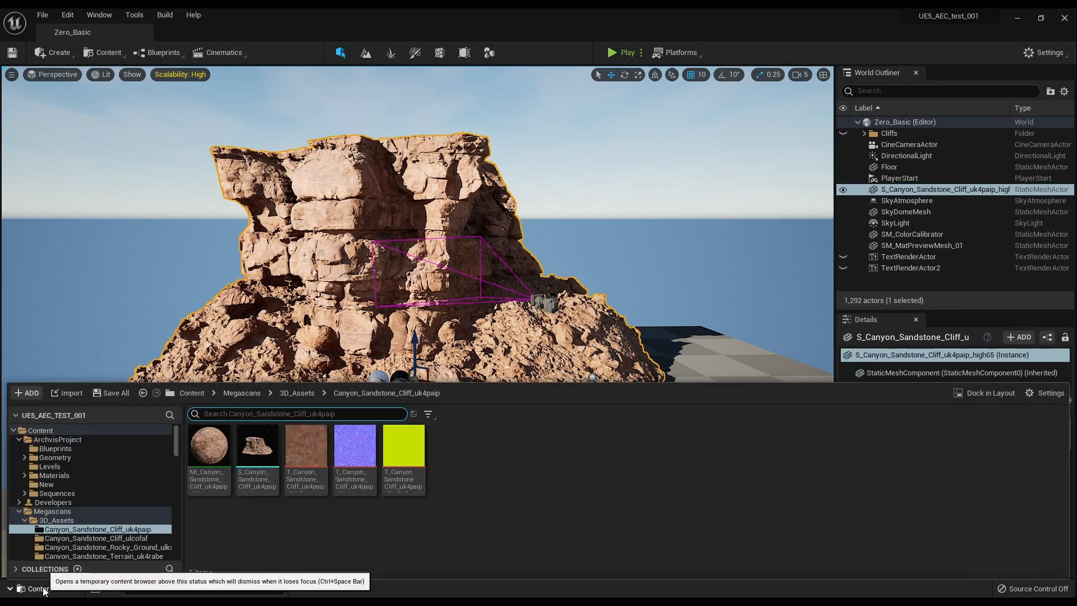
{"action": "right_click", "coordinate": [542, 487]}
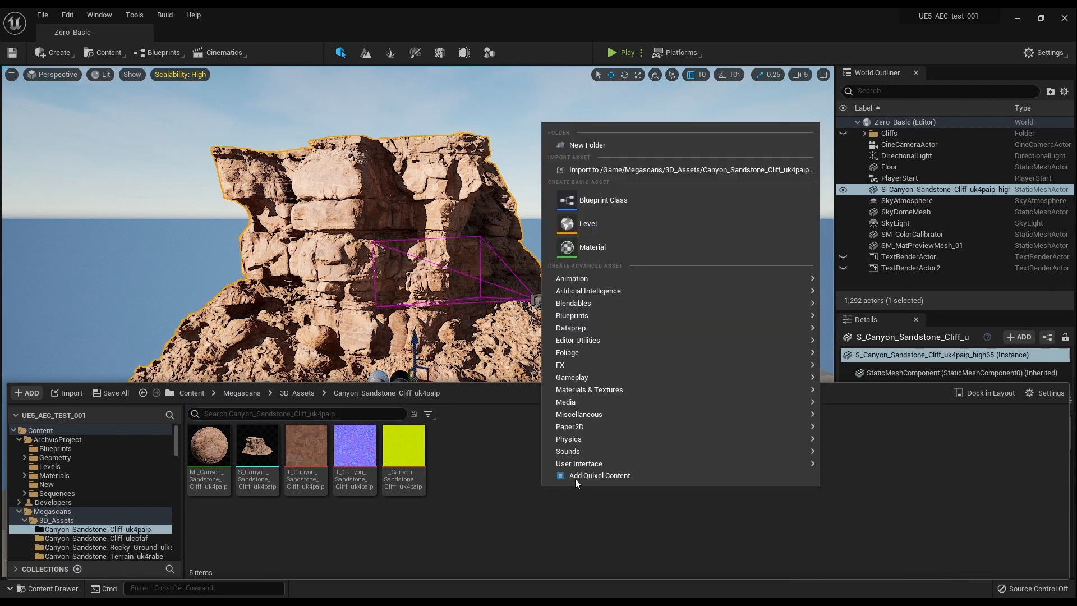
{"action": "left_click", "coordinate": [607, 170]}
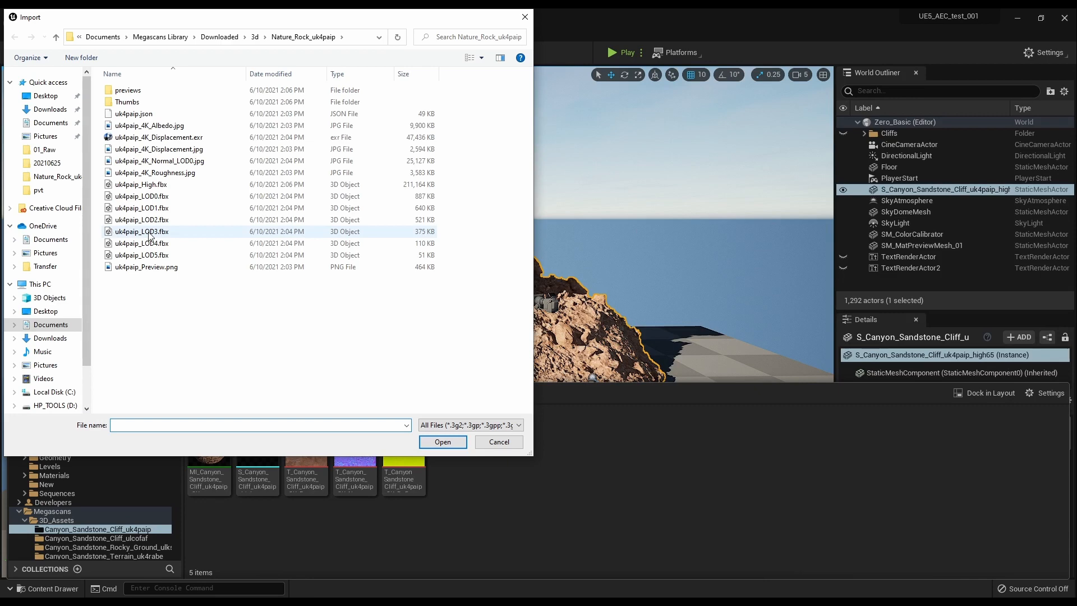
{"action": "left_click", "coordinate": [149, 232]}
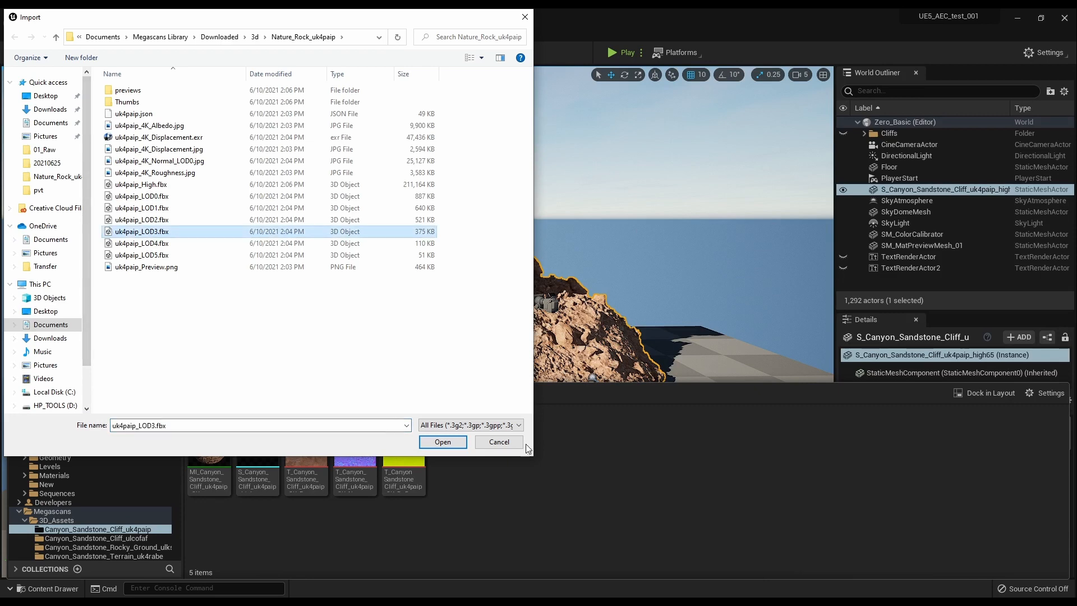
{"action": "left_click", "coordinate": [442, 442]}
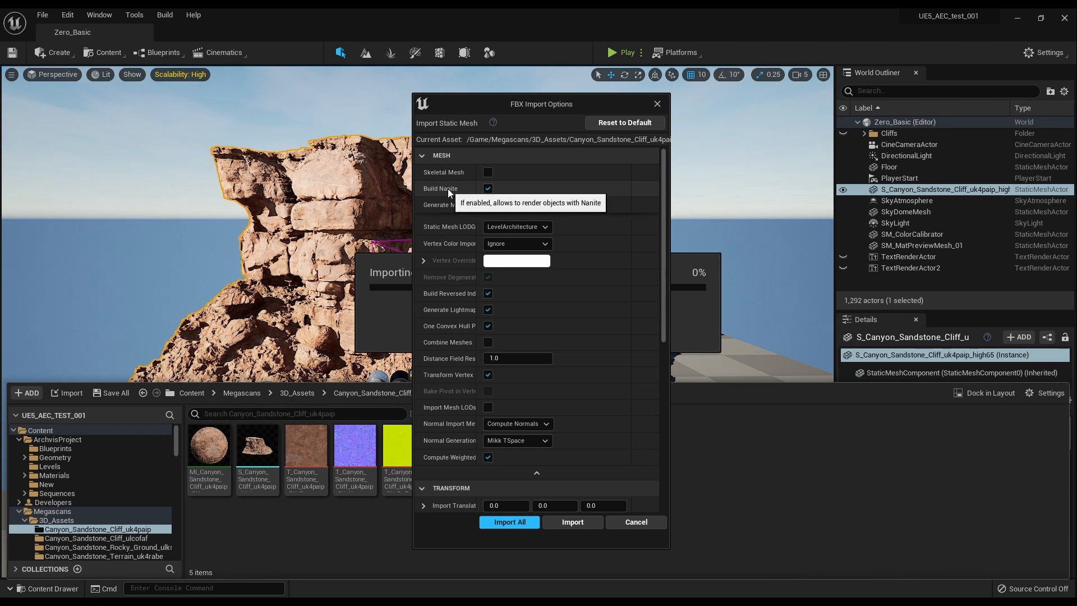
{"action": "left_click", "coordinate": [642, 524]}
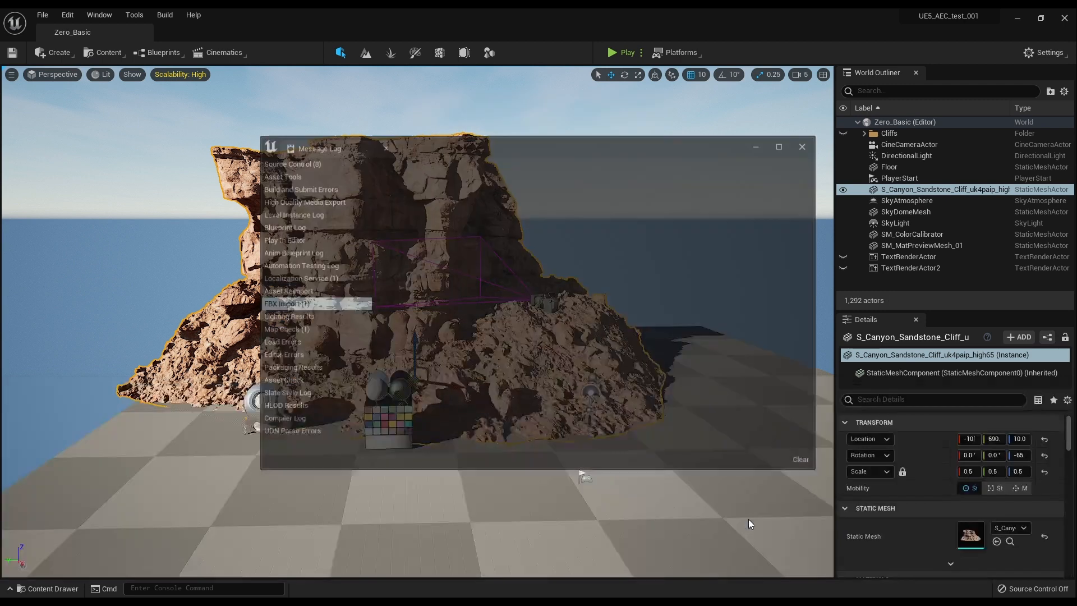
{"action": "left_click", "coordinate": [806, 144]}
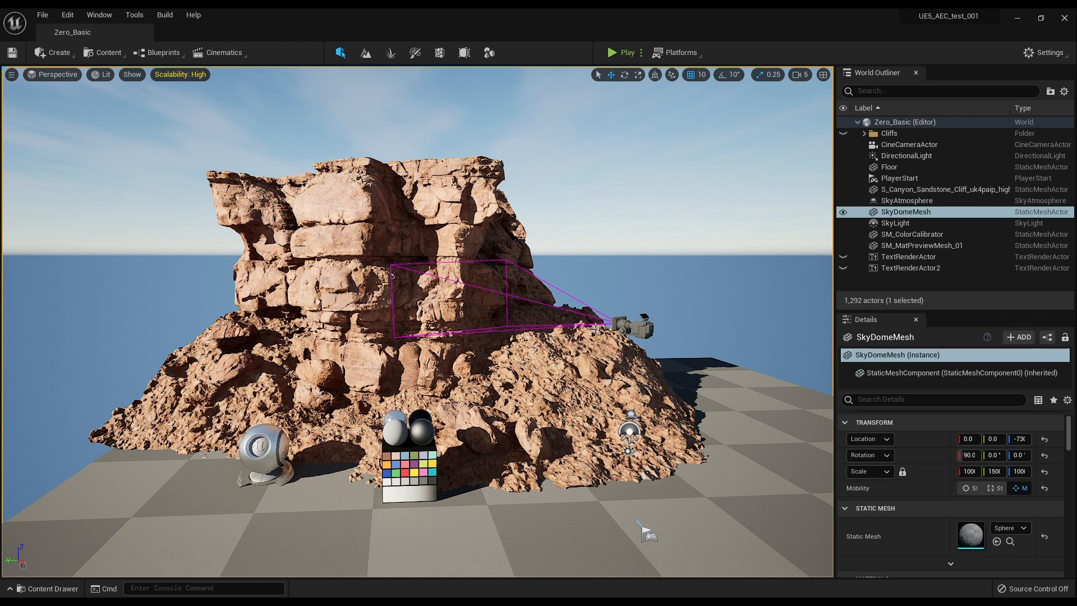
Display the level in the Nanite Triangles visualization and examine the cliff's triangles from near and far.
{"action": "left_click", "coordinate": [100, 74]}
{"action": "mouse_move", "coordinate": [169, 240]}
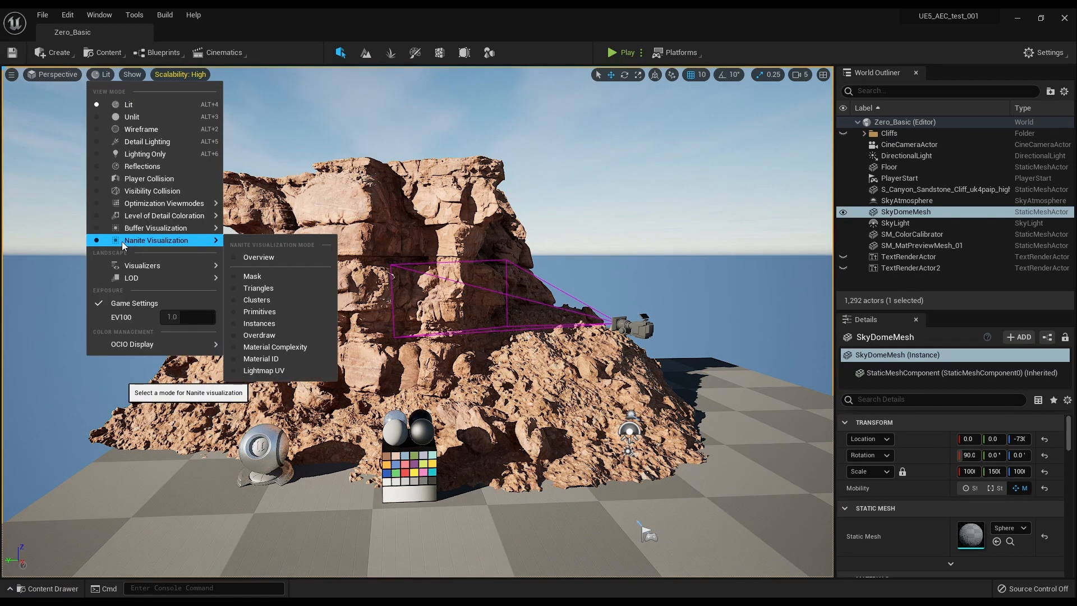
{"action": "left_click", "coordinate": [269, 288]}
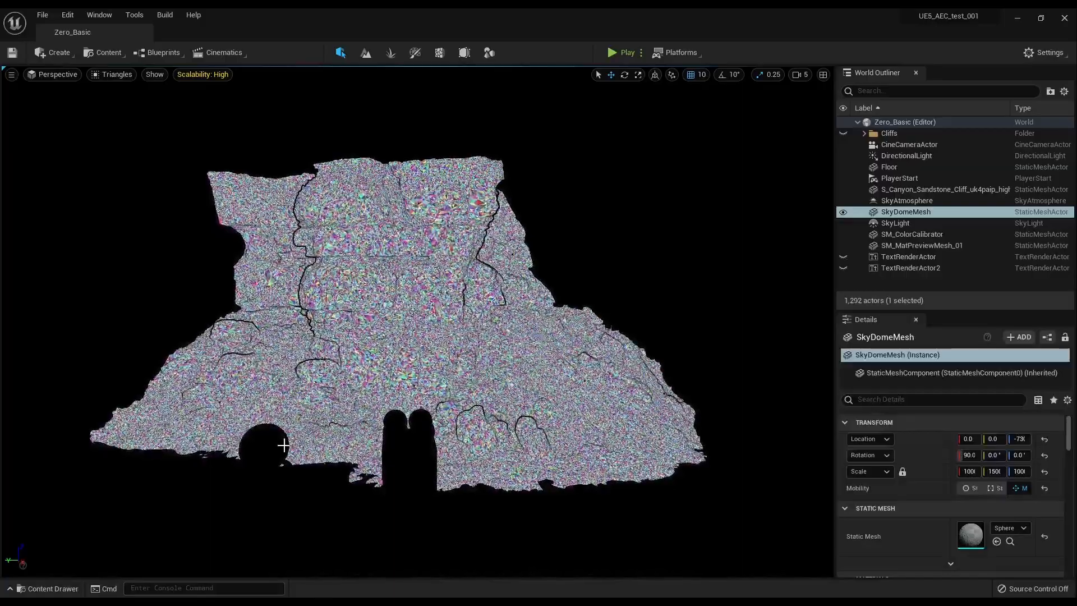
{"action": "right_click_drag", "start_coordinate": [417, 321], "coordinate": [511, 303]}
{"action": "scroll", "coordinate": [468, 281], "scroll_direction": "down", "scroll_amount": 4}
{"action": "key", "text": "s"}
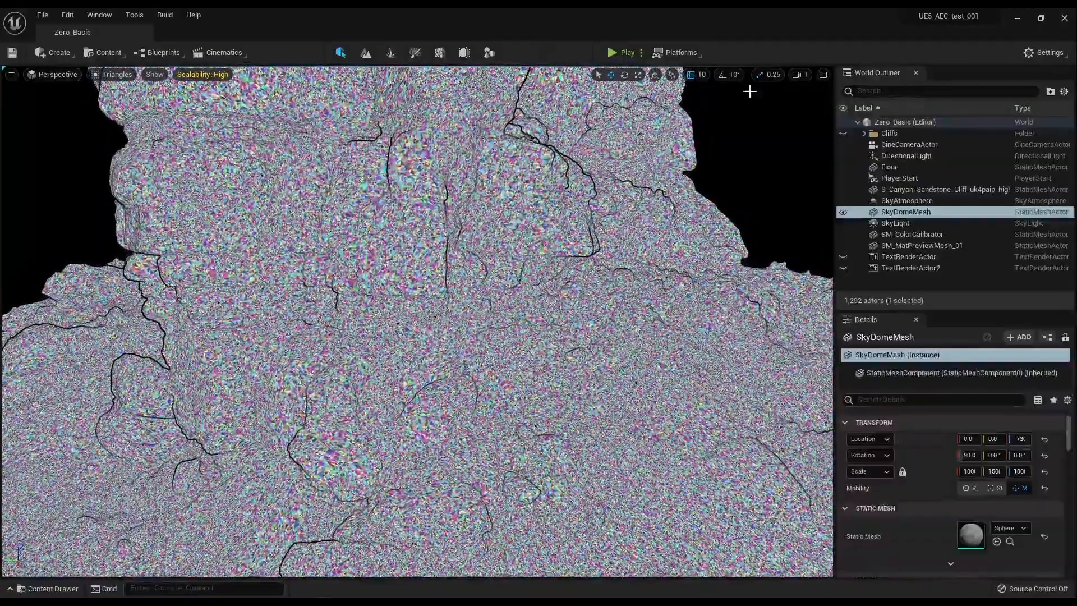
Set the camera speed to 3 and fly closer to the cliff face to examine its individual triangles.
{"action": "left_click", "coordinate": [799, 74]}
{"action": "left_click", "coordinate": [822, 101]}
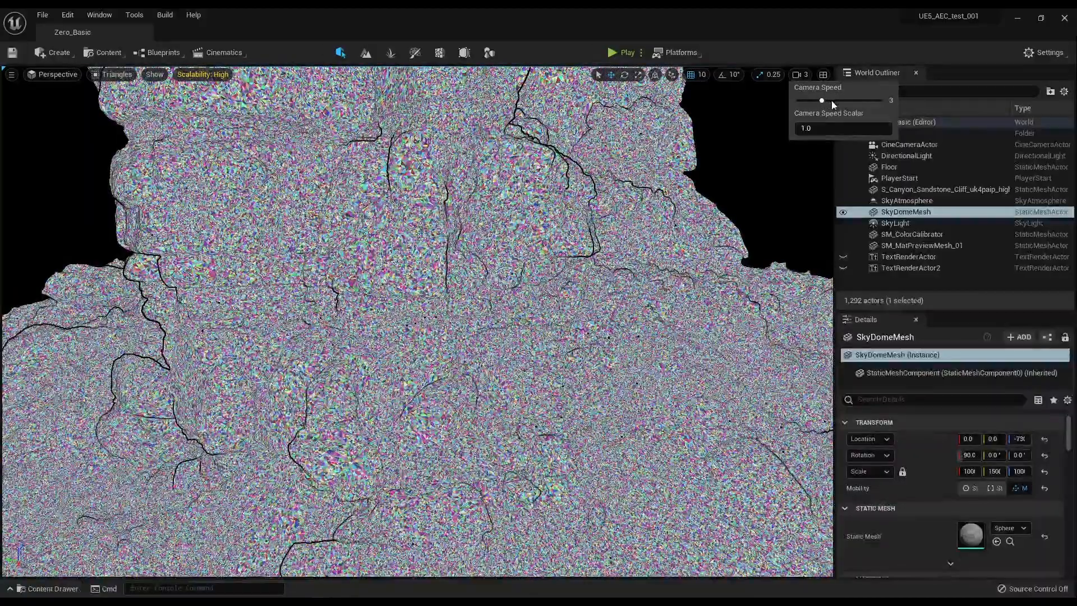
{"action": "right_click_drag", "start_coordinate": [701, 185], "coordinate": [723, 151]}
{"action": "key", "text": "w"}
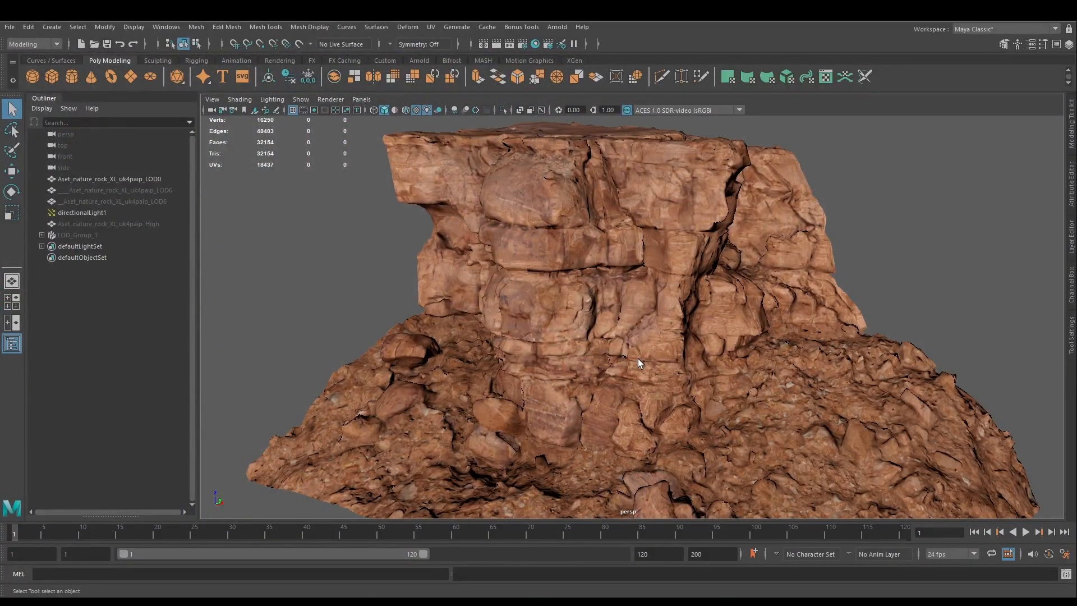
Switch to Maya, orbit the Aset_nature_rock_XL_uk4paip_LOD0 cliff, and highlight its mesh edges before clearing the selection.
{"action": "left_click_drag", "start_coordinate": [643, 354], "coordinate": [721, 282], "text": "alt"}
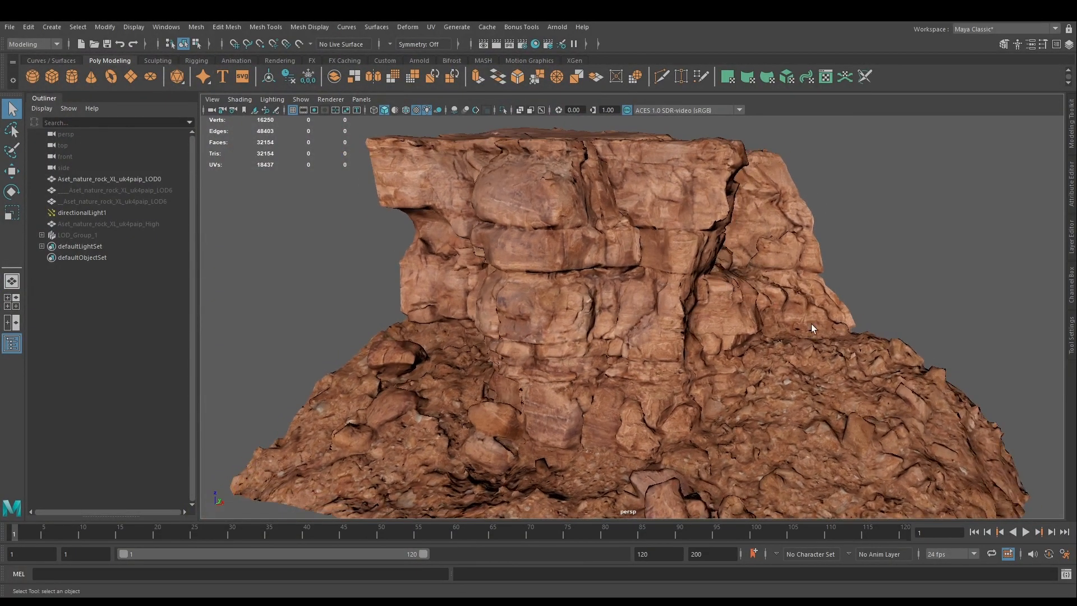
{"action": "left_click_drag", "start_coordinate": [824, 338], "coordinate": [697, 324], "text": "alt"}
{"action": "left_click", "coordinate": [767, 344]}
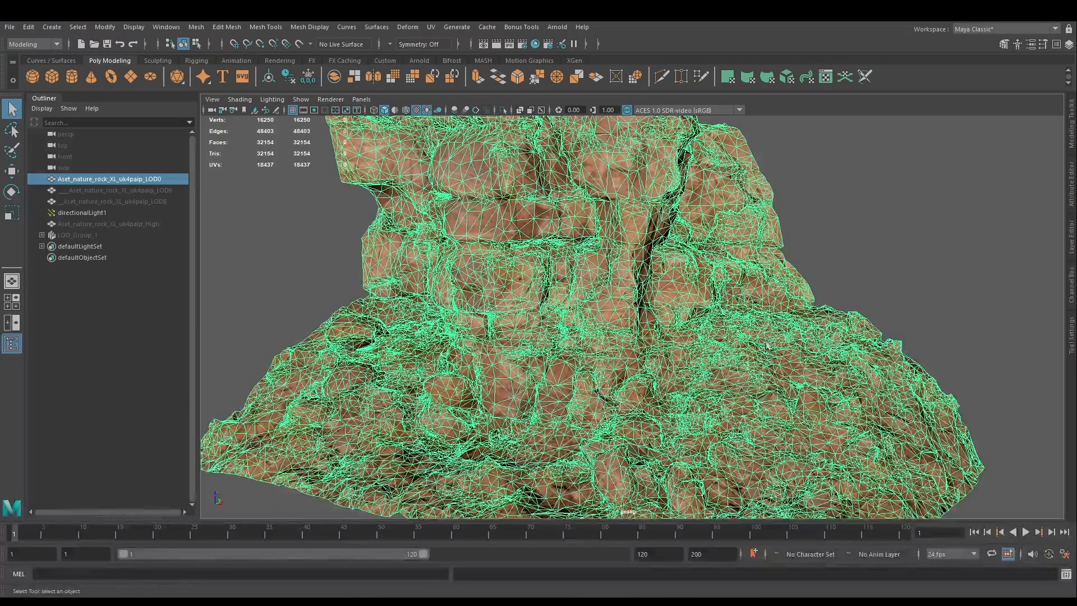
{"action": "left_click_drag", "start_coordinate": [767, 344], "coordinate": [835, 258], "text": "alt"}
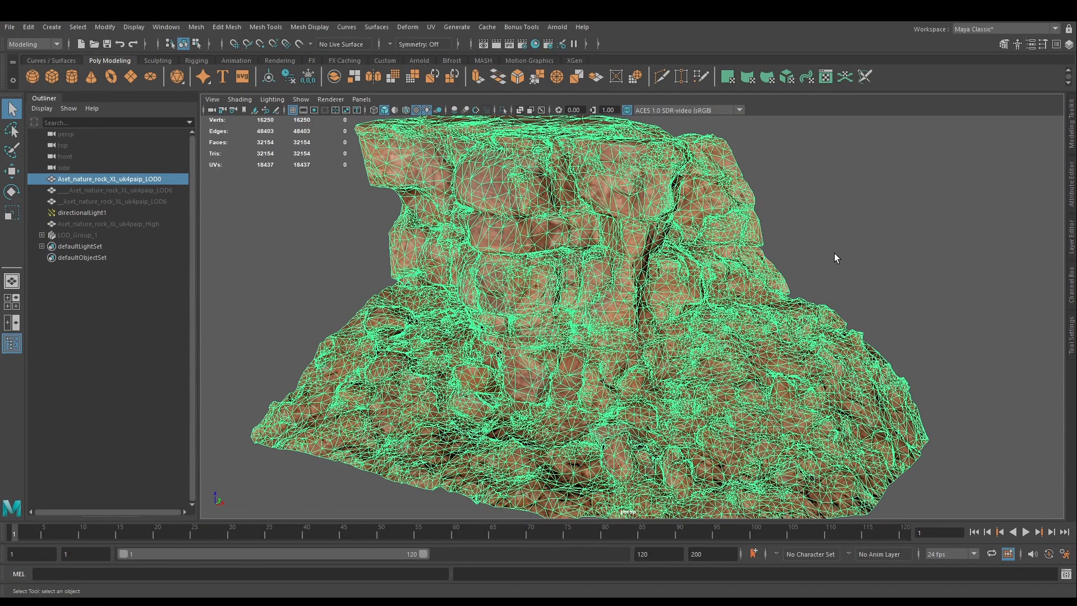
{"action": "left_click", "coordinate": [841, 254]}
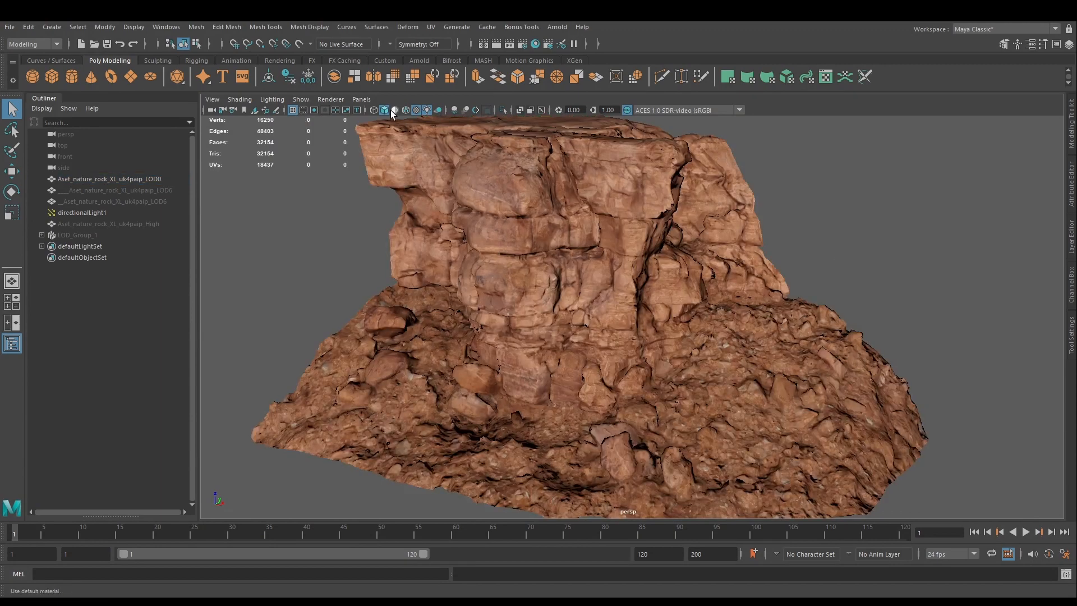
Show wireframe over the shaded LOD0 cliff and examine its triangles up close and from farther back.
{"action": "left_click", "coordinate": [409, 114]}
{"action": "mouse_move", "coordinate": [679, 255]}
{"action": "left_mouse_down", "text": "alt"}
{"action": "mouse_move", "coordinate": [691, 254]}
{"action": "mouse_move", "coordinate": [626, 261]}
{"action": "left_mouse_up", "text": "alt"}
{"action": "scroll", "coordinate": [626, 261], "scroll_direction": "up", "scroll_amount": 5}
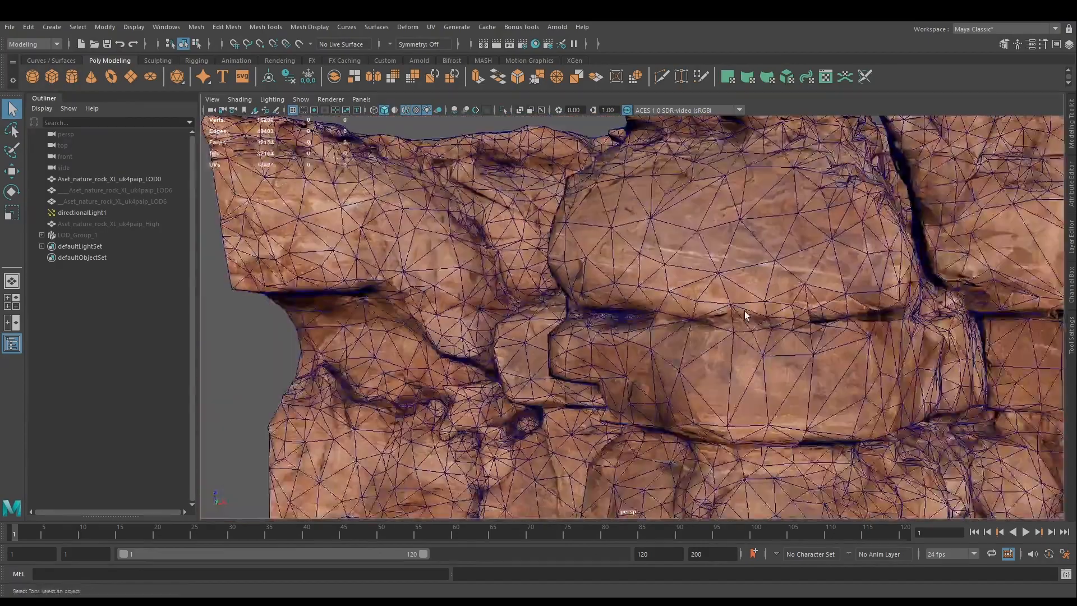
{"action": "scroll", "coordinate": [745, 315], "scroll_direction": "down", "scroll_amount": 3}
{"action": "scroll", "coordinate": [745, 315], "scroll_direction": "down", "scroll_amount": 2}
{"action": "middle_click_drag", "start_coordinate": [745, 315], "coordinate": [632, 276], "text": "alt"}
{"action": "scroll", "coordinate": [632, 277], "scroll_direction": "down", "scroll_amount": 2}
{"action": "left_click_drag", "start_coordinate": [632, 277], "coordinate": [643, 348], "text": "alt"}
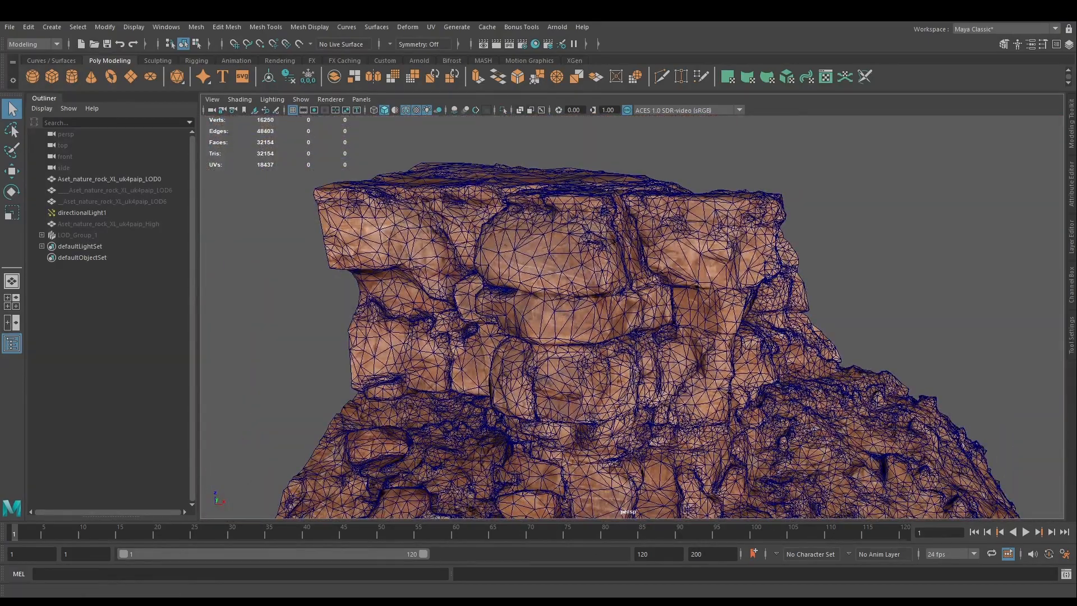
Switch back to Unreal Editor and examine the Nanite triangles on the cliff face up close for comparison.
{"action": "mouse_move", "coordinate": [320, 595]}
{"action": "left_click", "coordinate": [268, 558]}
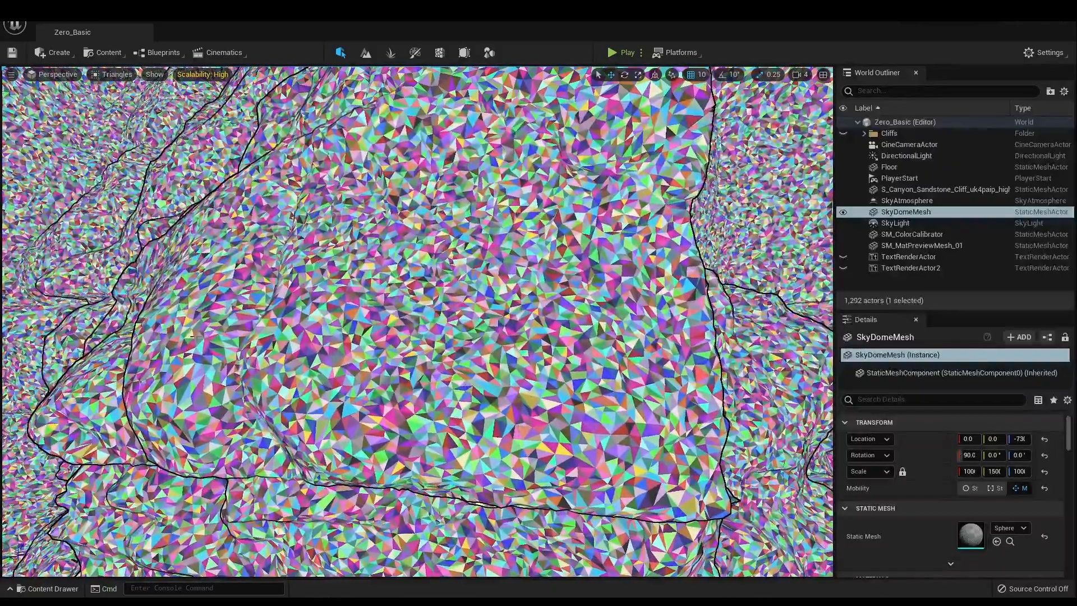
{"action": "right_click_drag", "start_coordinate": [297, 378], "coordinate": [271, 391]}
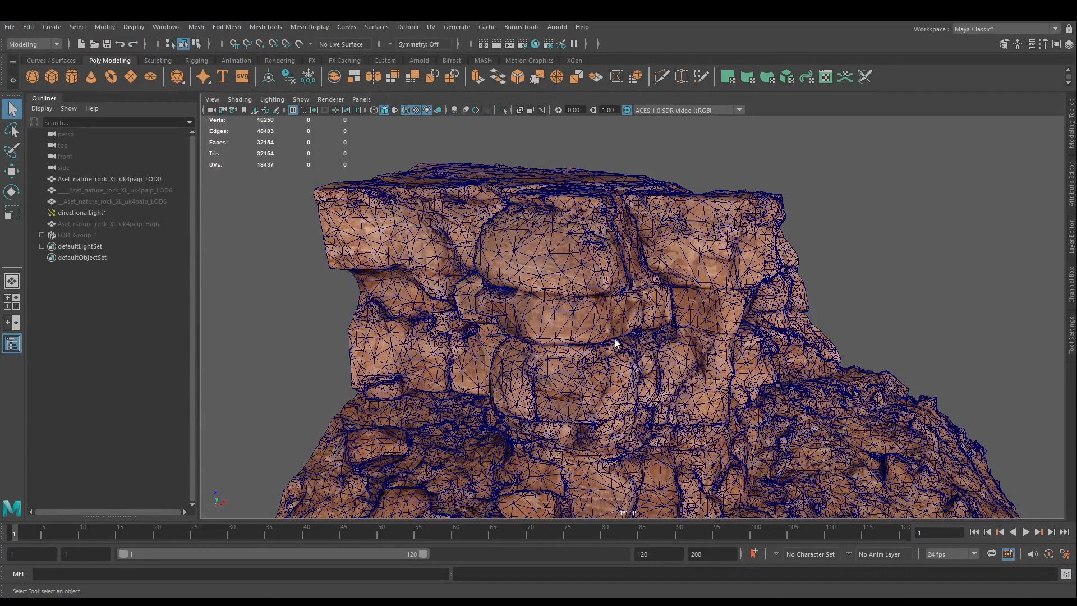
In Maya, highlight the LOD0 cliff's edges again, bring the whole mesh into view, and deselect it.
{"action": "left_click", "coordinate": [627, 346]}
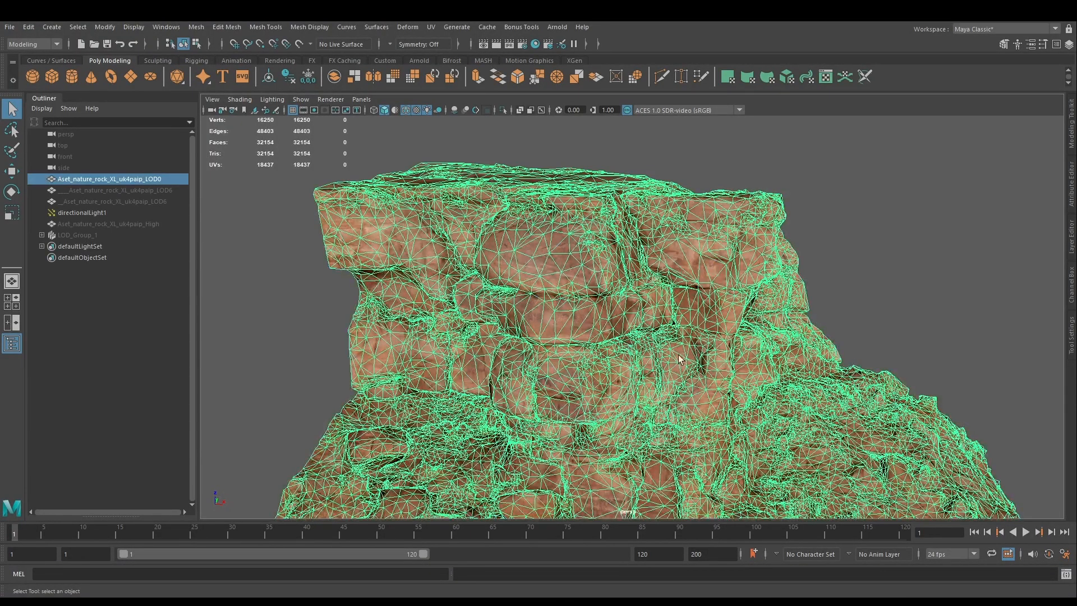
{"action": "scroll", "coordinate": [672, 368], "scroll_direction": "down", "scroll_amount": 2}
{"action": "scroll", "coordinate": [672, 364], "scroll_direction": "down", "scroll_amount": 2}
{"action": "middle_click_drag", "start_coordinate": [672, 364], "coordinate": [650, 294], "text": "alt"}
{"action": "left_click", "coordinate": [888, 265]}
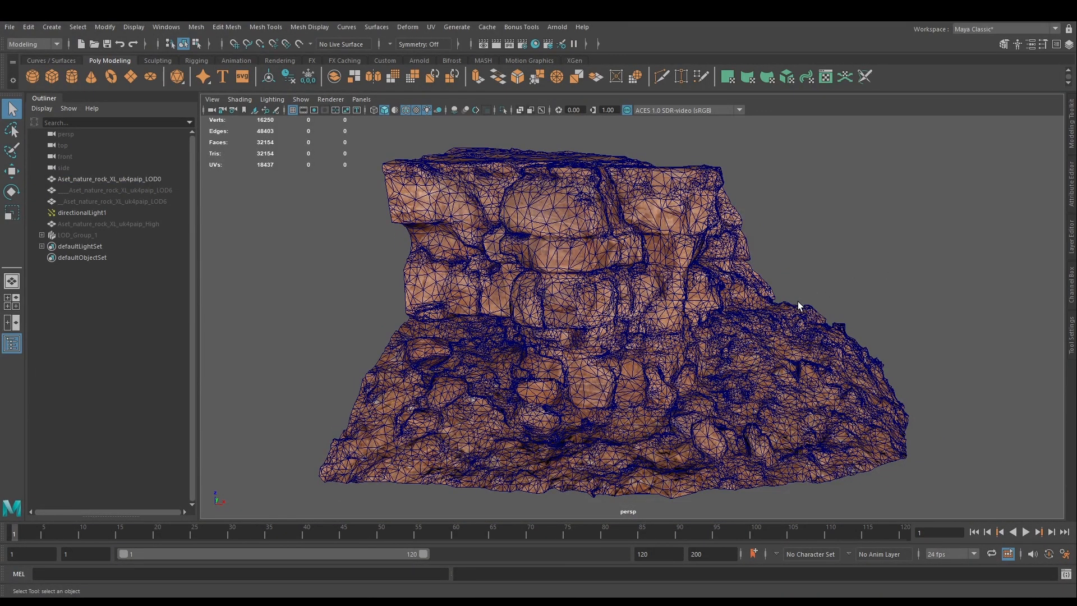
Switch to Quixel Bridge, review the LOD triangle counts in the model download settings, and minimize Bridge.
{"action": "key", "text": "alt+Tab"}
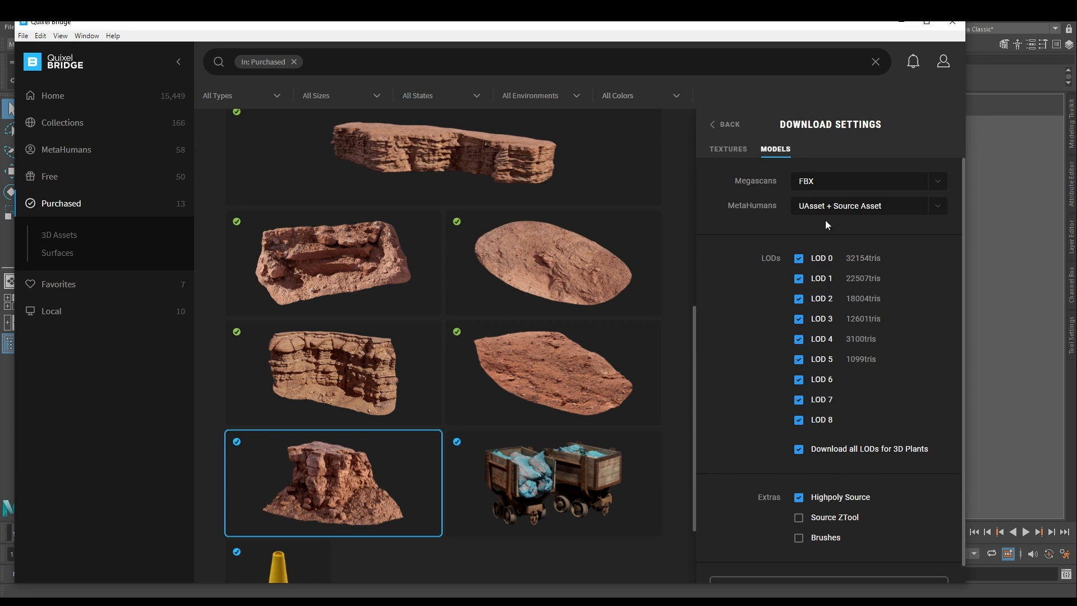
{"action": "left_click", "coordinate": [900, 24]}
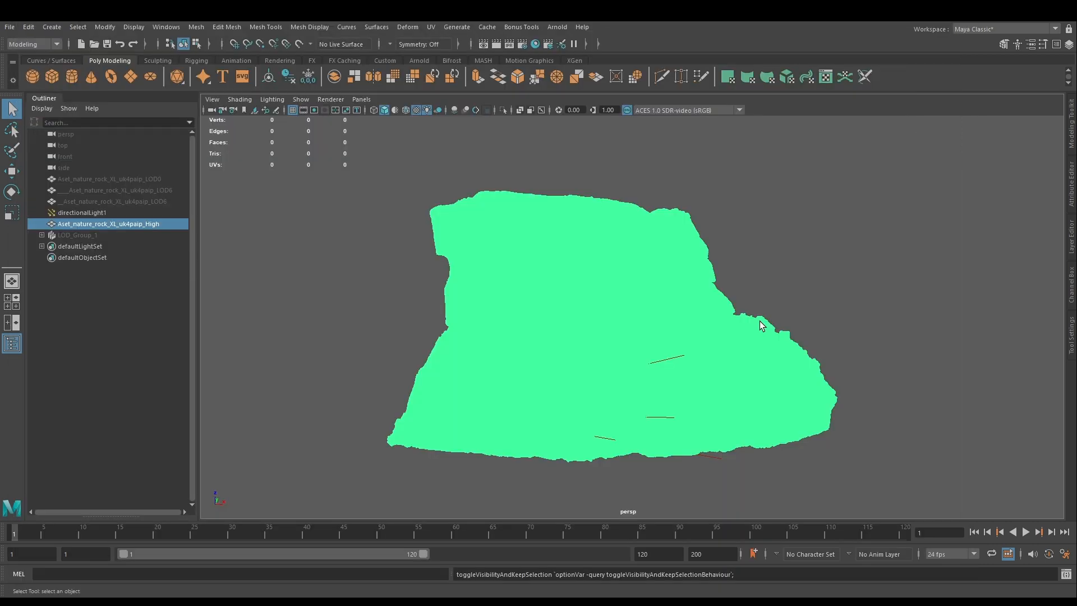
Examine the dense wireframe of the Aset_nature_rock_XL_uk4paip_High cliff mesh in Maya at very close range.
{"action": "scroll", "coordinate": [684, 335], "scroll_direction": "up", "scroll_amount": 6}
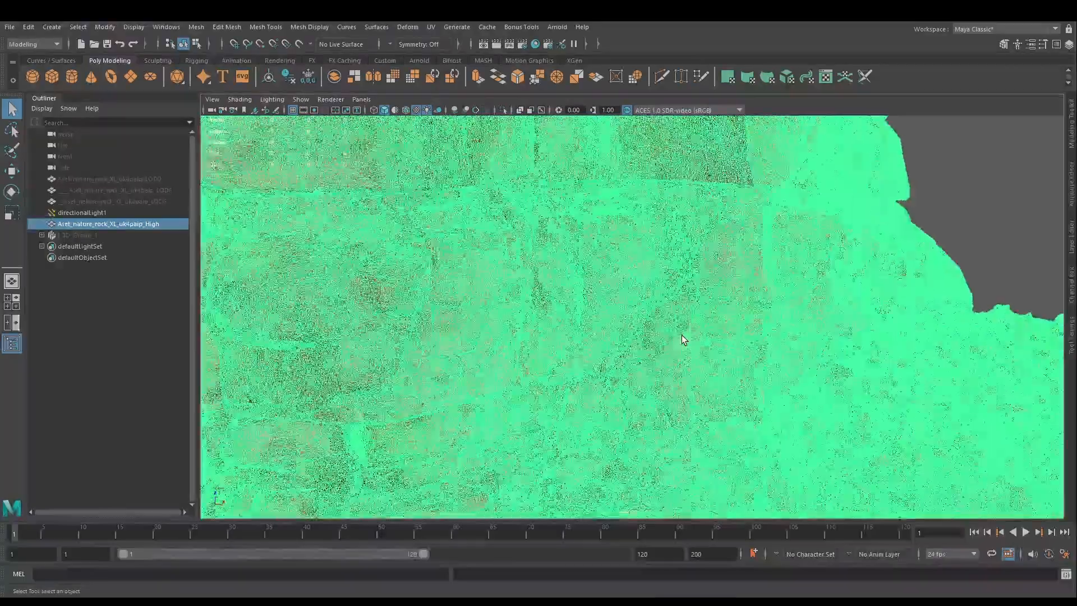
{"action": "scroll", "coordinate": [681, 337], "scroll_direction": "up", "scroll_amount": 8}
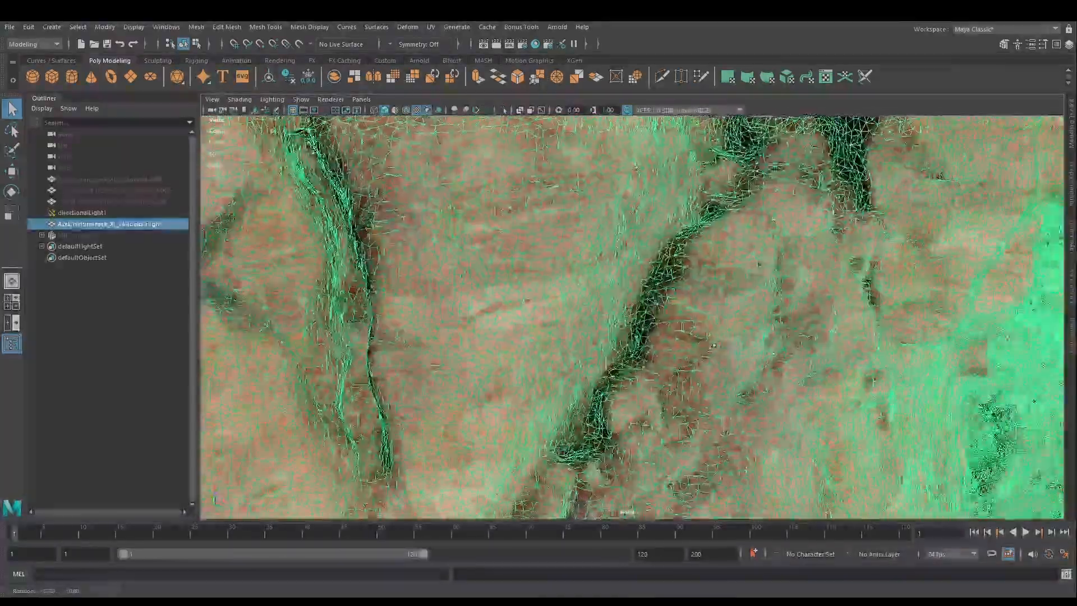
{"action": "scroll", "coordinate": [686, 345], "scroll_direction": "up", "scroll_amount": 8}
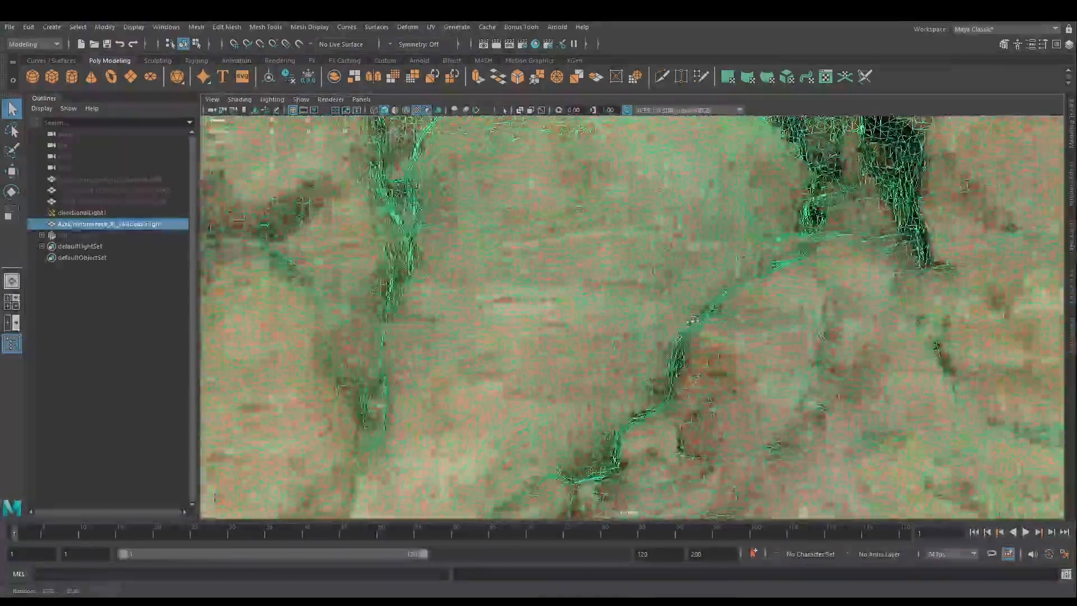
Switch to Quixel Bridge, review the download quality options for the Massive Canyon Sandstone Cliff, and return to Maya.
{"action": "scroll", "coordinate": [699, 332], "scroll_direction": "up", "scroll_amount": 2}
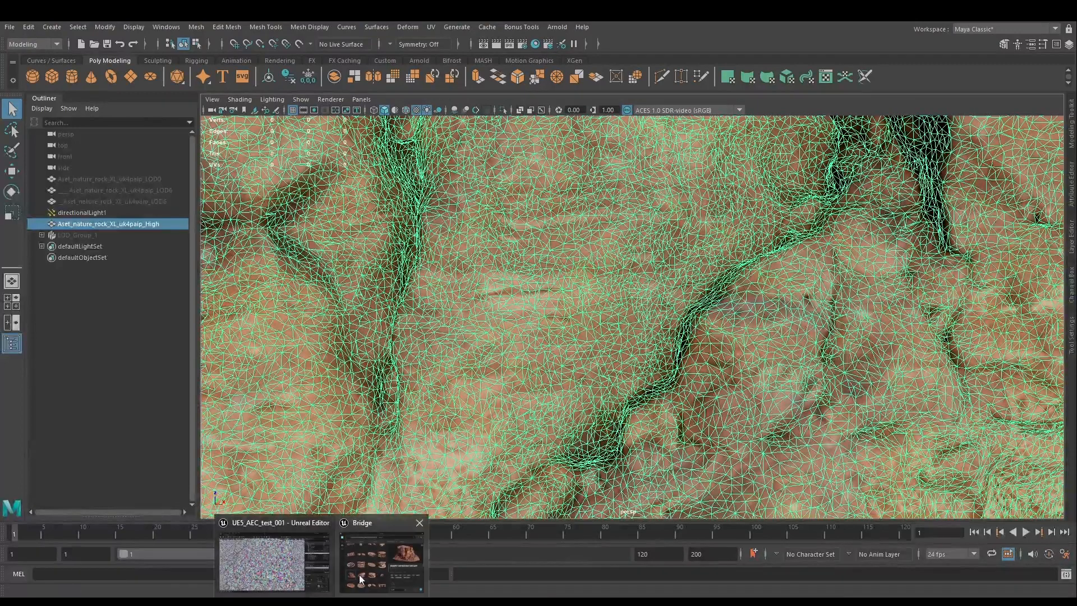
{"action": "left_click", "coordinate": [359, 575]}
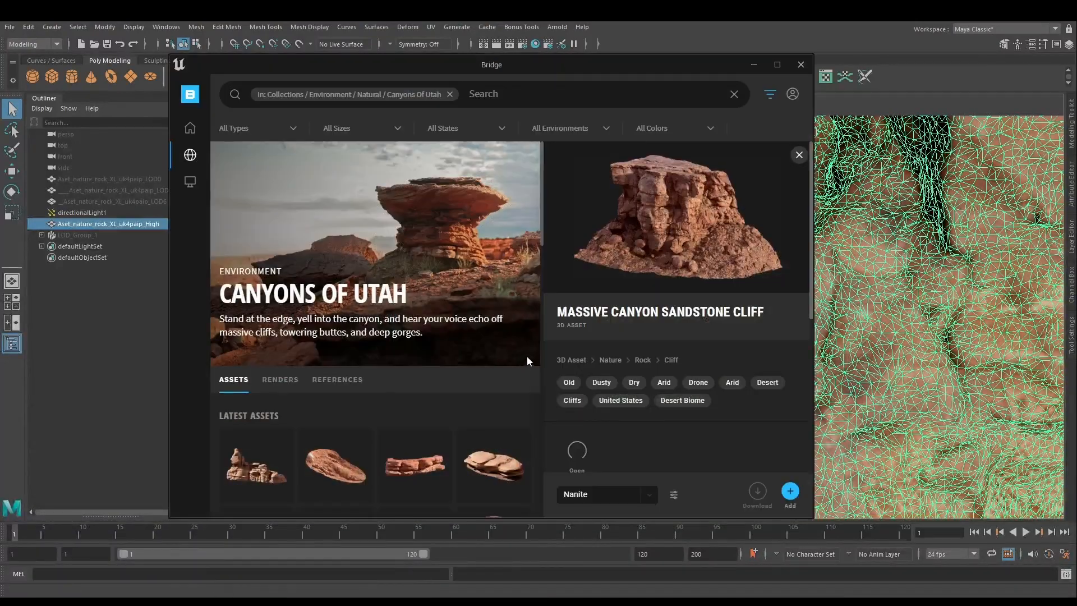
{"action": "left_click_drag", "start_coordinate": [502, 65], "coordinate": [464, 59]}
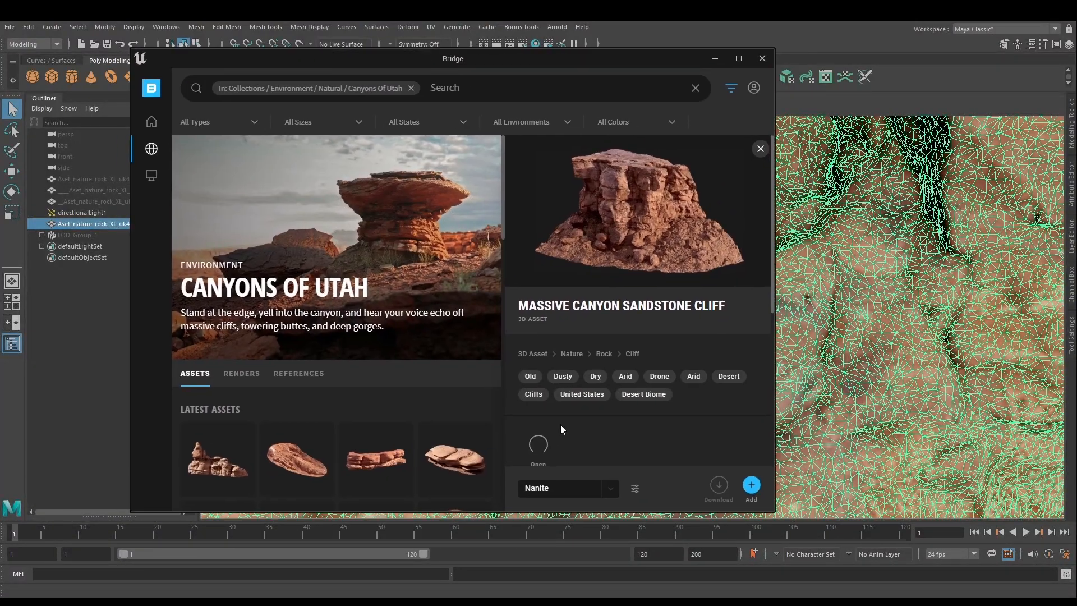
{"action": "left_click", "coordinate": [608, 489]}
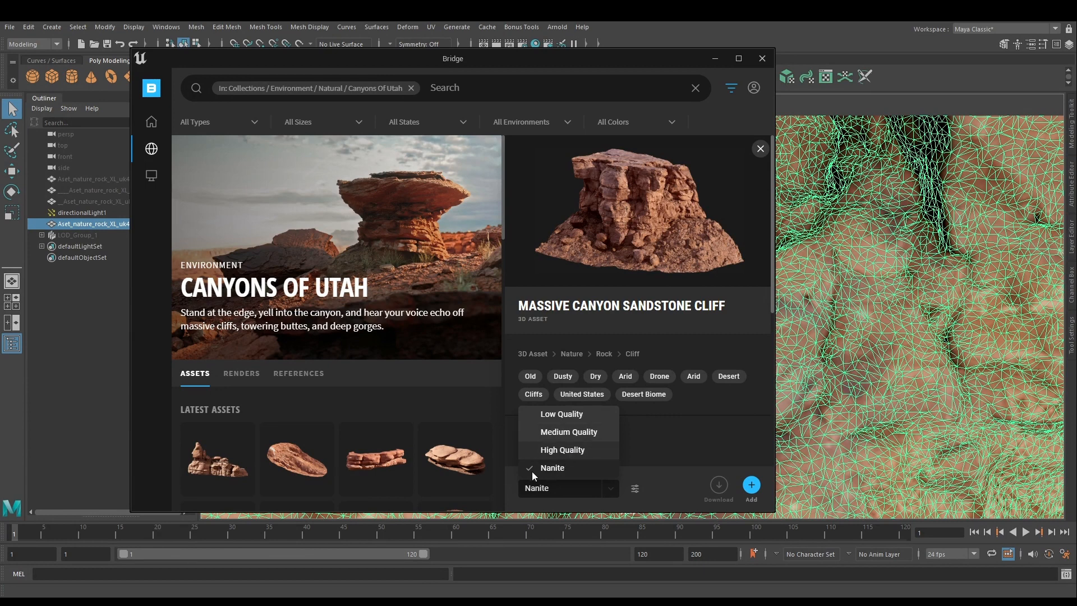
{"action": "key", "text": "alt+Tab"}
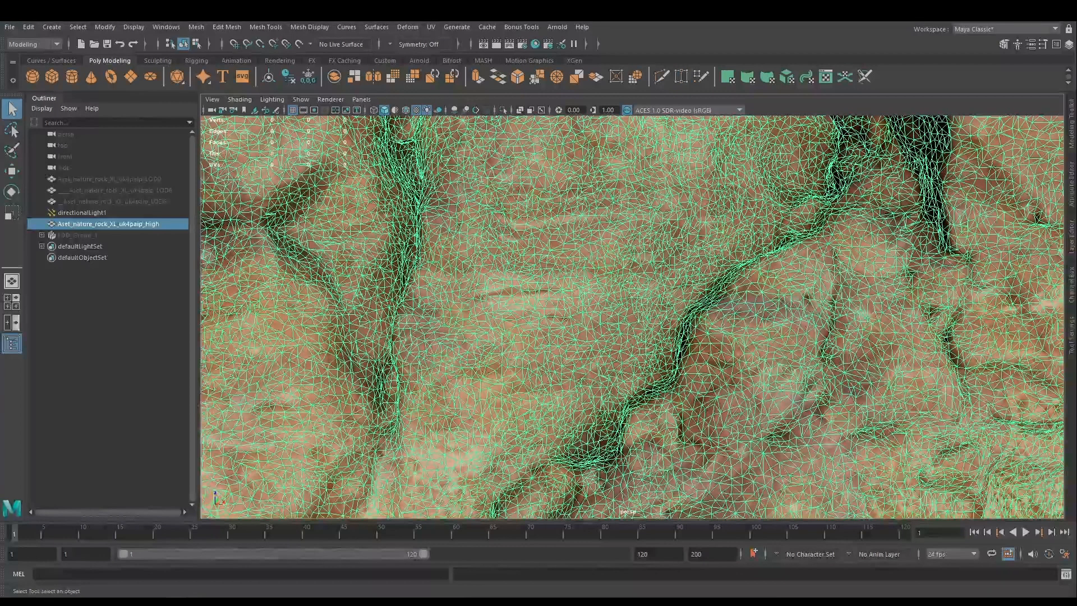
Examine the wireframe density and polygon counts of the Aset_nature_rock_XL_uk4paip_High mesh, both close up and with the whole cliff in view.
{"action": "left_click_drag", "start_coordinate": [715, 250], "coordinate": [748, 239], "text": "alt"}
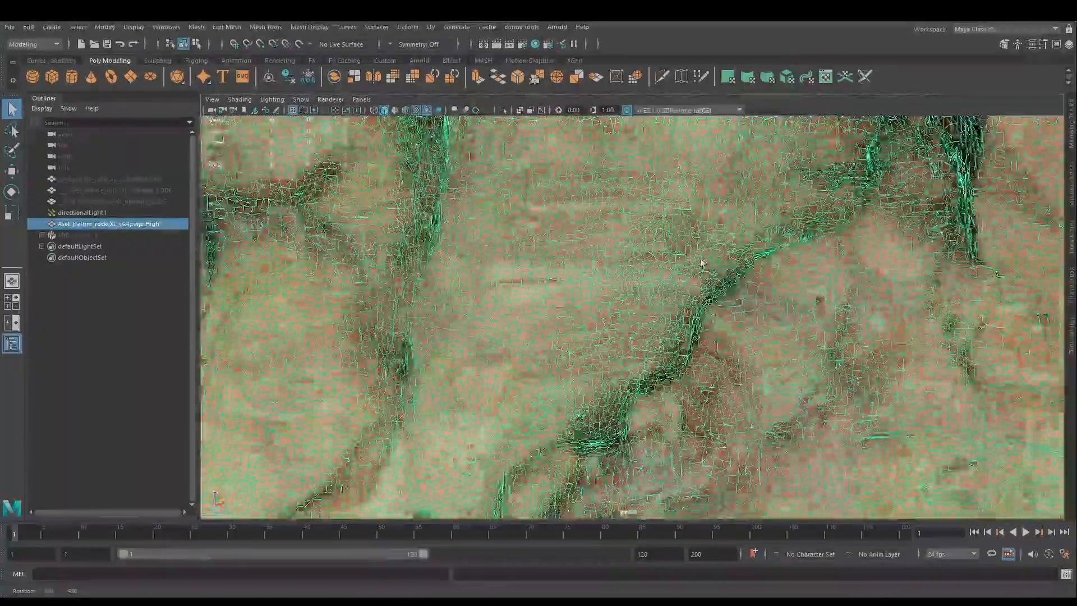
{"action": "left_click_drag", "start_coordinate": [701, 262], "coordinate": [695, 253], "text": "alt"}
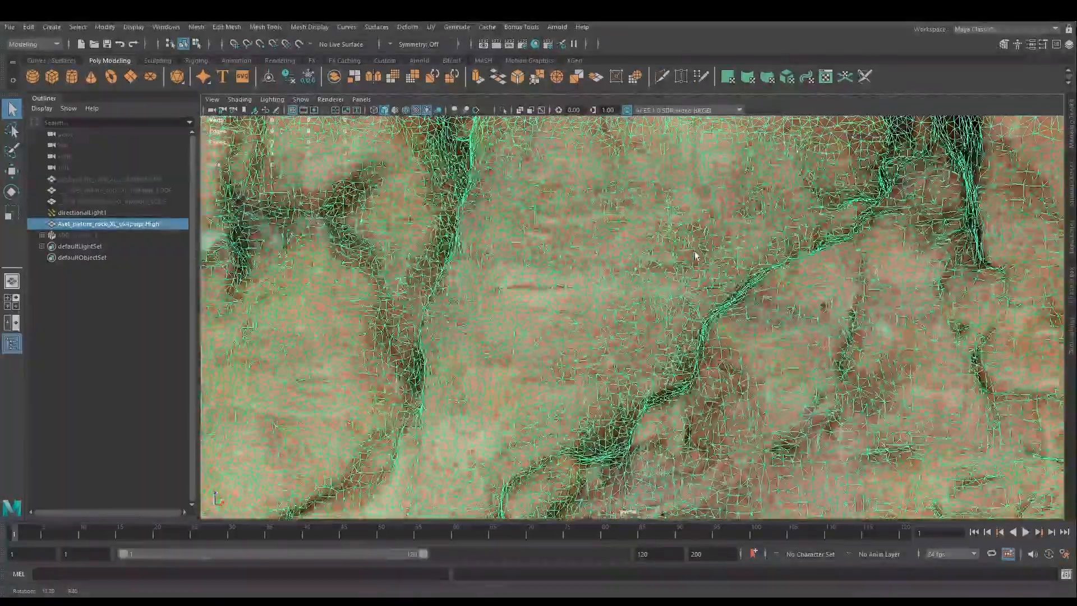
{"action": "scroll", "coordinate": [707, 254], "scroll_direction": "down", "scroll_amount": 3}
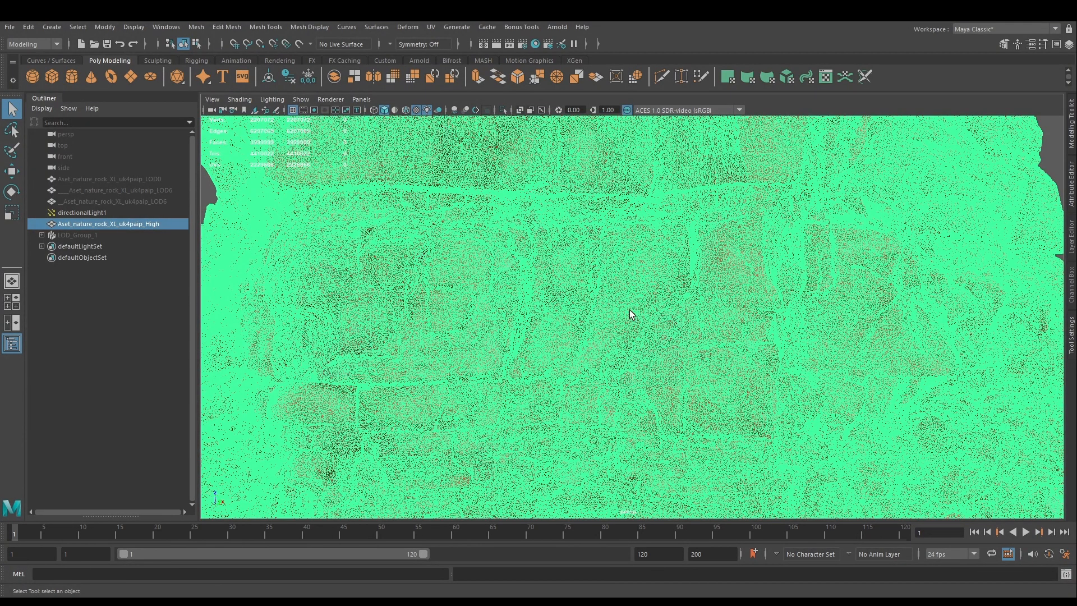
{"action": "scroll", "coordinate": [631, 314], "scroll_direction": "up", "scroll_amount": 6}
{"action": "scroll", "coordinate": [630, 314], "scroll_direction": "up", "scroll_amount": 3}
{"action": "scroll", "coordinate": [629, 314], "scroll_direction": "down", "scroll_amount": 2}
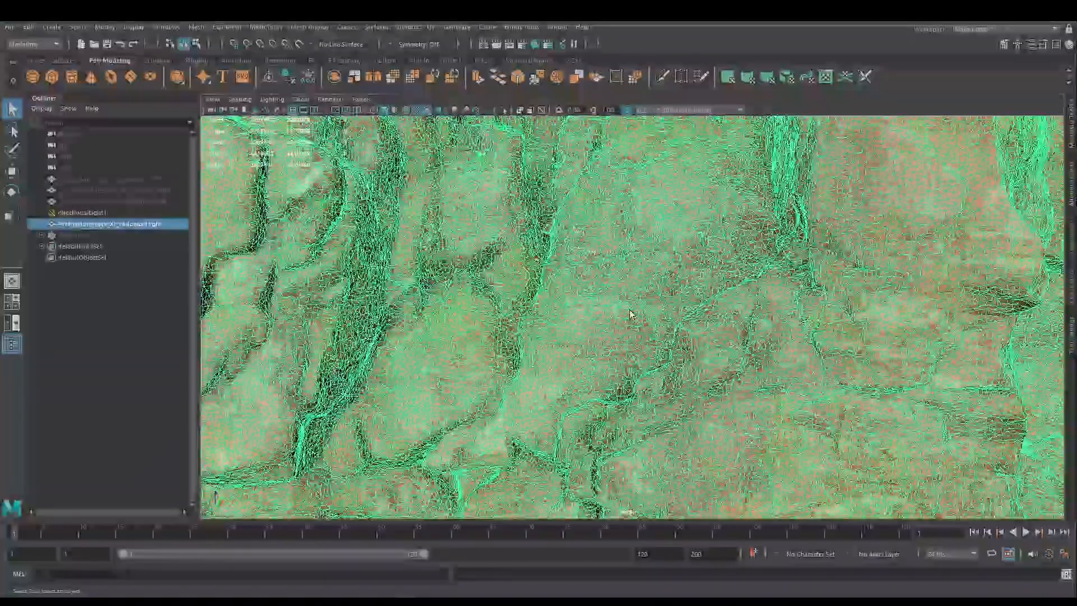
{"action": "scroll", "coordinate": [913, 285], "scroll_direction": "down", "scroll_amount": 2}
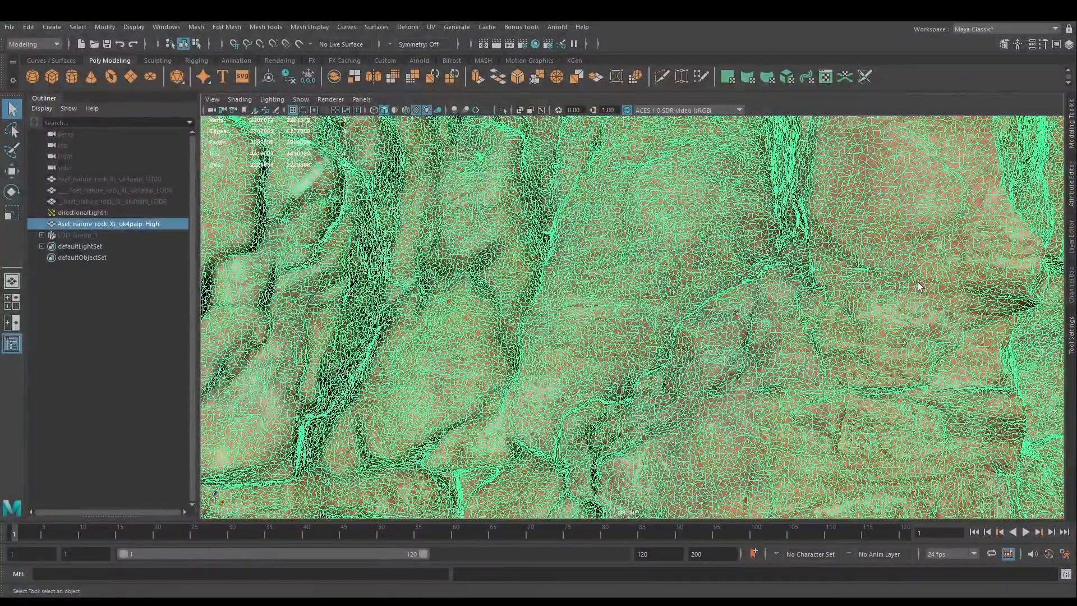
{"action": "scroll", "coordinate": [915, 287], "scroll_direction": "down", "scroll_amount": 3}
{"action": "scroll", "coordinate": [894, 300], "scroll_direction": "down", "scroll_amount": 3}
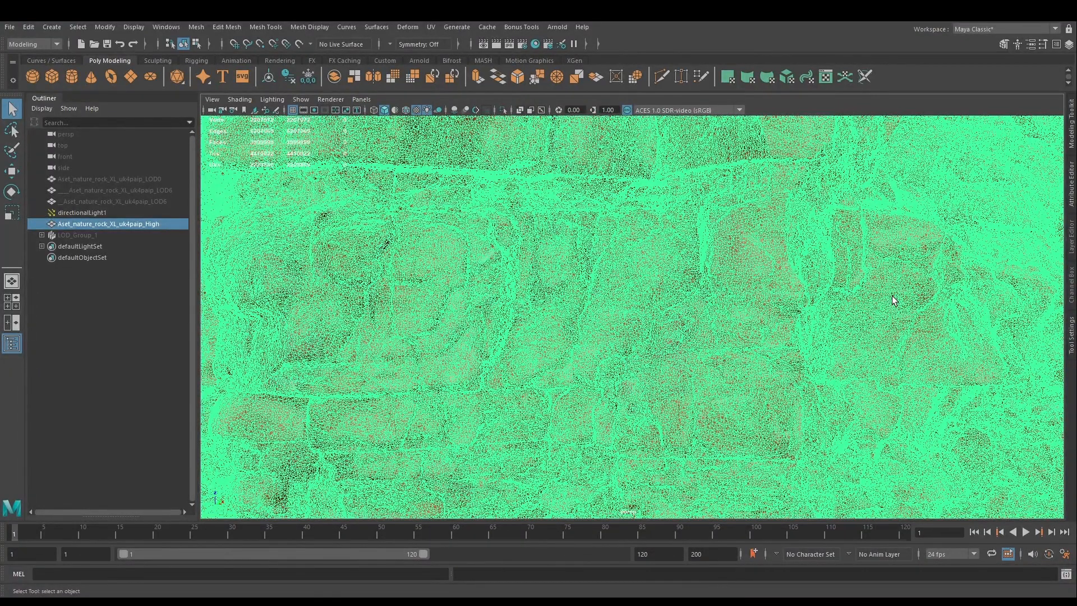
{"action": "scroll", "coordinate": [894, 300], "scroll_direction": "up", "scroll_amount": 5}
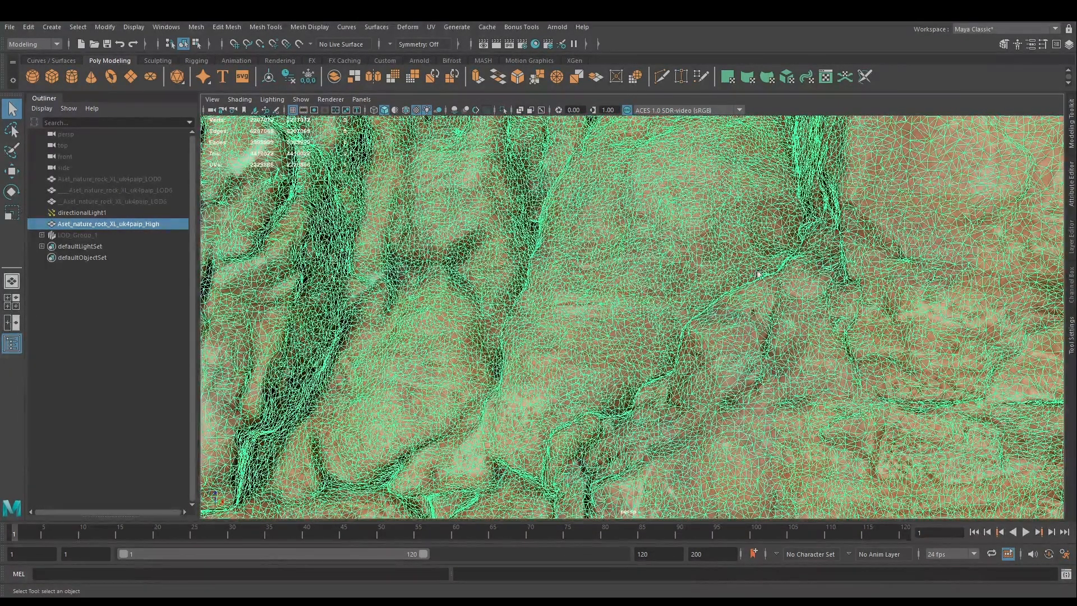
{"action": "scroll", "coordinate": [582, 311], "scroll_direction": "down", "scroll_amount": 8}
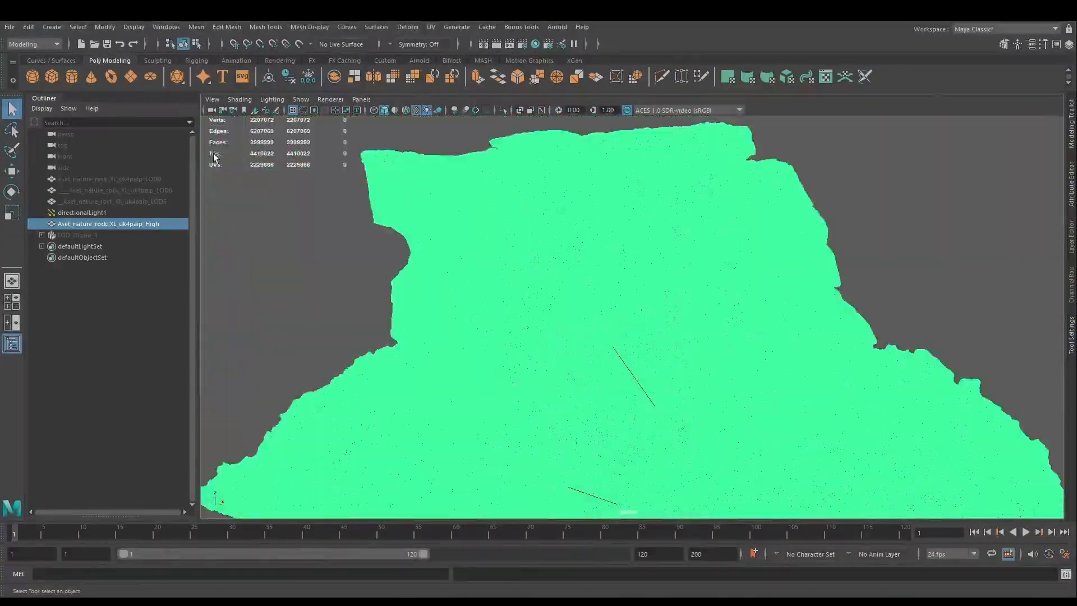
{"action": "scroll", "coordinate": [665, 291], "scroll_direction": "up", "scroll_amount": 8}
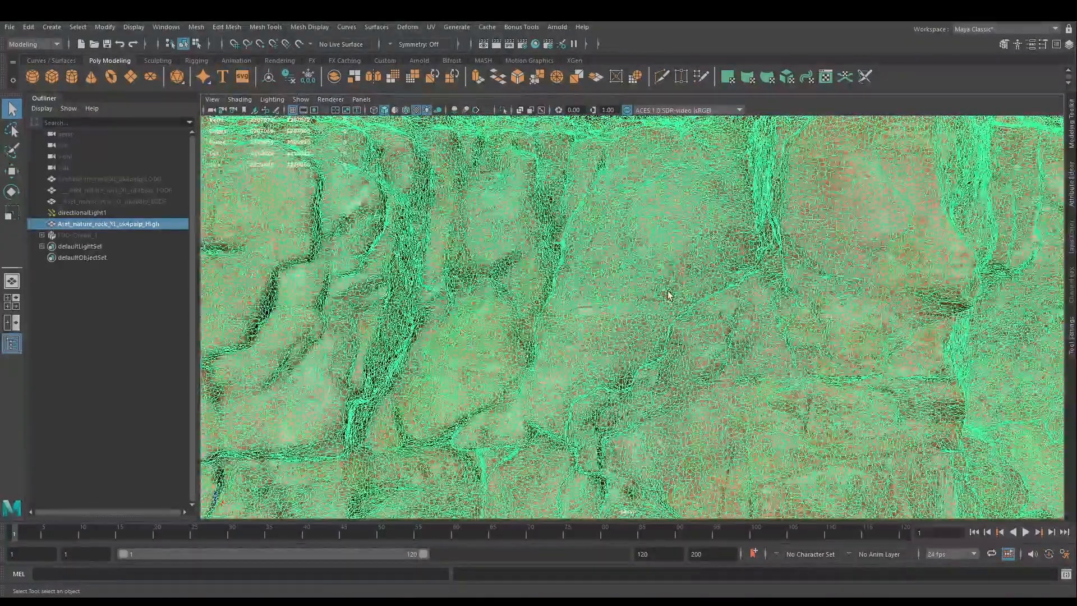
{"action": "scroll", "coordinate": [254, 295], "scroll_direction": "down", "scroll_amount": 2}
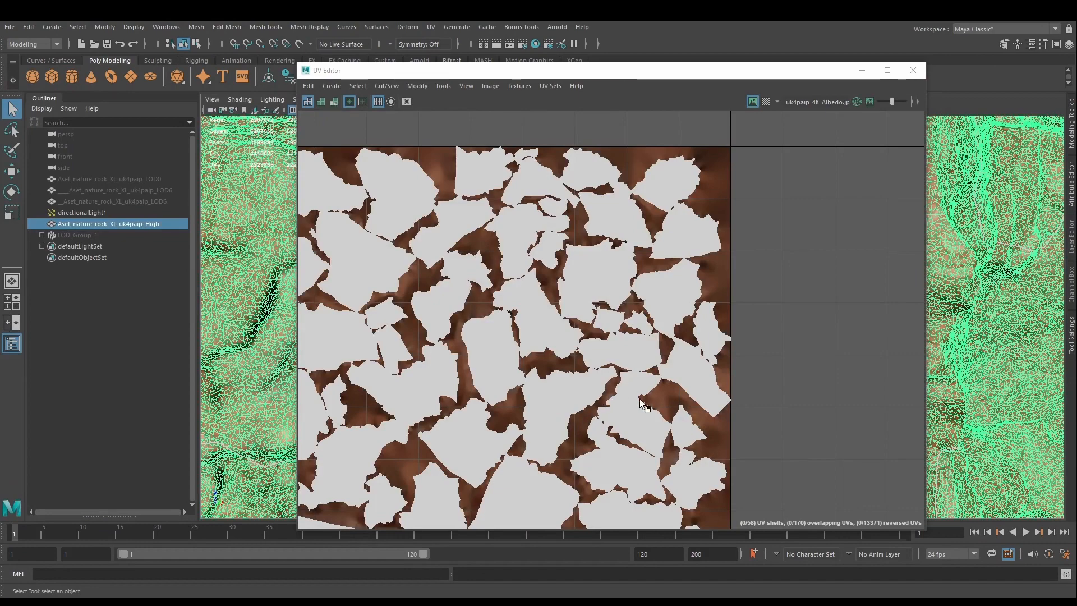
Inspect the high-poly cliff's UV shells over its albedo texture in the UV Editor, as a whole and at close range.
{"action": "scroll", "coordinate": [610, 403], "scroll_direction": "down", "scroll_amount": 3}
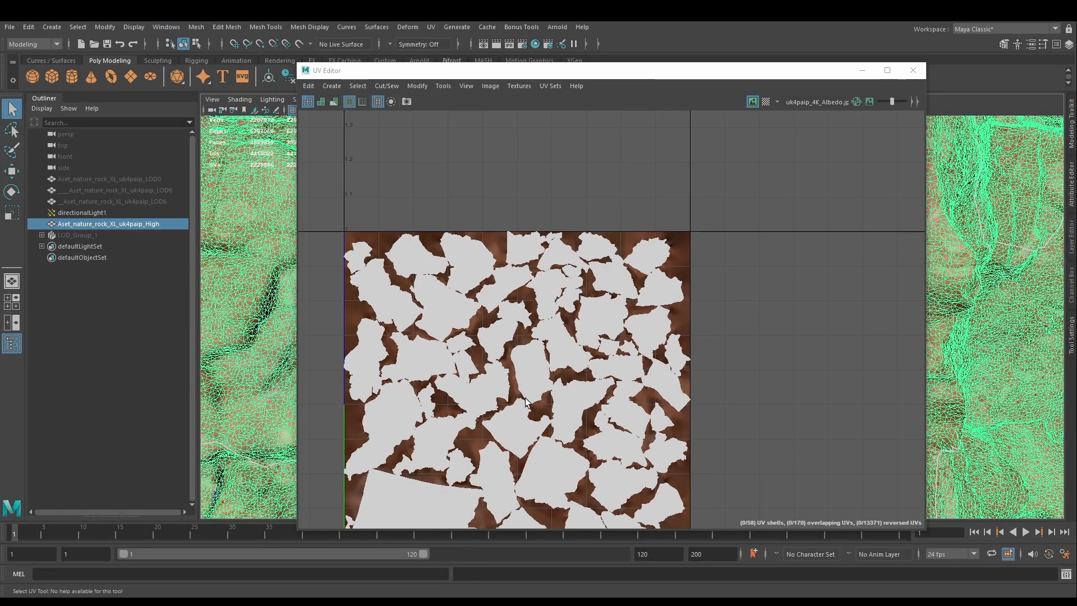
{"action": "middle_click_drag", "start_coordinate": [524, 386], "coordinate": [576, 261], "text": "alt"}
{"action": "scroll", "coordinate": [611, 333], "scroll_direction": "up", "scroll_amount": 8}
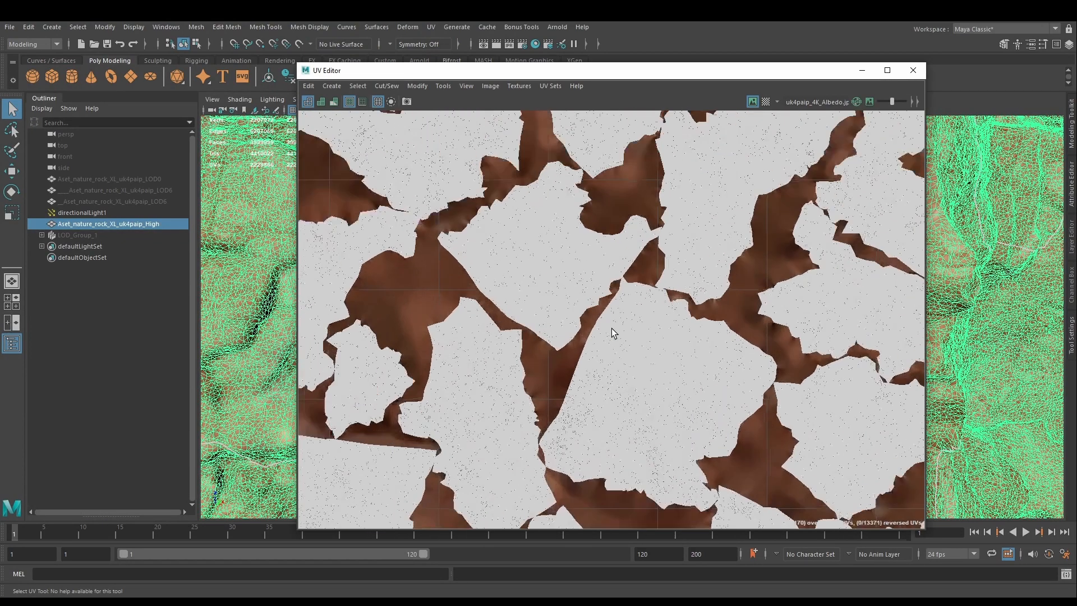
{"action": "scroll", "coordinate": [689, 370], "scroll_direction": "down", "scroll_amount": 3}
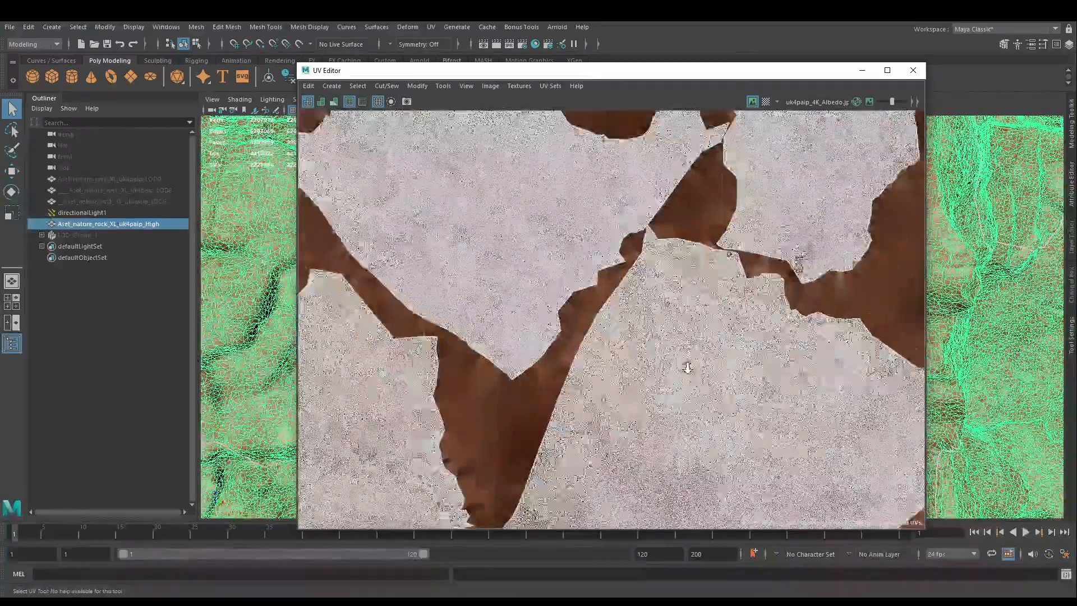
{"action": "scroll", "coordinate": [688, 367], "scroll_direction": "down", "scroll_amount": 6}
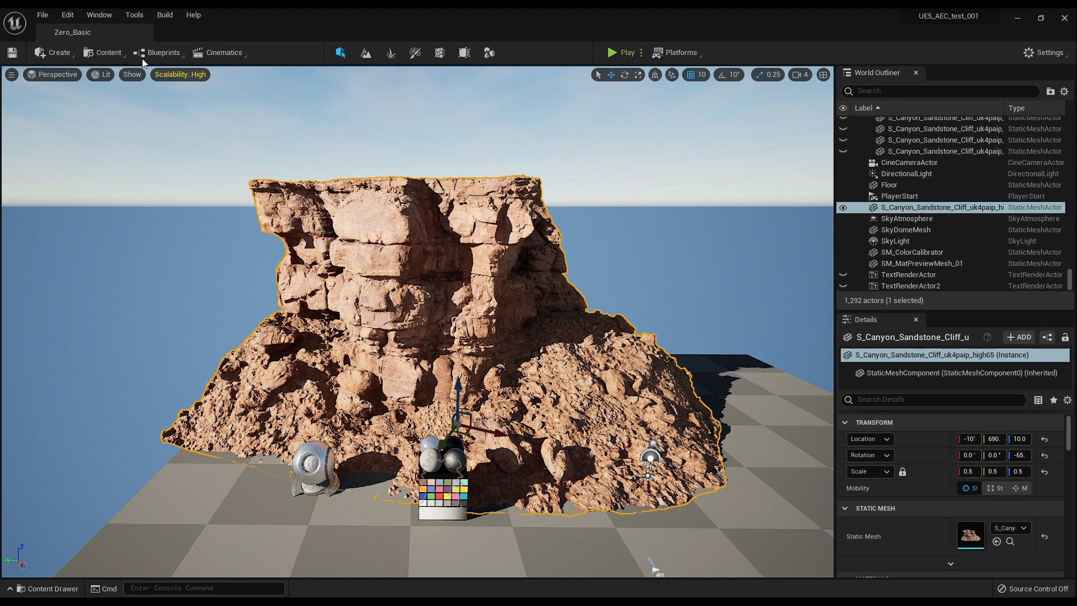
In Unreal Editor, display the sandstone cliff with the Triangles mode of Nanite Visualization.
{"action": "left_click", "coordinate": [105, 76]}
{"action": "mouse_move", "coordinate": [153, 240]}
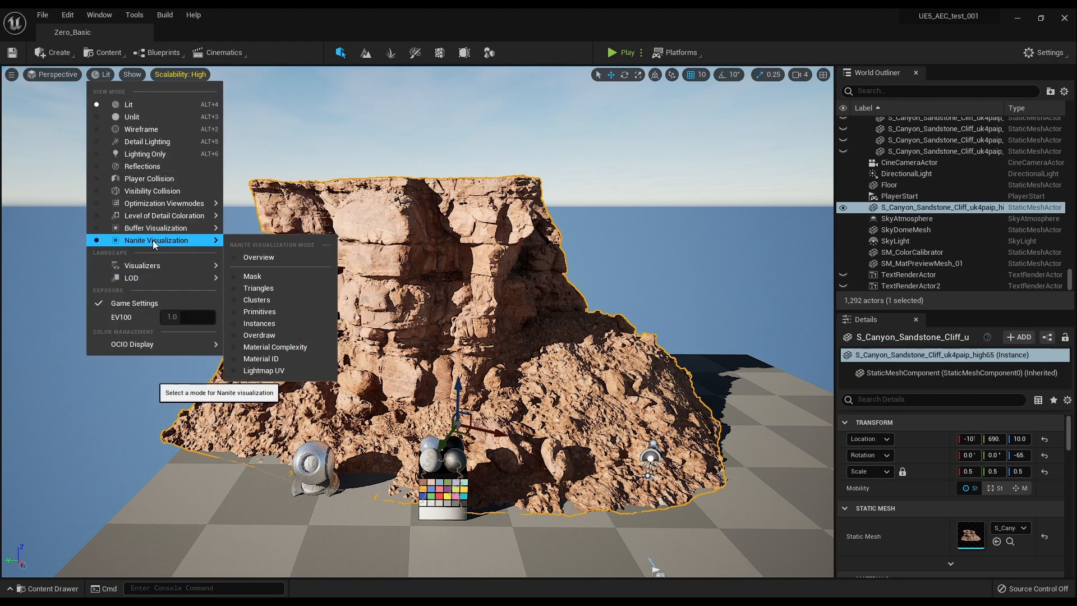
{"action": "left_click", "coordinate": [272, 288]}
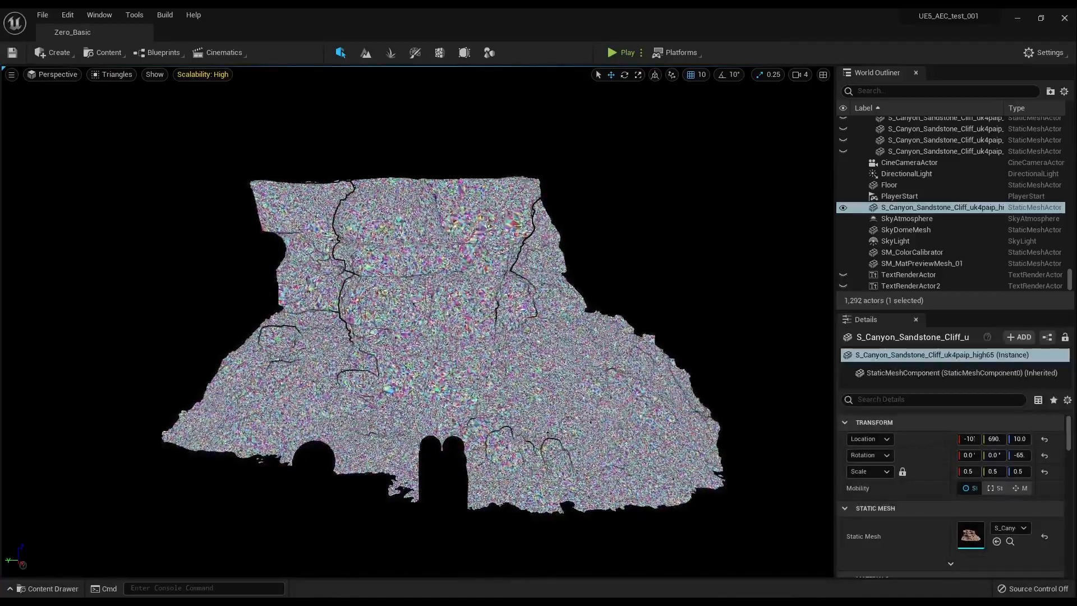
Change the viewport's Nanite Visualization mode to Clusters.
{"action": "left_click", "coordinate": [112, 74]}
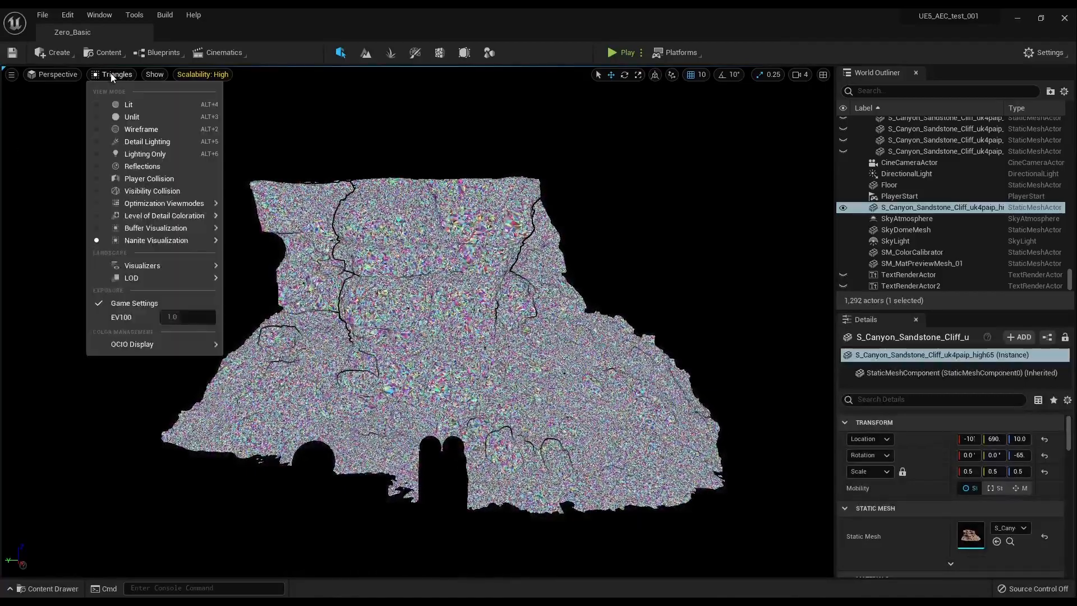
{"action": "mouse_move", "coordinate": [141, 241]}
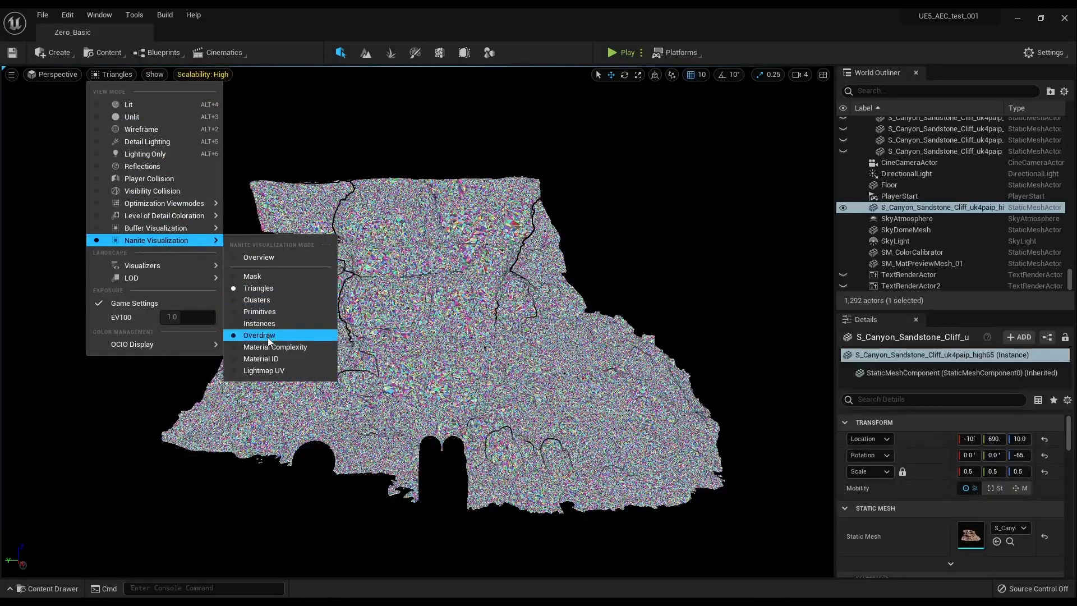
{"action": "left_click", "coordinate": [268, 309]}
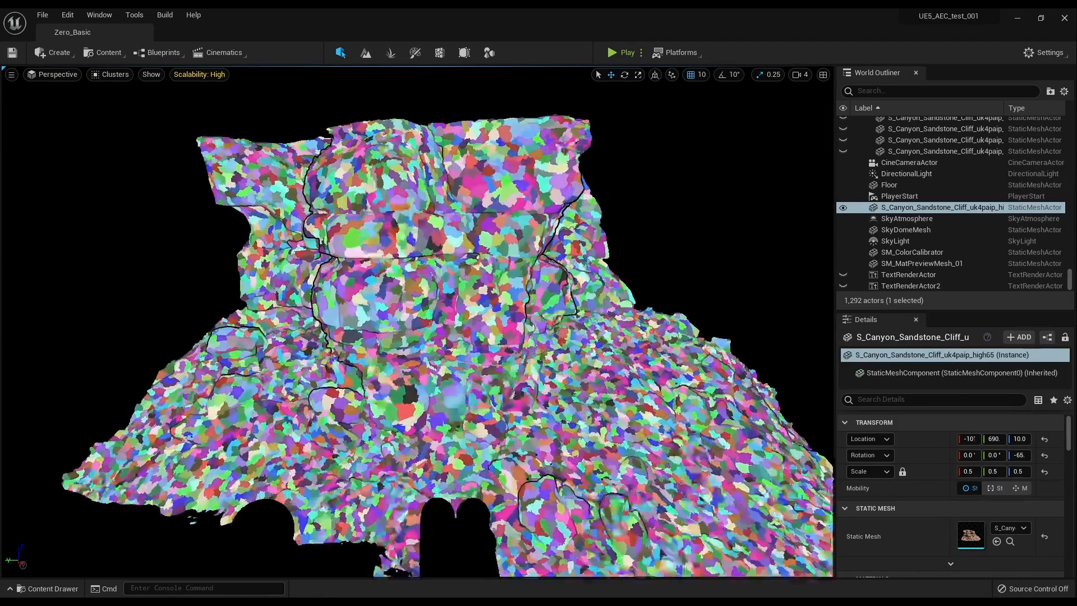
Examine the Nanite clusters on the cliff's upper rock face up close.
{"action": "scroll", "coordinate": [417, 321], "scroll_direction": "up", "scroll_amount": 6}
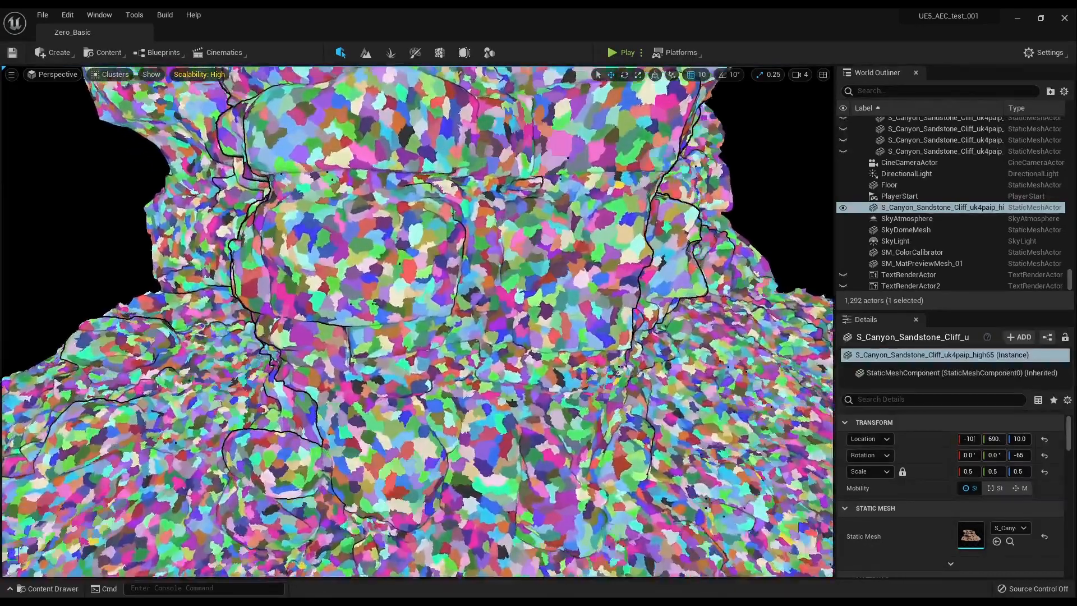
{"action": "scroll", "coordinate": [417, 321], "scroll_direction": "up", "scroll_amount": 6}
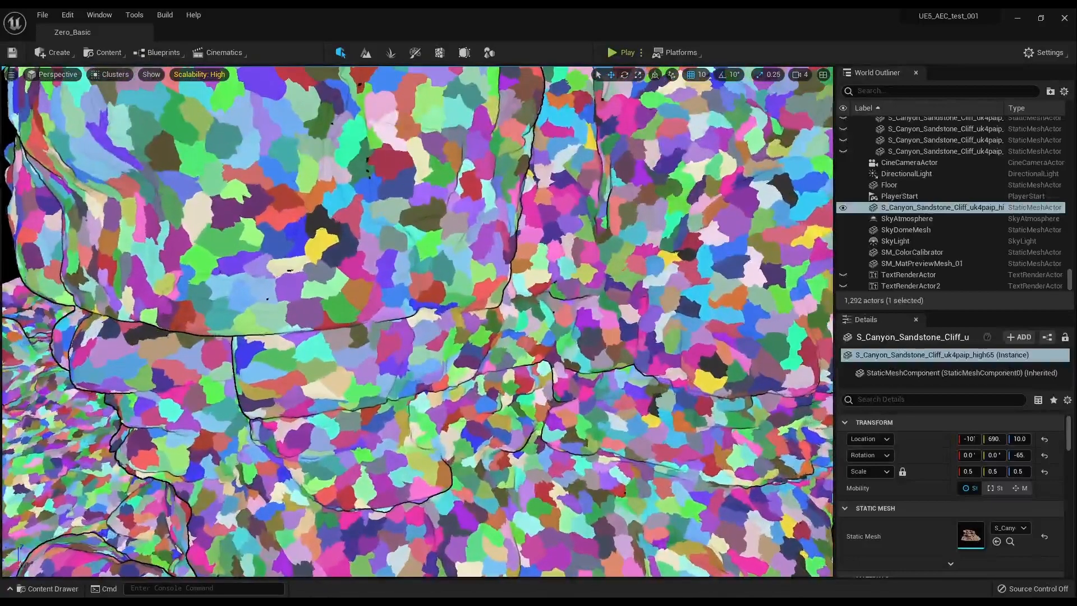
{"action": "scroll", "coordinate": [417, 322], "scroll_direction": "up", "scroll_amount": 1}
{"action": "right_click_drag", "start_coordinate": [417, 321], "coordinate": [306, 199]}
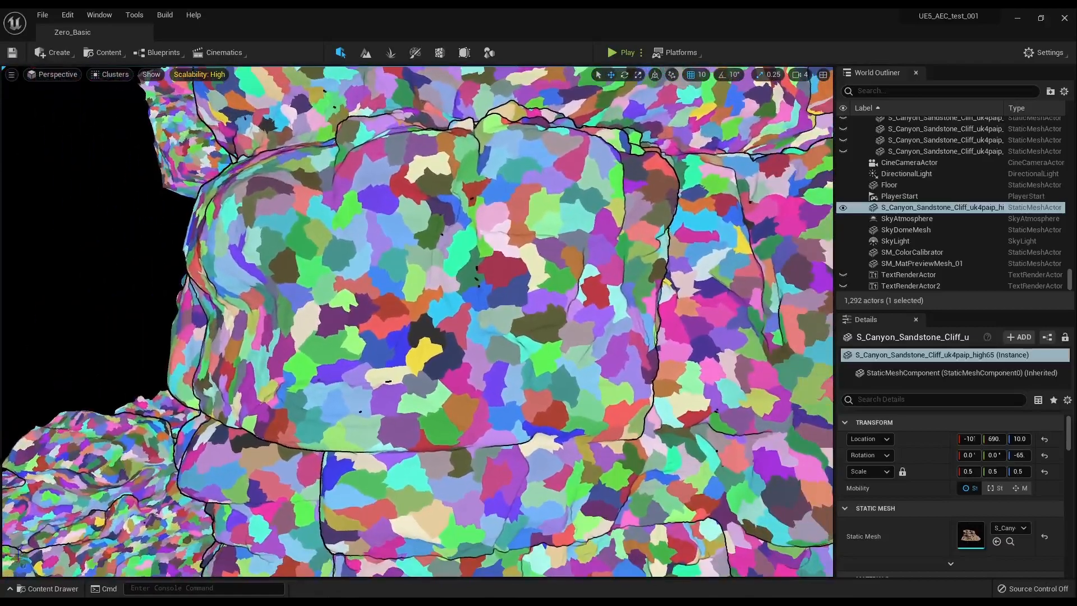
{"action": "right_click_drag", "start_coordinate": [417, 321], "coordinate": [429, 327]}
{"action": "scroll", "coordinate": [417, 321], "scroll_direction": "down", "scroll_amount": 8}
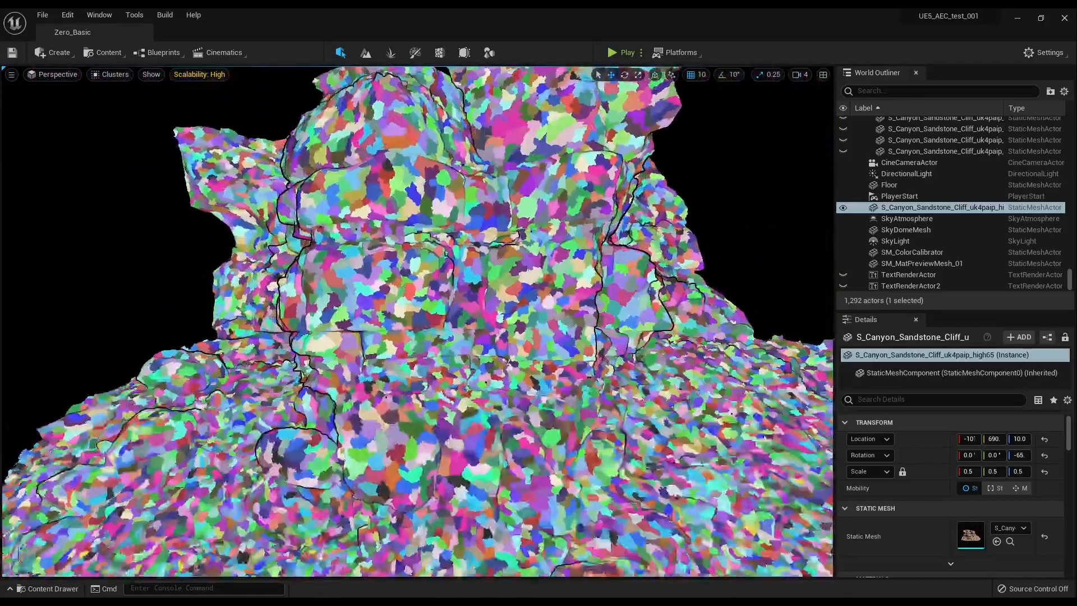
Compare the size and density of the Nanite clusters as the camera retreats from the cliff and approaches it again.
{"action": "key", "text": "s"}
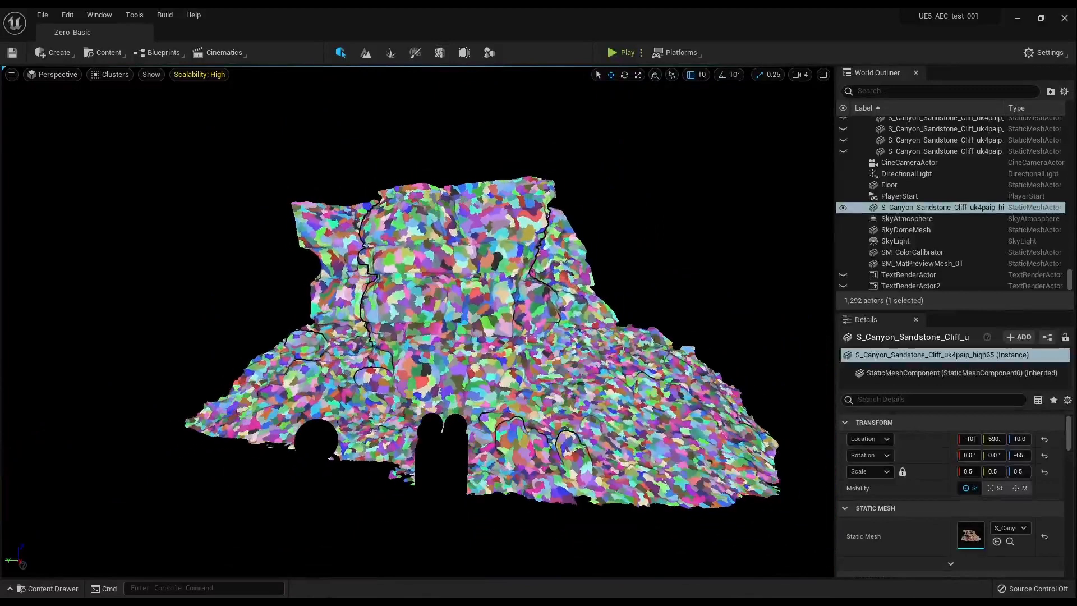
{"action": "key", "text": "s"}
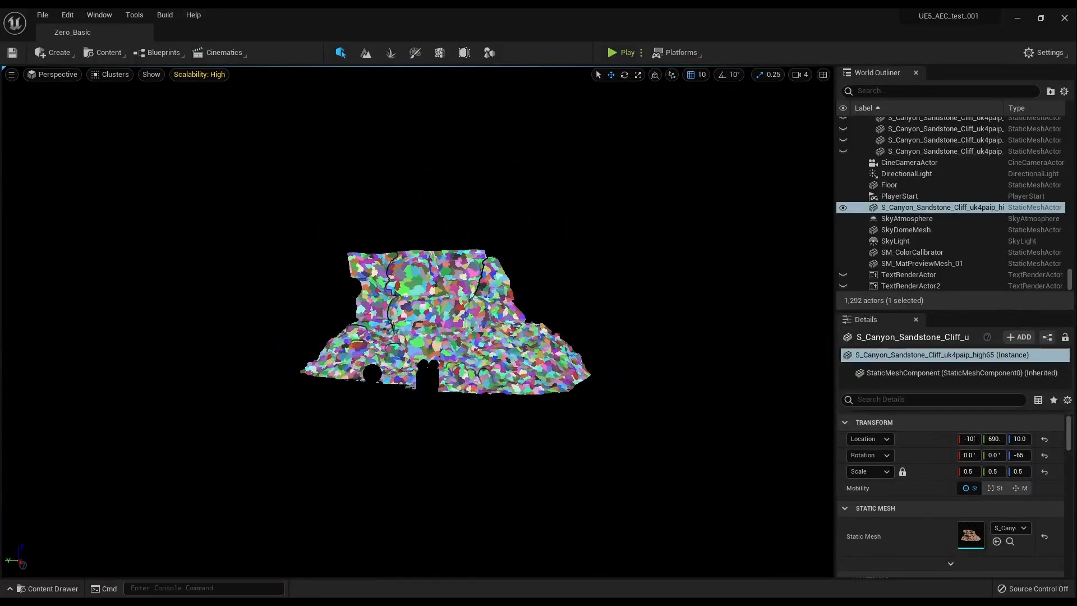
{"action": "key", "text": "s"}
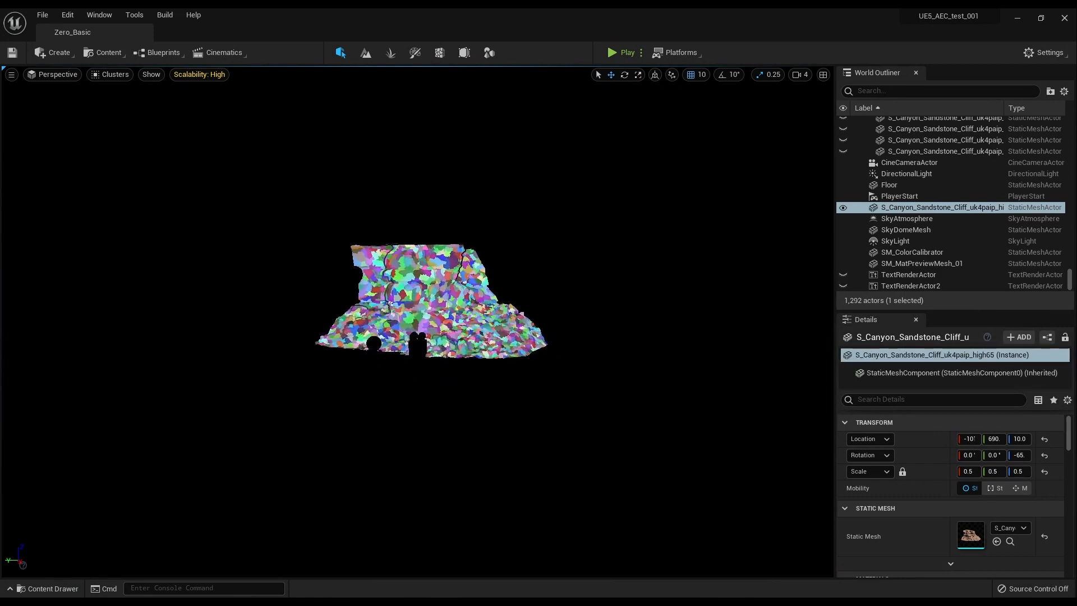
{"action": "key", "text": "w"}
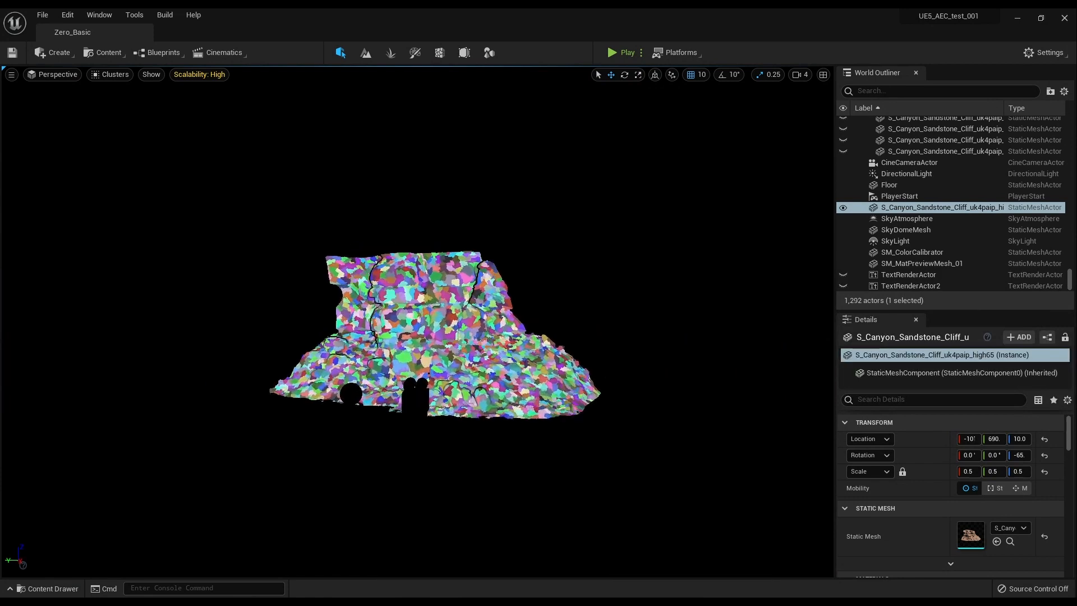
{"action": "key", "text": "w"}
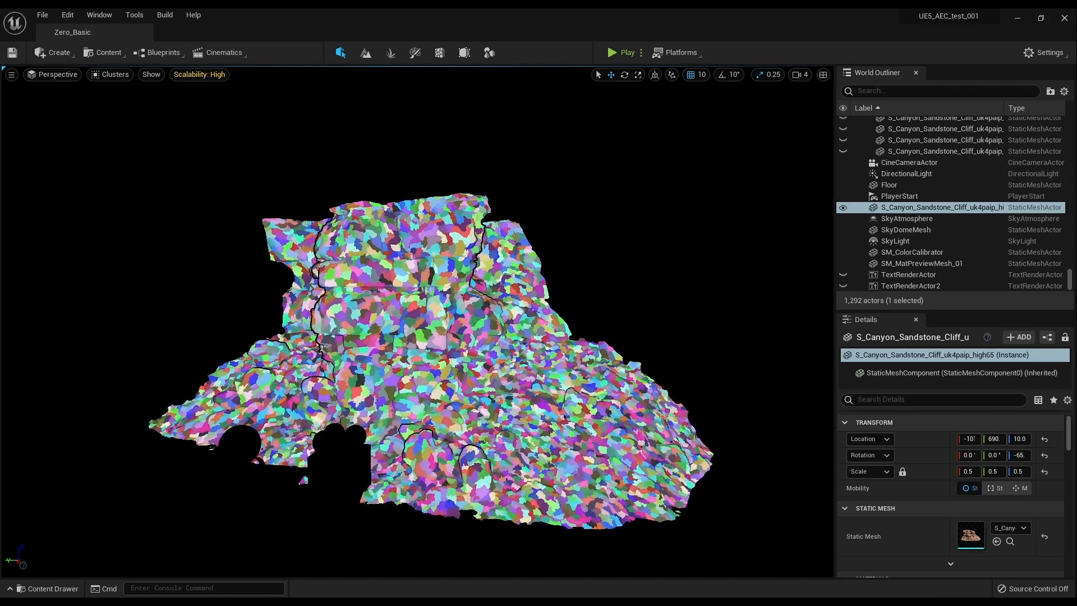
{"action": "key", "text": "w"}
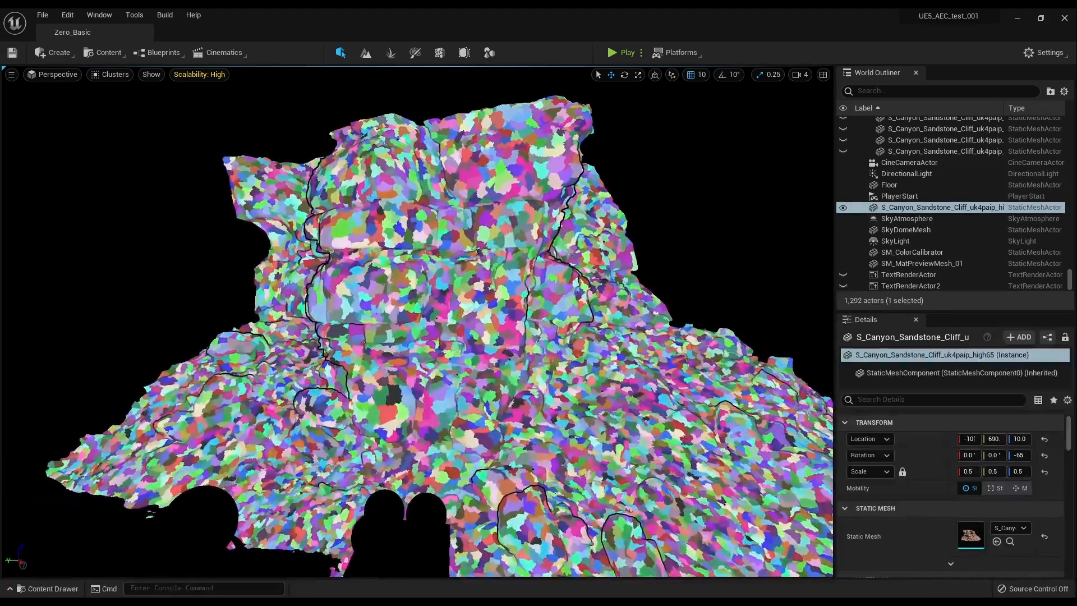
{"action": "right_click_drag", "start_coordinate": [453, 295], "coordinate": [438, 293]}
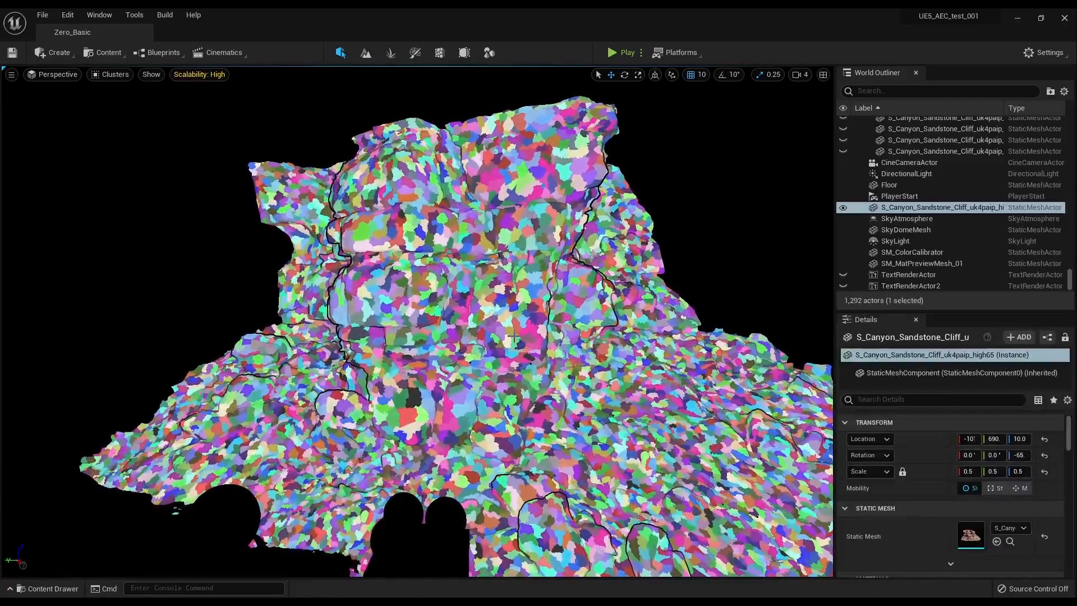
Inspect the Nanite clusters at the cliff's base up close, and view the whole cliff from progressively farther away.
{"action": "right_click_drag", "start_coordinate": [452, 295], "coordinate": [516, 340]}
{"action": "key", "text": "w"}
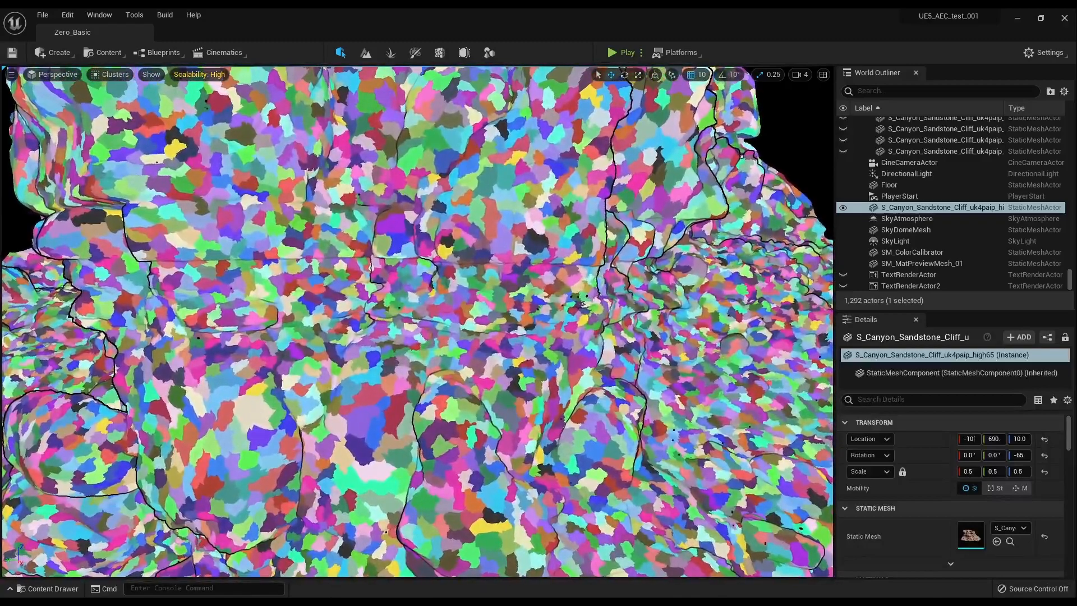
{"action": "key", "text": "s"}
{"action": "key", "text": "s"}
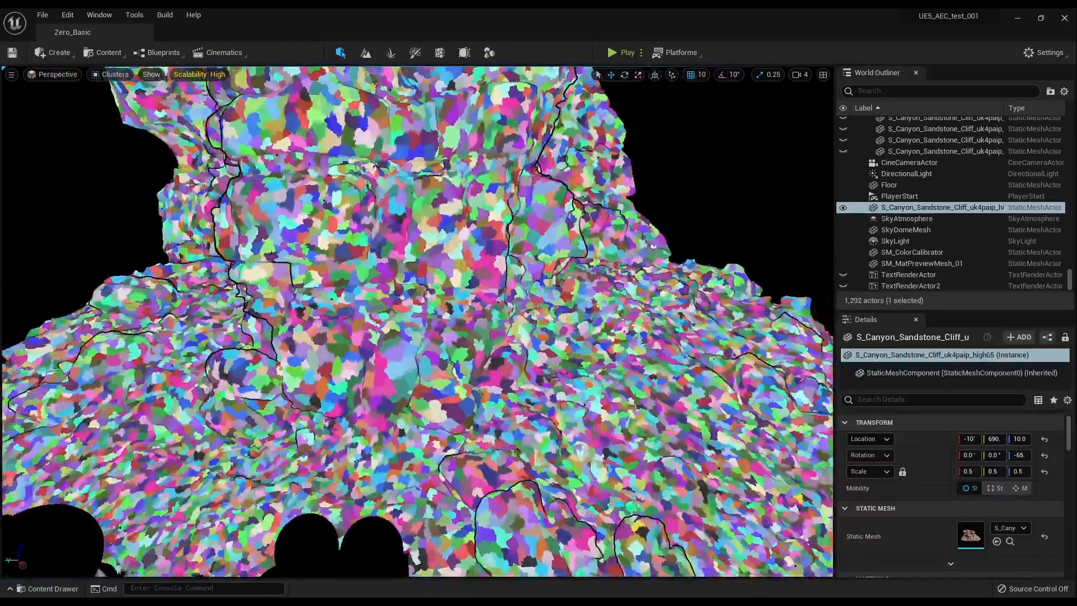
{"action": "key", "text": "s"}
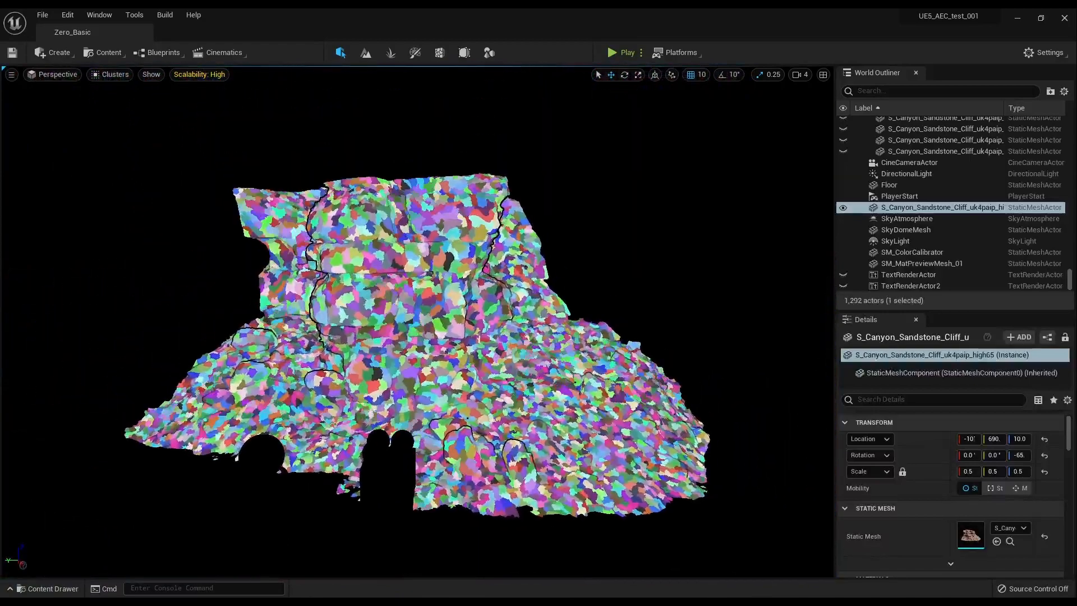
{"action": "key", "text": "s"}
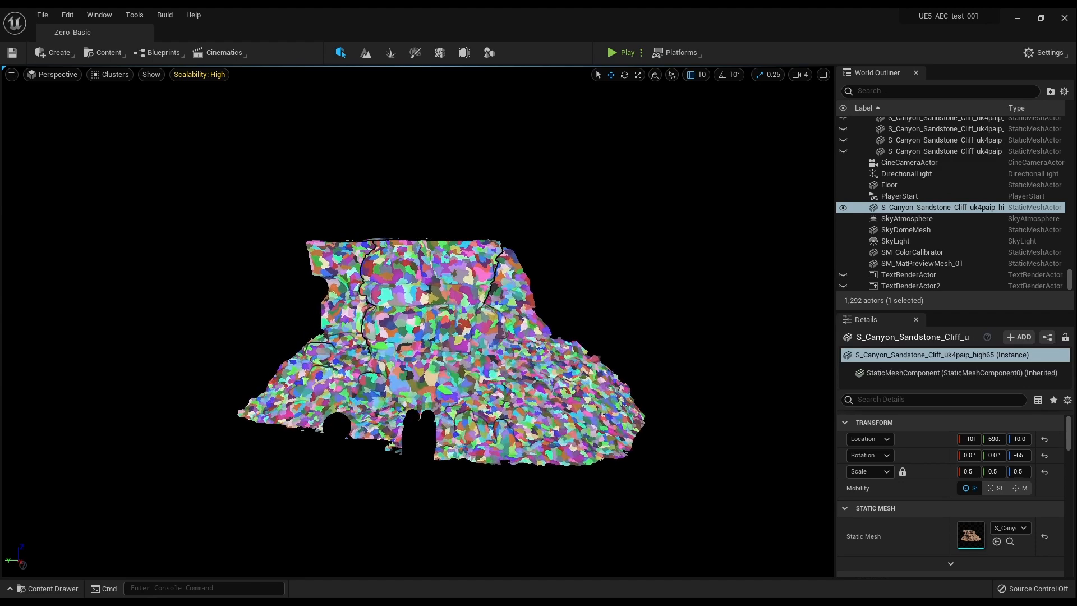
{"action": "scroll", "coordinate": [465, 334], "scroll_direction": "up", "scroll_amount": 4}
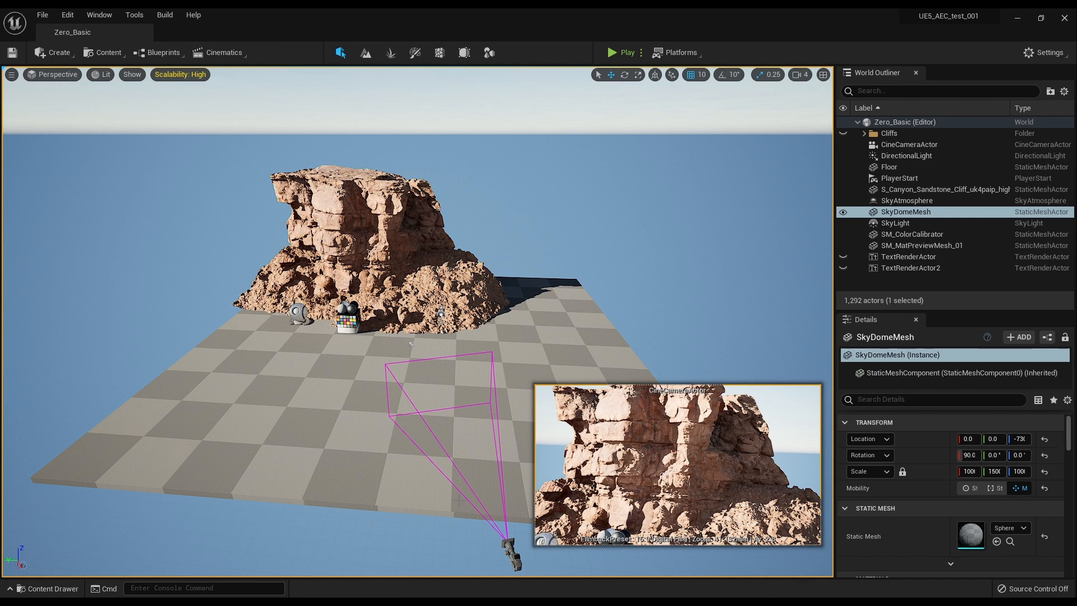
Select the CineCameraActor and the sandstone cliff in turn to relate the camera's preview to the scene.
{"action": "left_click", "coordinate": [510, 550]}
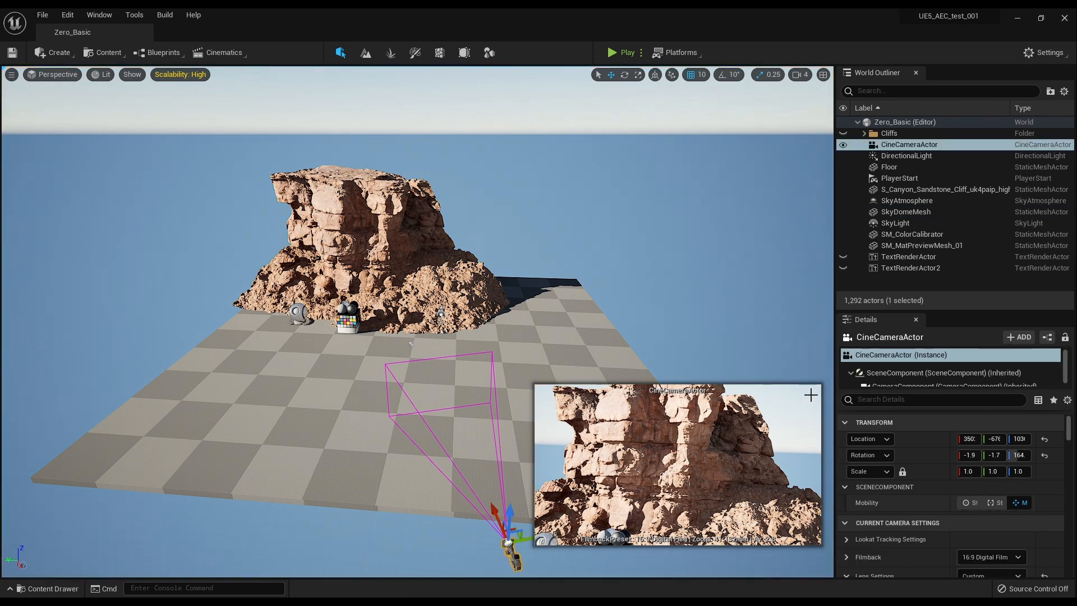
{"action": "left_click", "coordinate": [670, 268]}
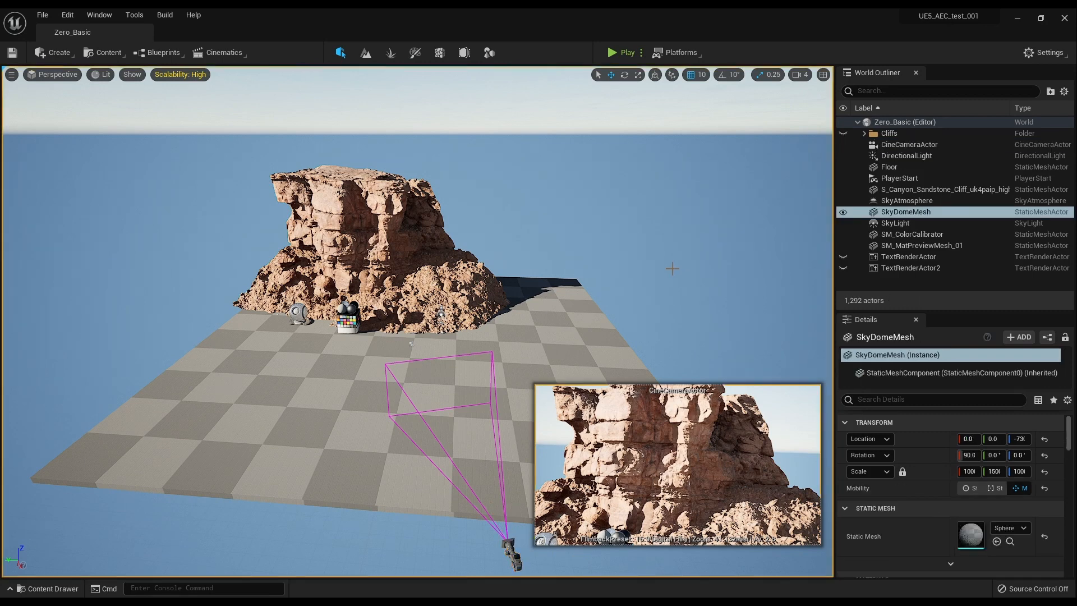
{"action": "left_click", "coordinate": [333, 225]}
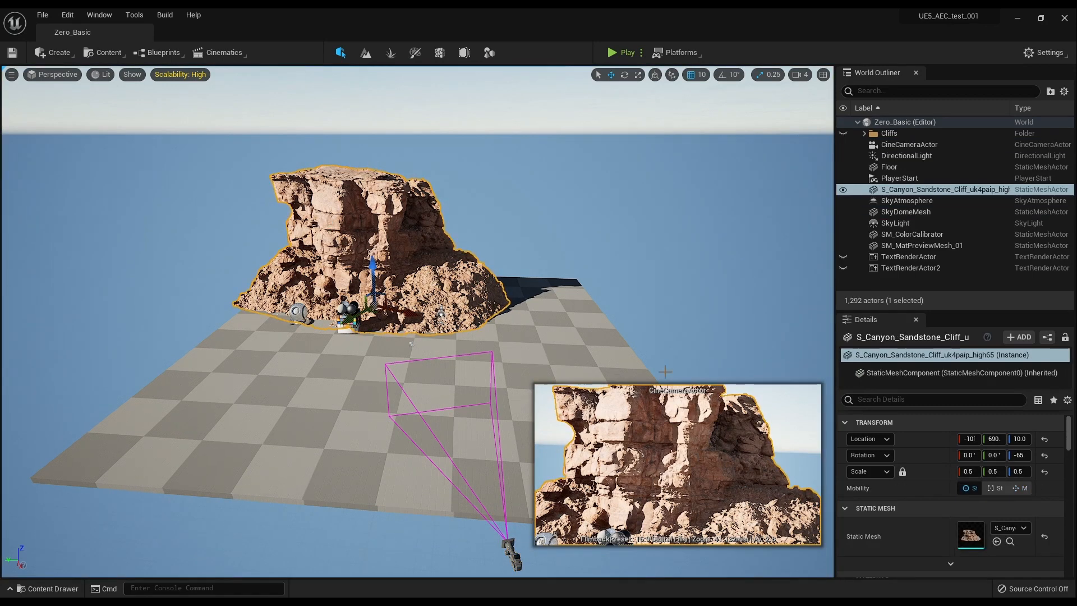
{"action": "left_click", "coordinate": [693, 212]}
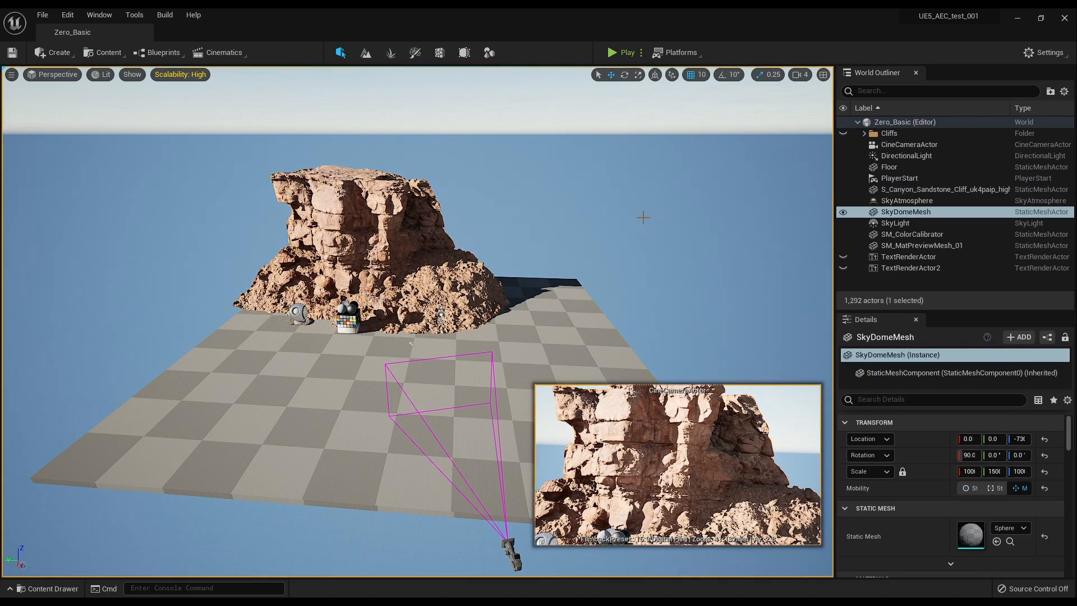
Unhide the Cliffs folder, and select the main cliff followed by the cliff directly behind it.
{"action": "left_click", "coordinate": [844, 134]}
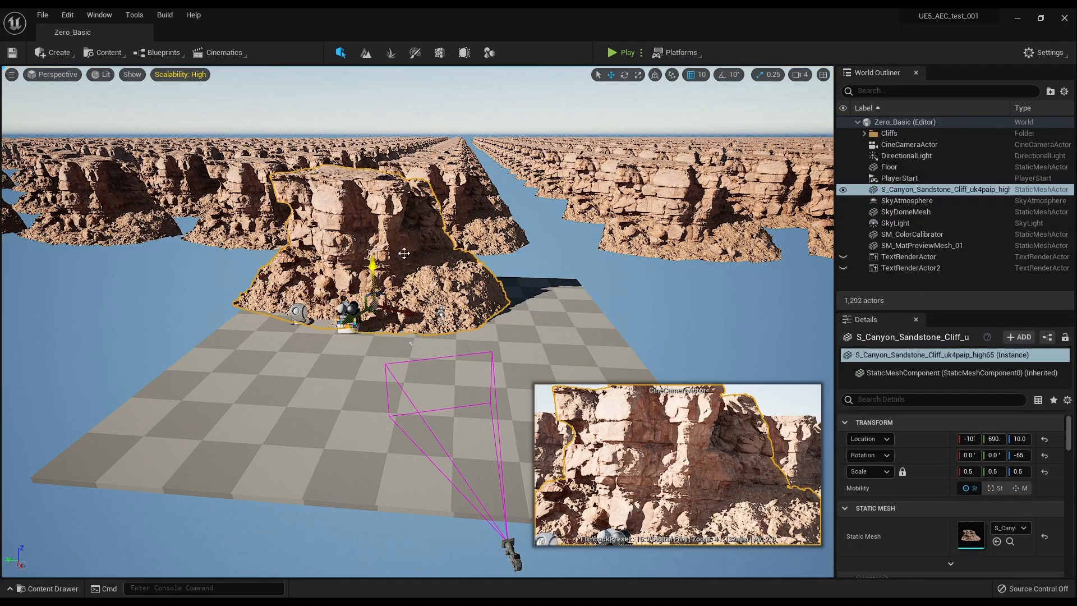
{"action": "left_click", "coordinate": [373, 252]}
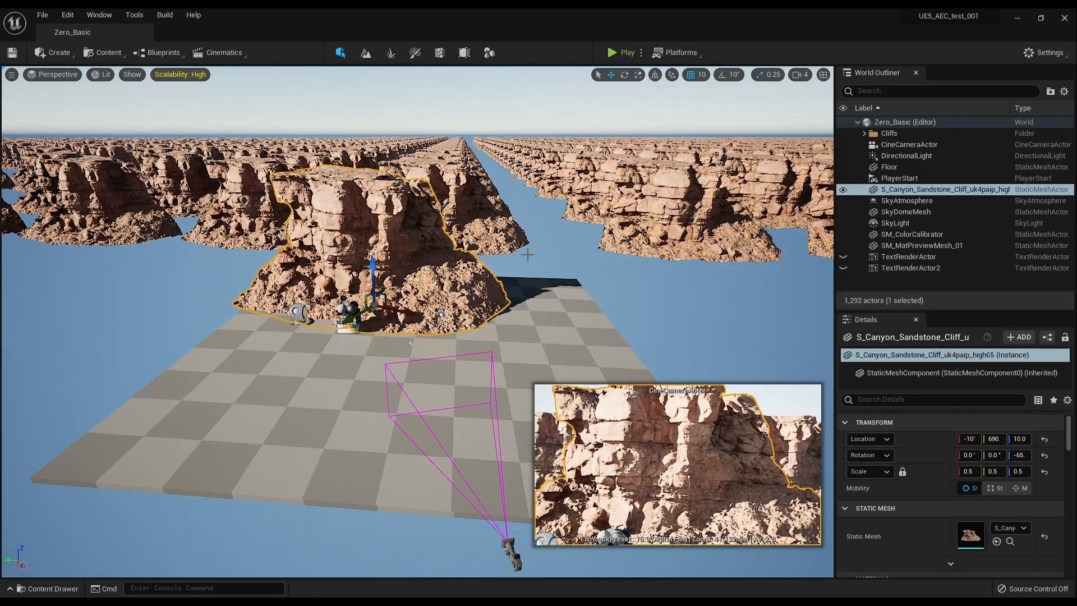
{"action": "left_click", "coordinate": [488, 233]}
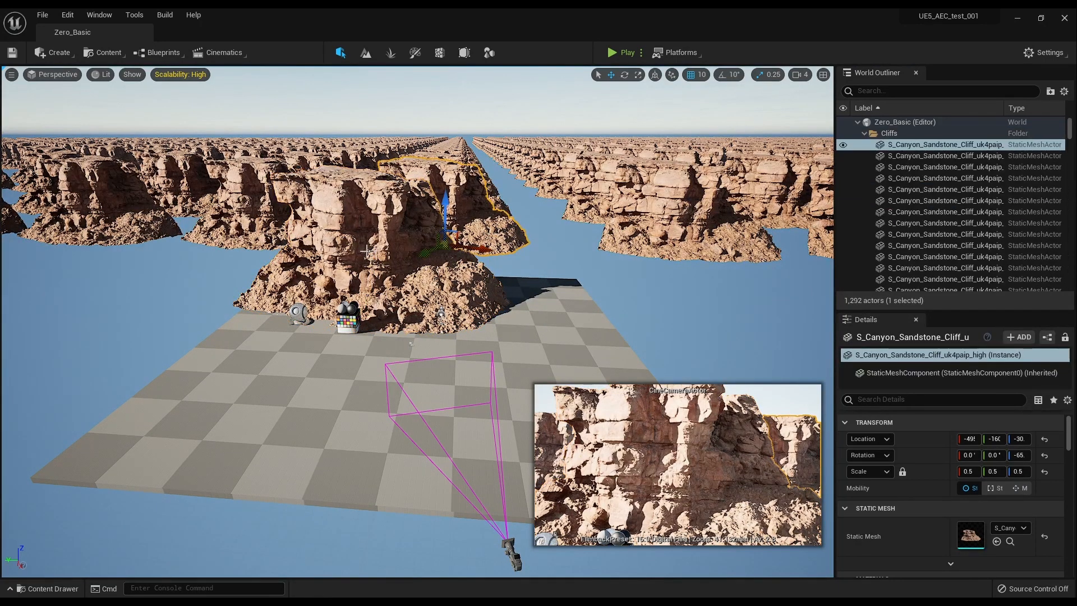
Select another cliff in the row behind the main one and examine its position relative to the camera from above.
{"action": "right_click_drag", "start_coordinate": [488, 233], "coordinate": [432, 192]}
{"action": "key", "text": "w"}
{"action": "key", "text": "a"}
{"action": "key", "text": "e"}
{"action": "left_click", "coordinate": [359, 264]}
{"action": "key", "text": "s"}
{"action": "right_click_drag", "start_coordinate": [359, 264], "coordinate": [281, 532]}
{"action": "key", "text": "d"}
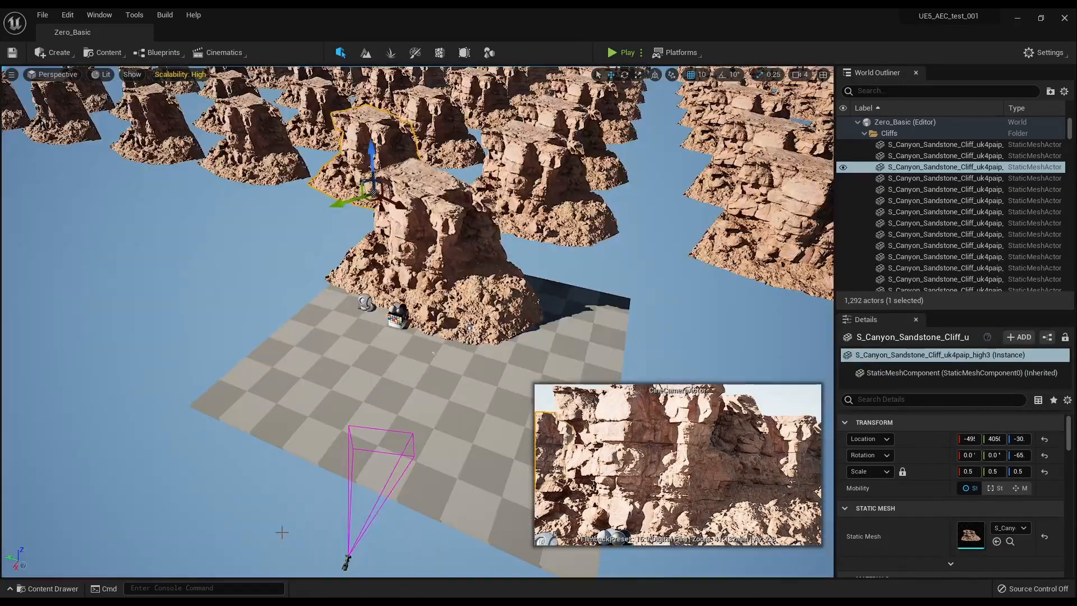
In Chrome, reveal the view frustum culled objects in the Visibility and Occlusion Culling page's scene view comparison.
{"action": "left_click", "coordinate": [176, 601]}
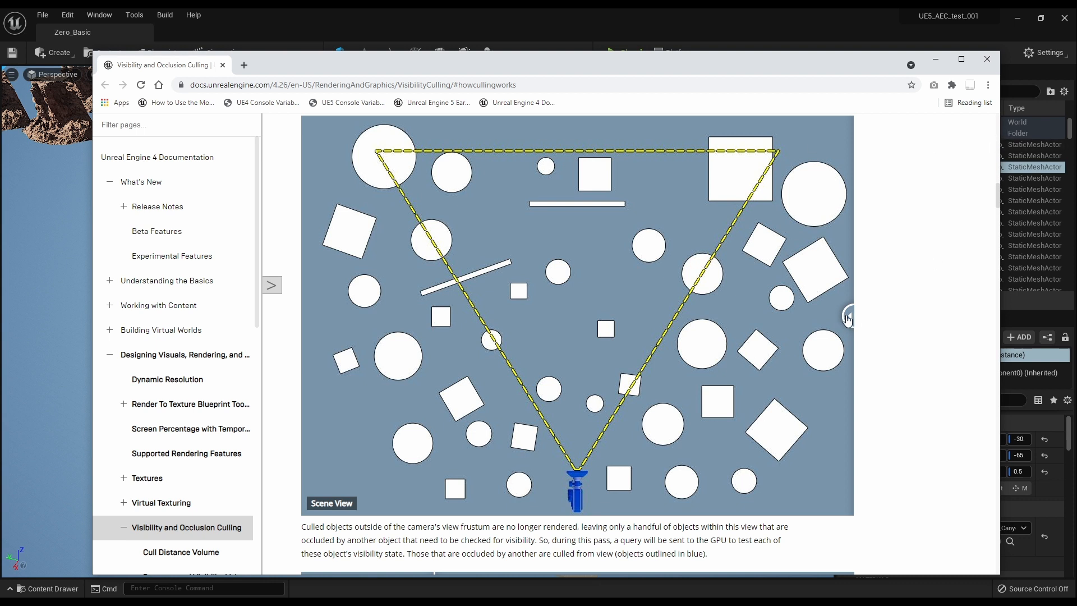
{"action": "left_click_drag", "start_coordinate": [848, 318], "coordinate": [252, 335]}
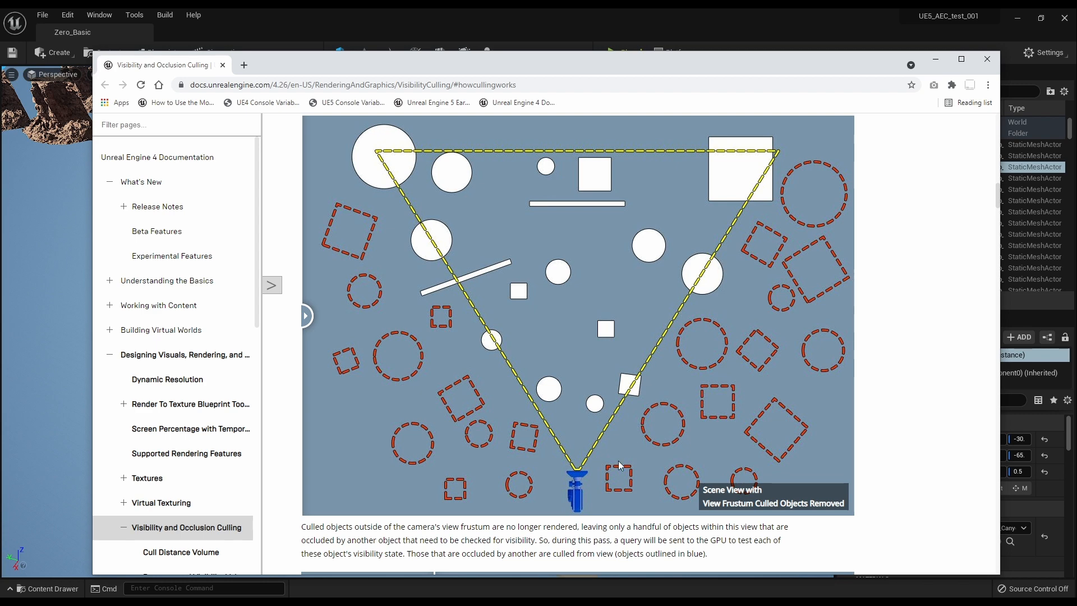
In Unreal Editor, move the CineCameraActor forward to about X 987, Y 17, Z 955, close to the main cliff's face.
{"action": "left_click", "coordinate": [716, 22]}
{"action": "left_click", "coordinate": [361, 559]}
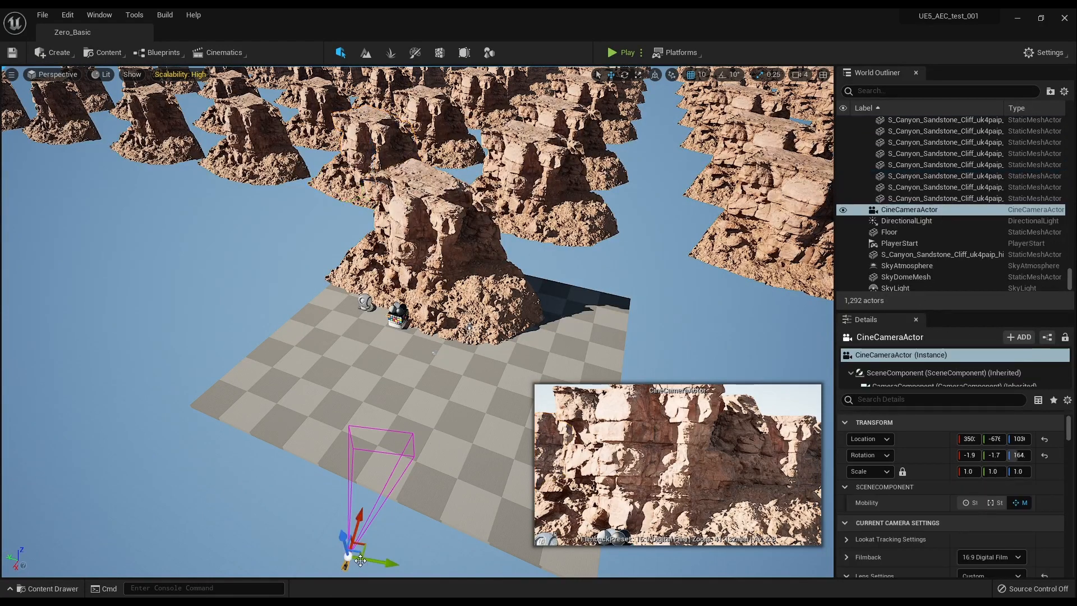
{"action": "left_click_drag", "start_coordinate": [357, 519], "coordinate": [420, 299]}
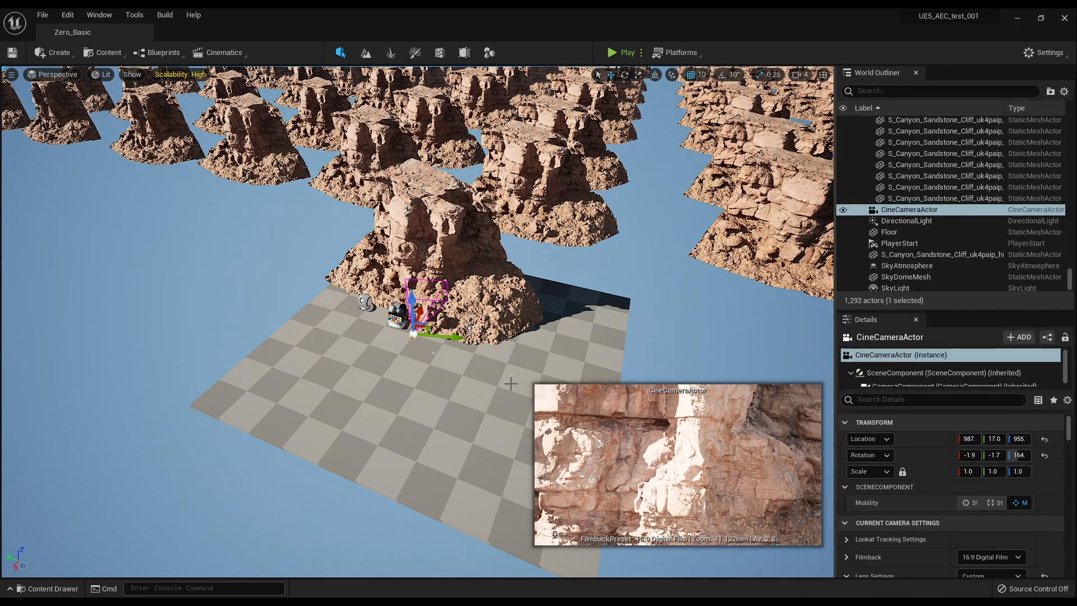
Examine the cliffs in front of the camera with Nanite Visualization's Clusters mode, and return the viewport to Lit.
{"action": "right_click_drag", "start_coordinate": [421, 250], "coordinate": [413, 194]}
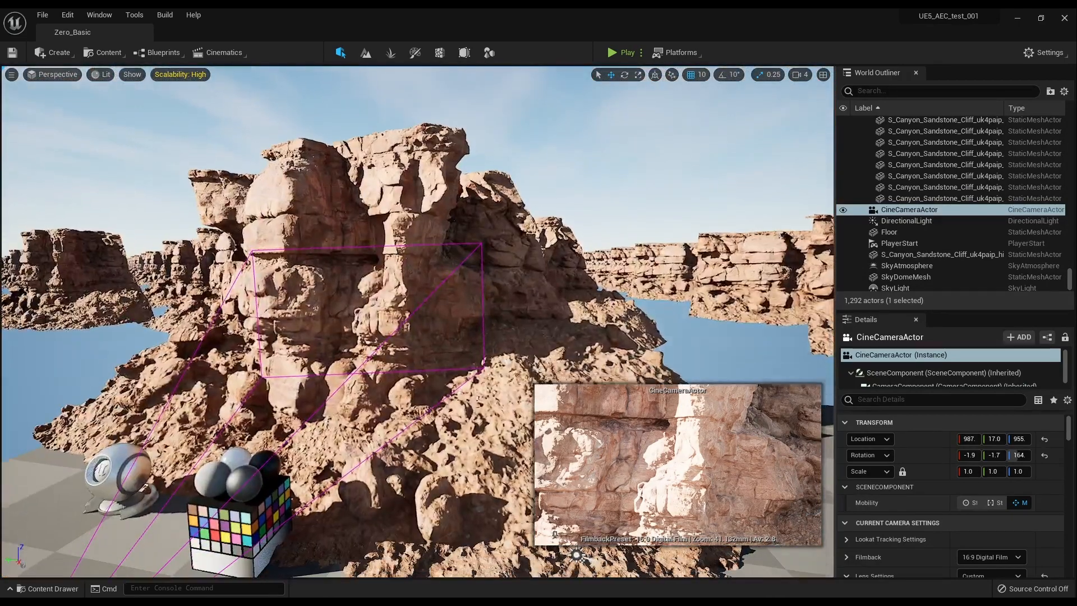
{"action": "left_click", "coordinate": [97, 75]}
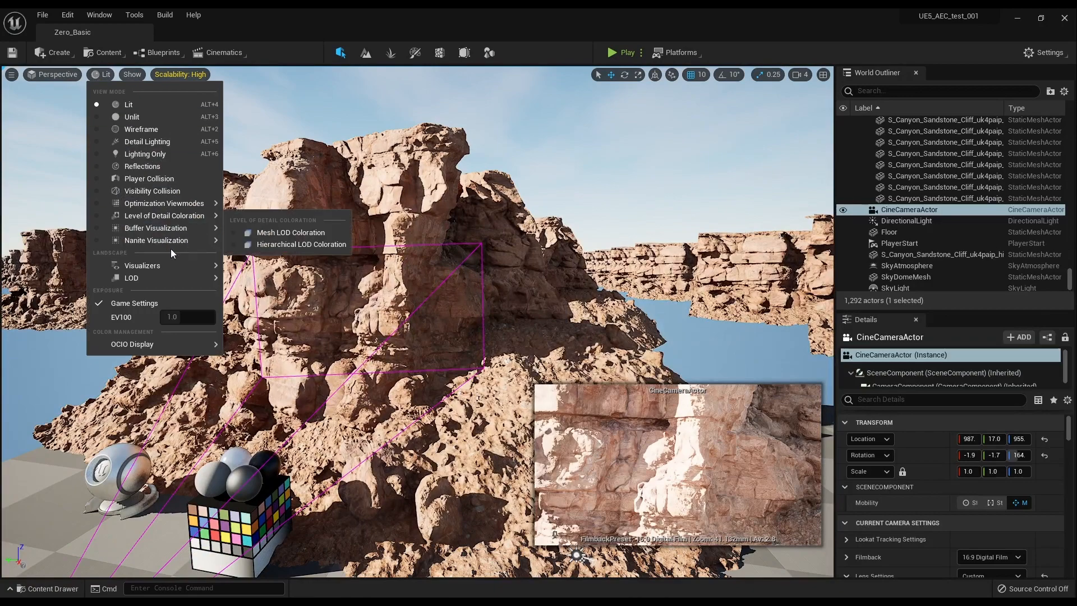
{"action": "left_click", "coordinate": [264, 285]}
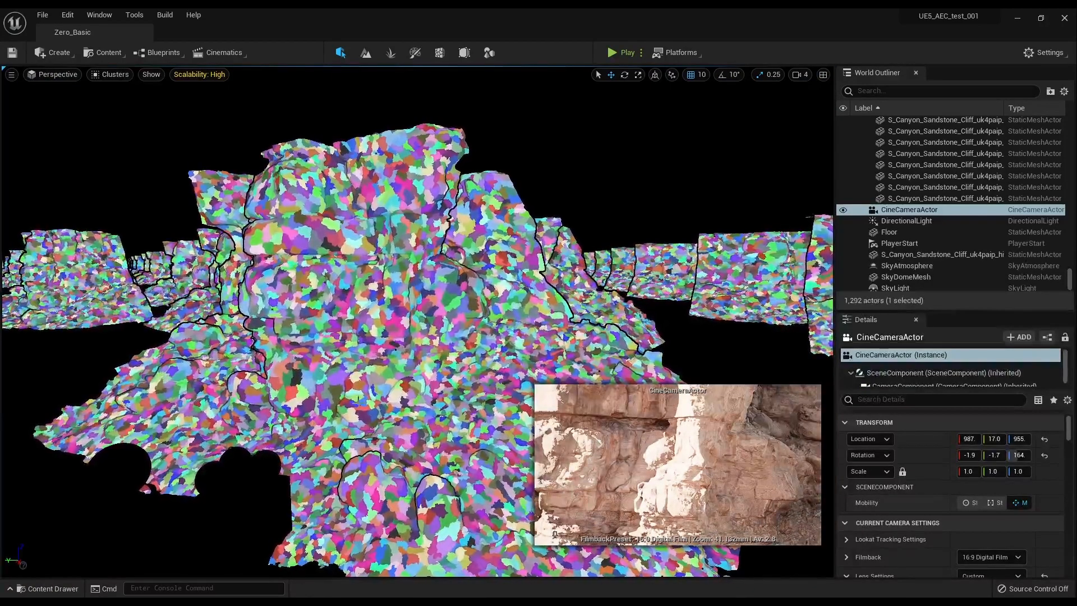
{"action": "right_click_drag", "start_coordinate": [418, 322], "coordinate": [505, 390]}
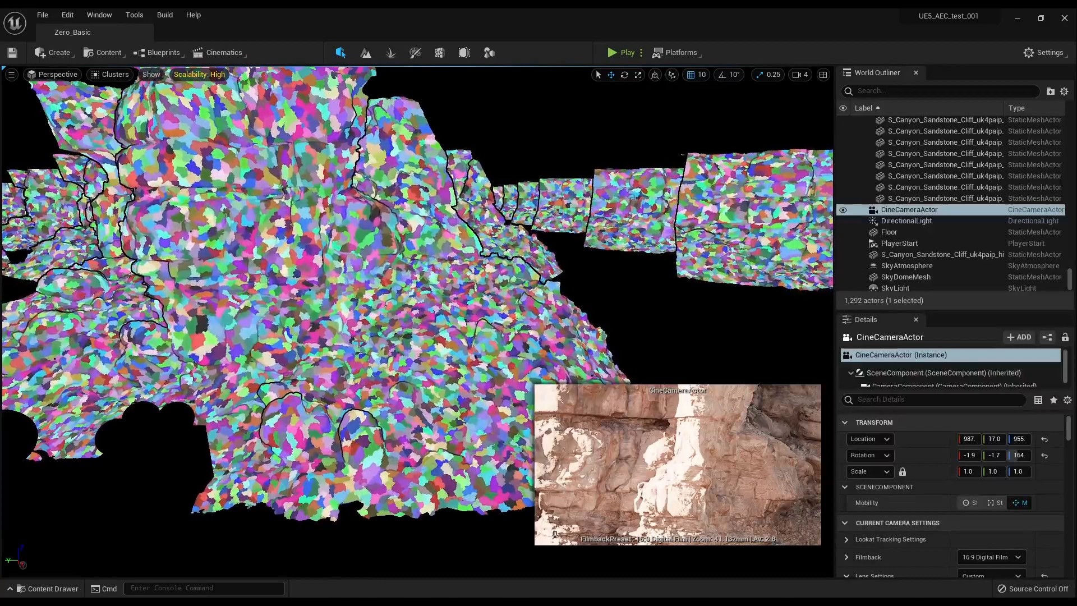
{"action": "left_click", "coordinate": [95, 76]}
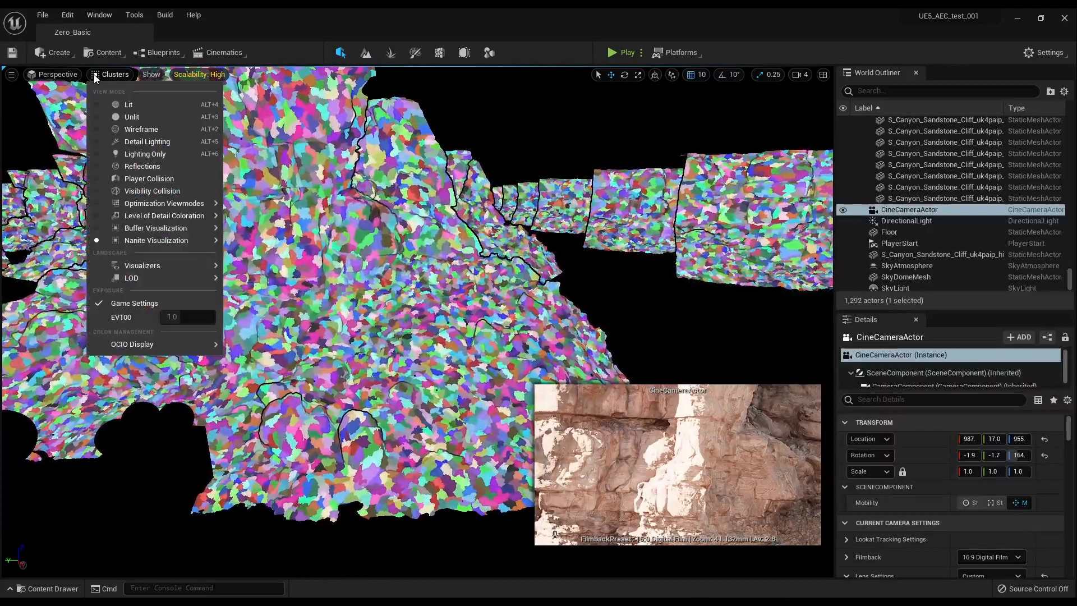
{"action": "left_click", "coordinate": [129, 104]}
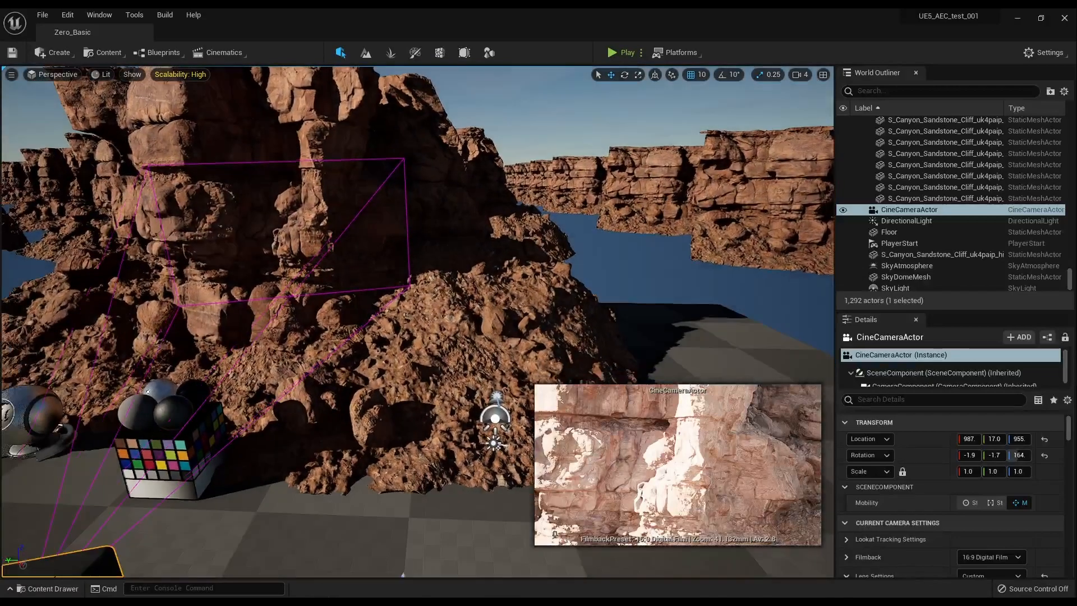
Shift the CineCameraActor sideways to the main cliff's edge so its preview also covers the cliff behind.
{"action": "key", "text": "s"}
{"action": "right_click_drag", "start_coordinate": [417, 321], "coordinate": [422, 297]}
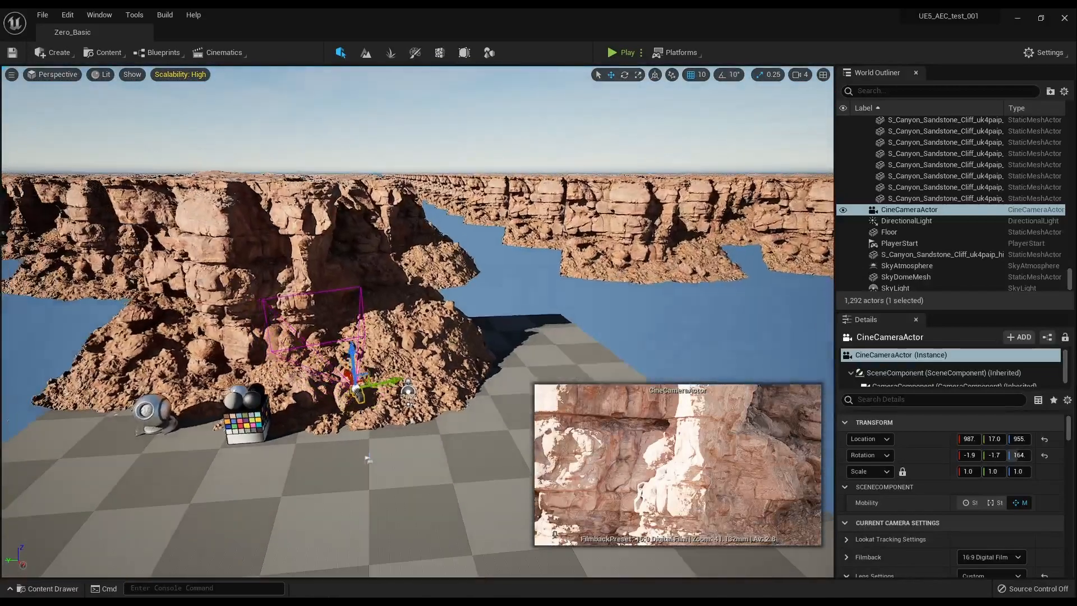
{"action": "right_click_drag", "start_coordinate": [271, 307], "coordinate": [257, 299]}
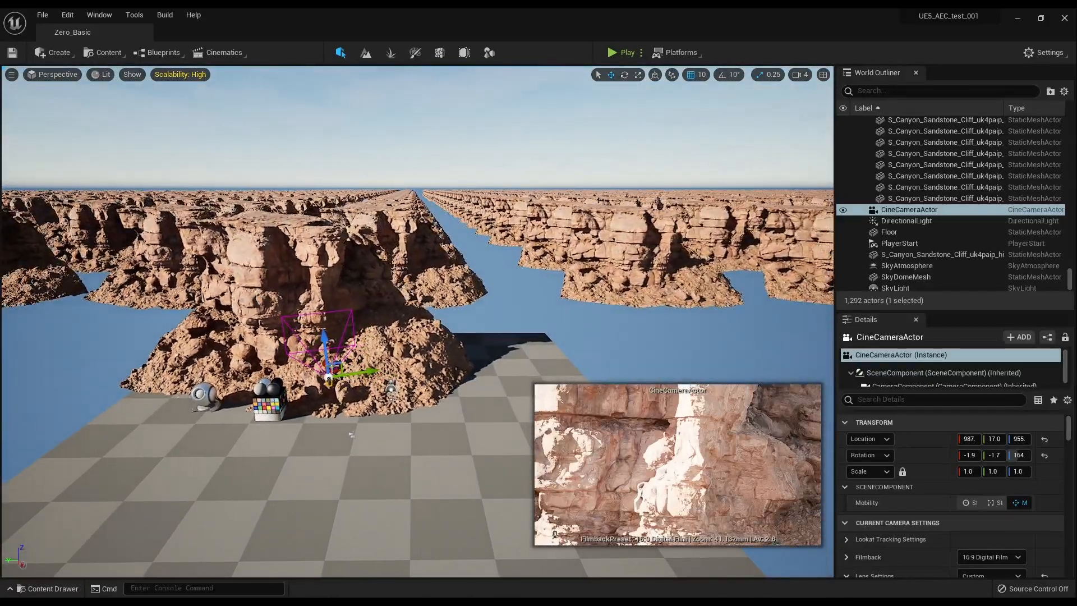
{"action": "mouse_move", "coordinate": [351, 434]}
{"action": "right_mouse_down"}
{"action": "mouse_move", "coordinate": [370, 432]}
{"action": "mouse_move", "coordinate": [357, 427]}
{"action": "right_mouse_up"}
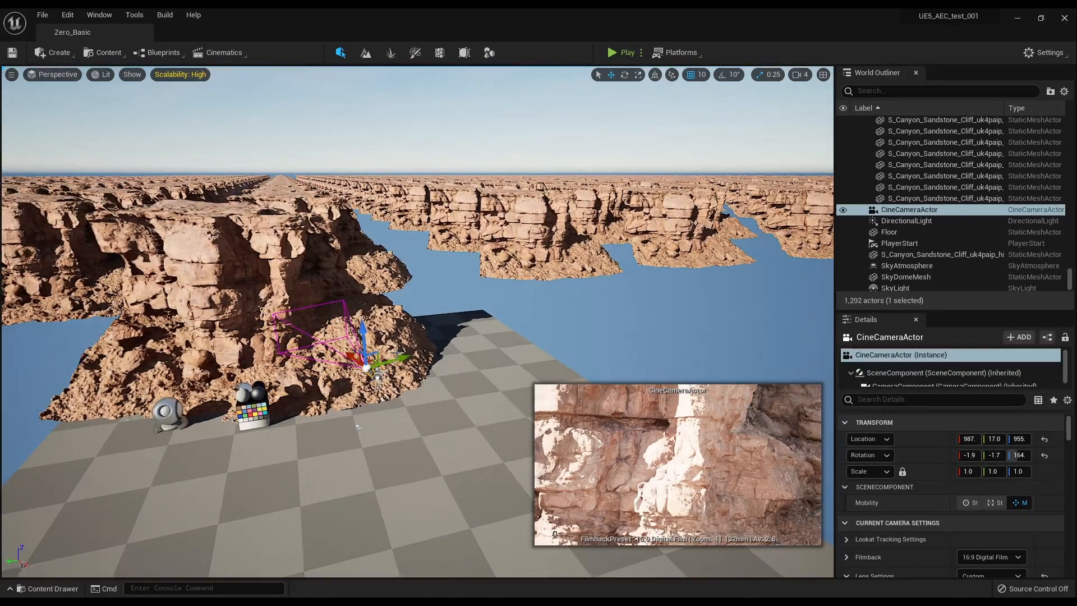
{"action": "left_click_drag", "start_coordinate": [400, 357], "coordinate": [514, 322]}
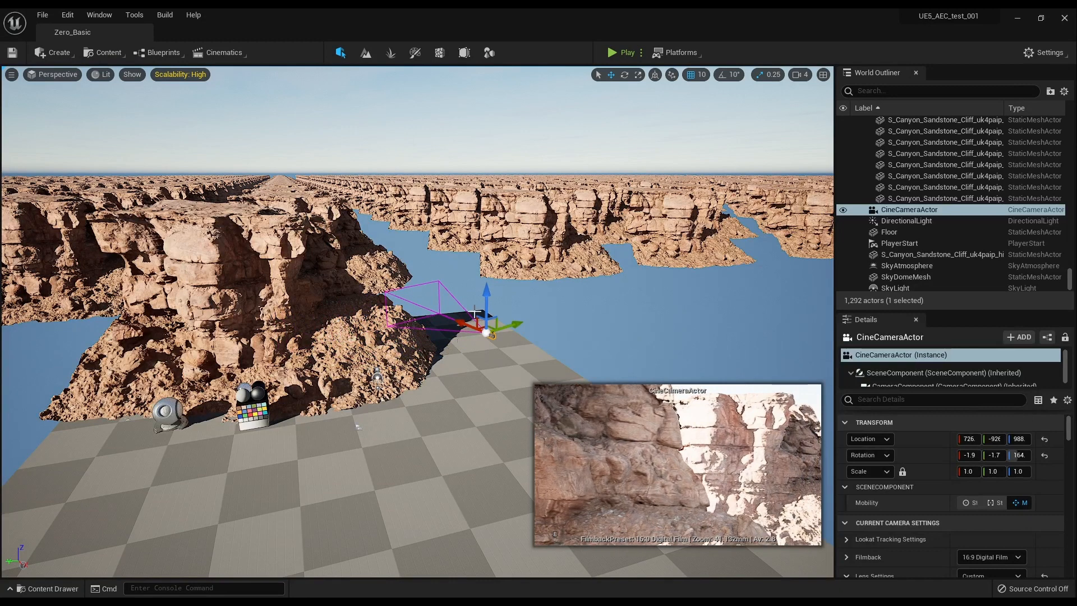
Select the rear cliff and the main cliff in turn to compare their outlines in the camera preview, and view the rear cliff from above.
{"action": "left_click", "coordinate": [379, 256]}
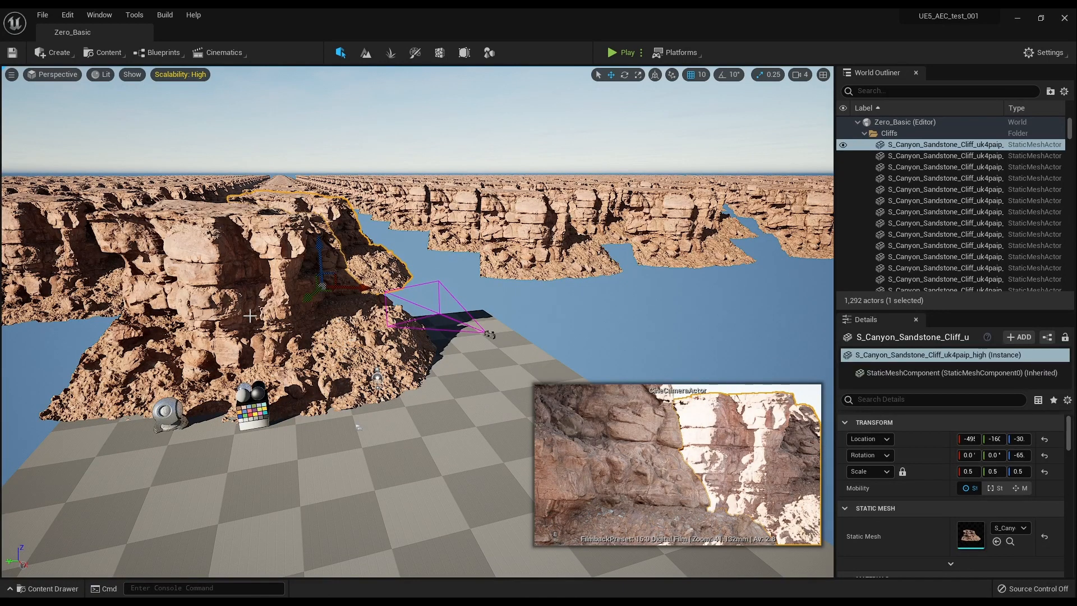
{"action": "left_click", "coordinate": [343, 339]}
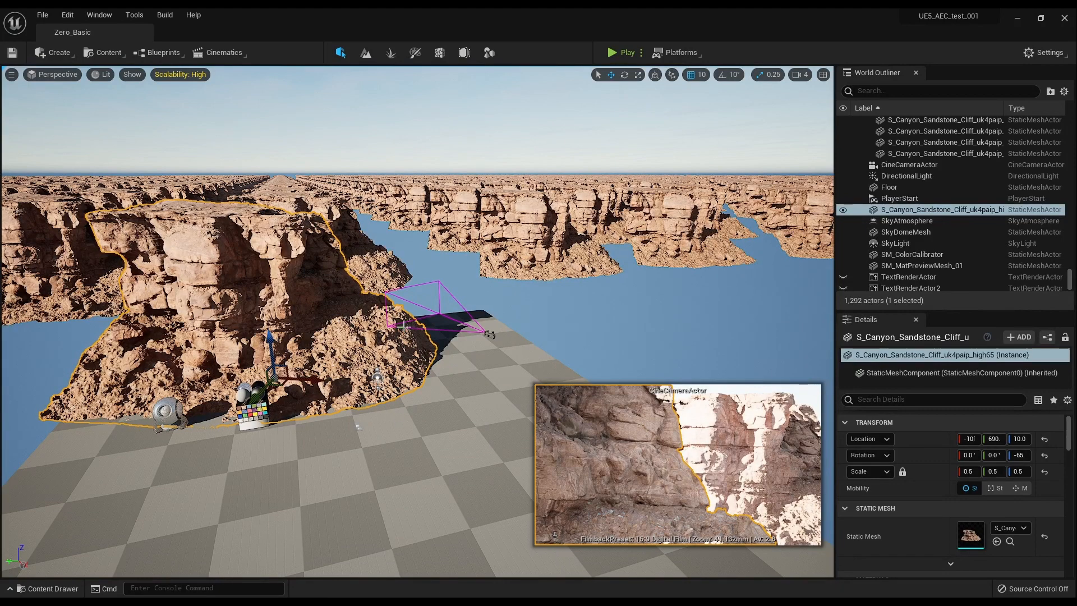
{"action": "left_click", "coordinate": [374, 263]}
{"action": "right_click_drag", "start_coordinate": [374, 264], "coordinate": [314, 476]}
{"action": "key", "text": "w"}
{"action": "key", "text": "e"}
{"action": "key", "text": "d"}
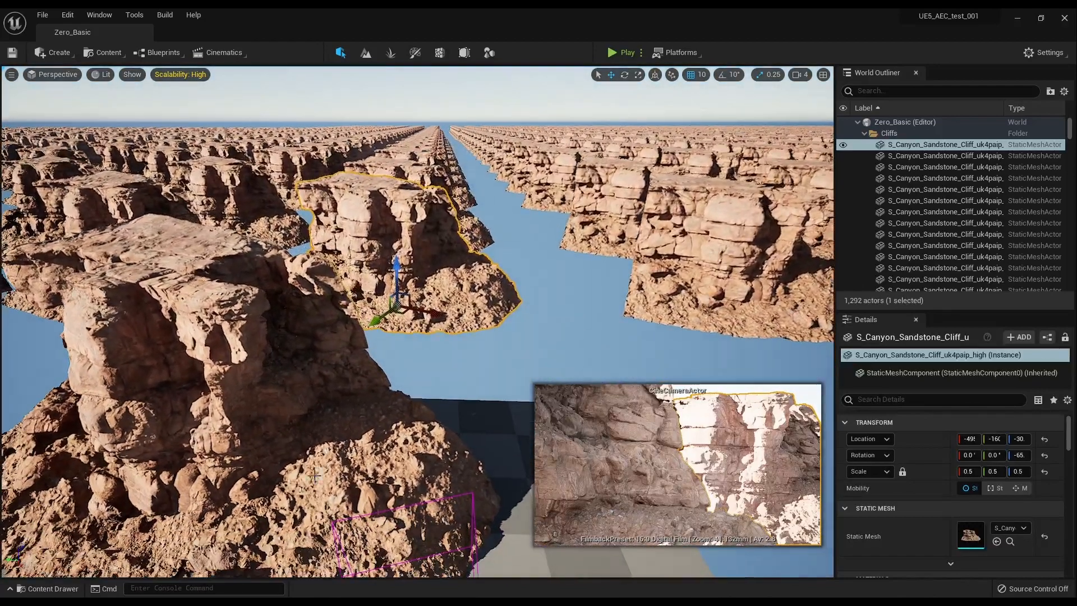
Switch to Chrome to review the view frustum culling diagram, and return to Unreal Editor.
{"action": "key", "text": "alt+Tab"}
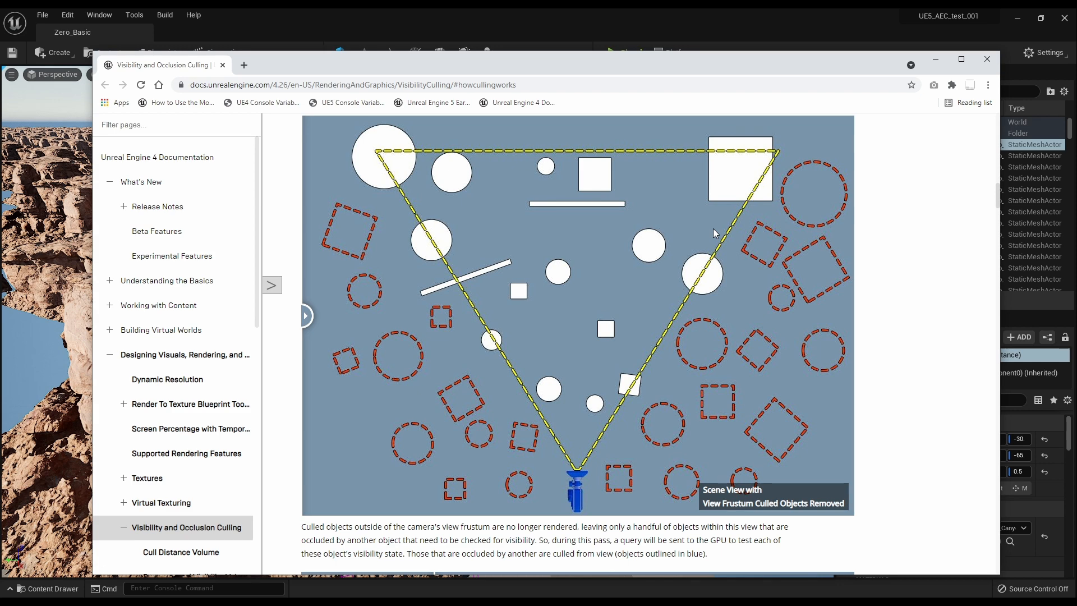
{"action": "left_click", "coordinate": [935, 60]}
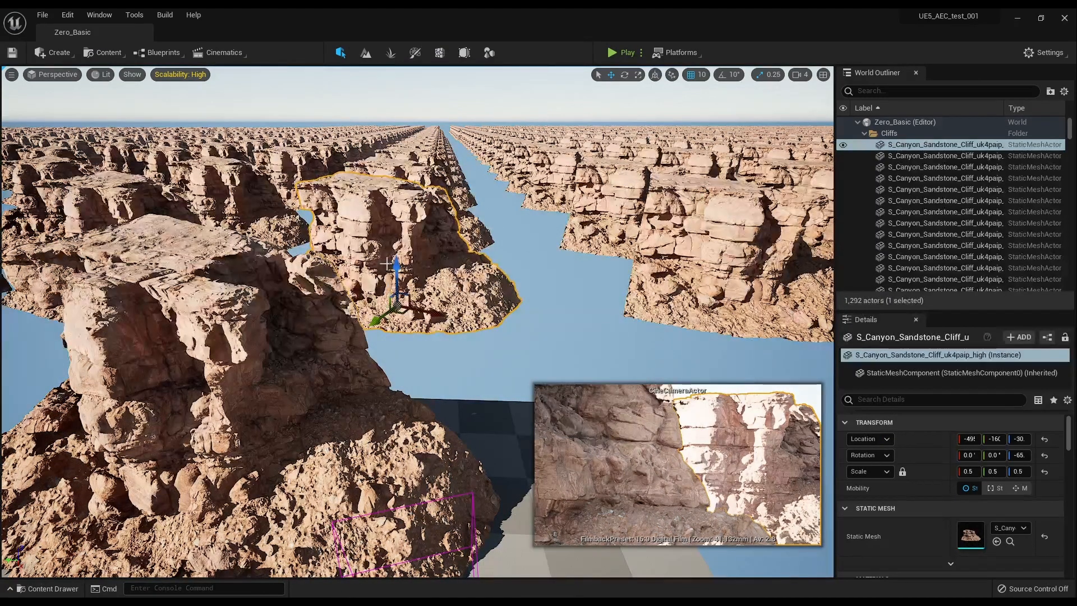
Select the main cliff and examine it together with the rows of cliffs behind it from above.
{"action": "right_click_drag", "start_coordinate": [387, 264], "coordinate": [350, 225]}
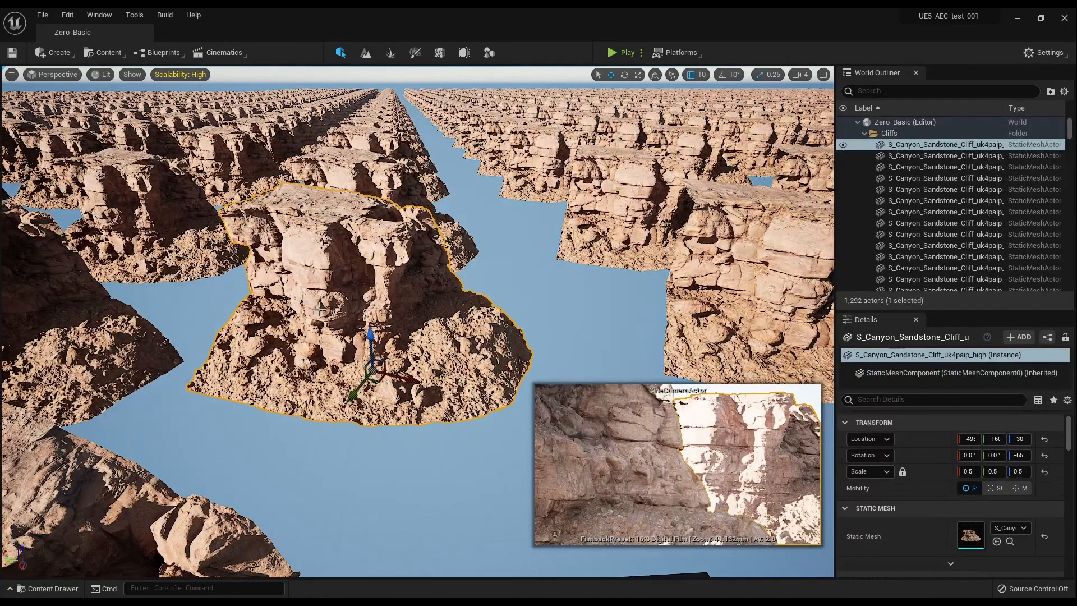
{"action": "mouse_move", "coordinate": [226, 385]}
{"action": "right_mouse_down"}
{"action": "mouse_move", "coordinate": [206, 427]}
{"action": "mouse_move", "coordinate": [226, 384]}
{"action": "right_mouse_up"}
{"action": "left_click", "coordinate": [226, 385]}
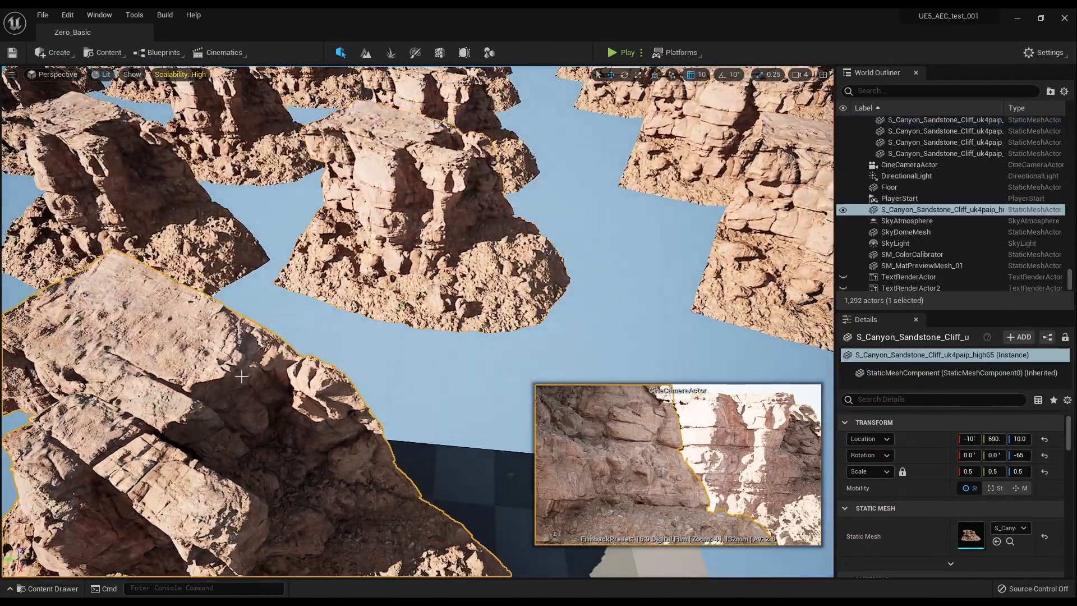
{"action": "right_click_drag", "start_coordinate": [405, 318], "coordinate": [405, 275]}
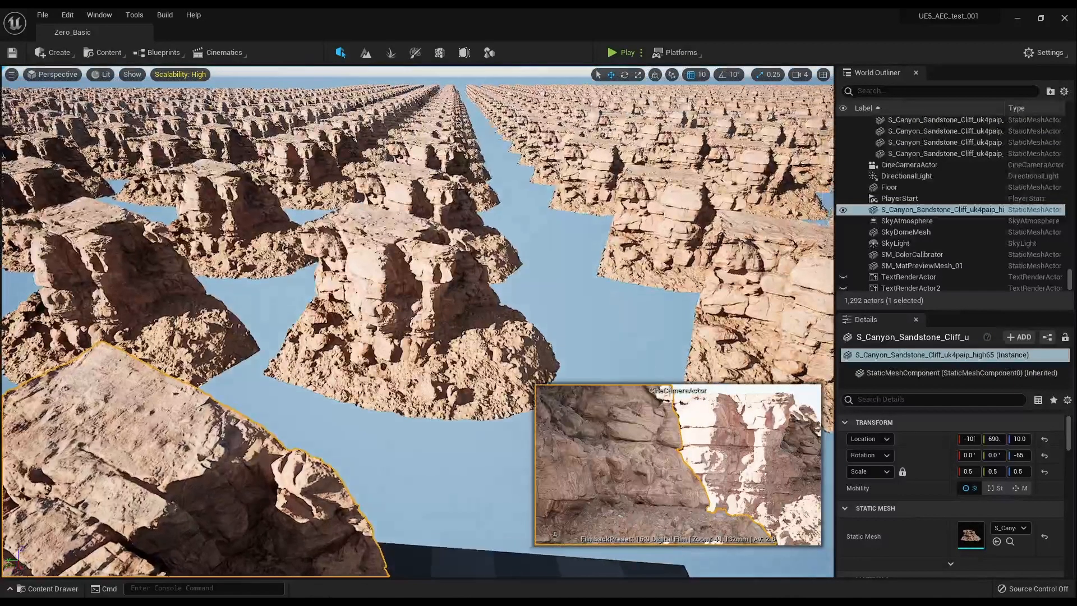
Select a cliff in the row behind and the main cliff in turn to compare them in the camera preview.
{"action": "mouse_move", "coordinate": [498, 429]}
{"action": "right_mouse_down"}
{"action": "mouse_move", "coordinate": [518, 432]}
{"action": "mouse_move", "coordinate": [560, 368]}
{"action": "mouse_move", "coordinate": [490, 435]}
{"action": "right_mouse_up"}
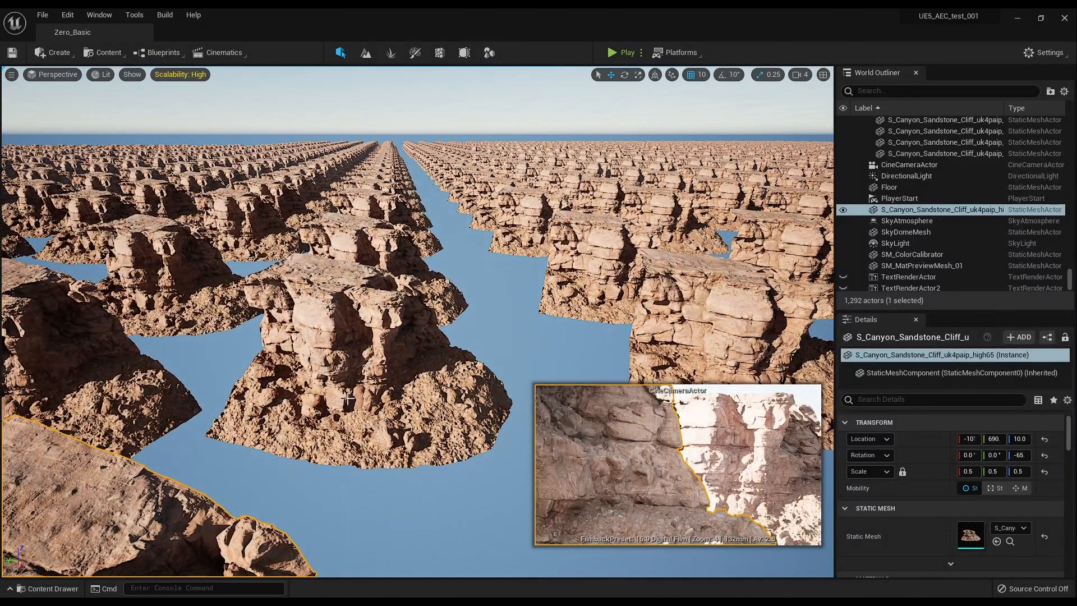
{"action": "right_click_drag", "start_coordinate": [688, 242], "coordinate": [621, 241]}
{"action": "left_click", "coordinate": [280, 314]}
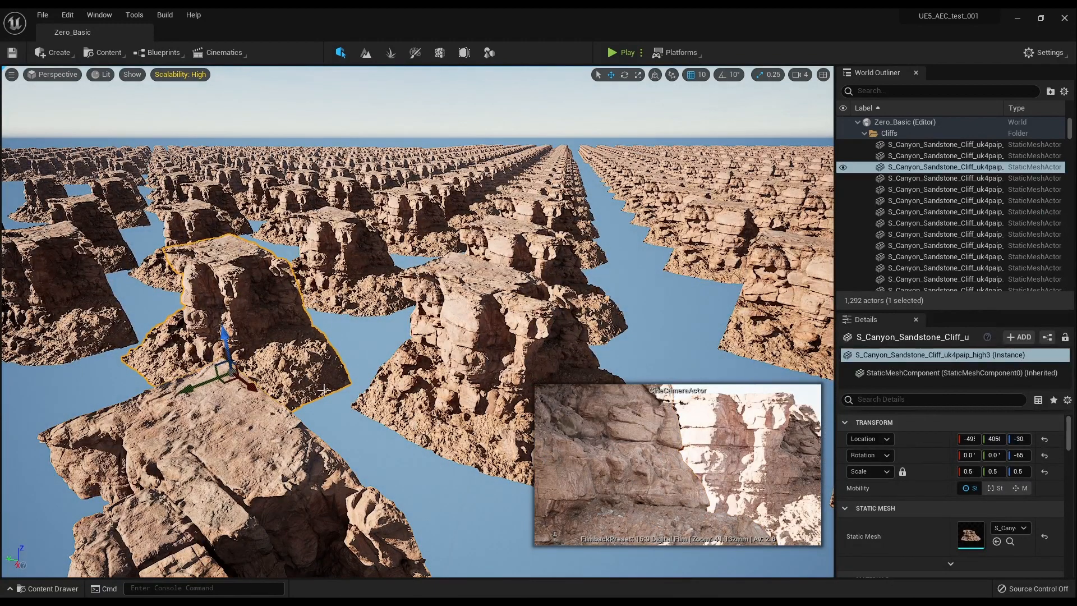
{"action": "left_click", "coordinate": [218, 471]}
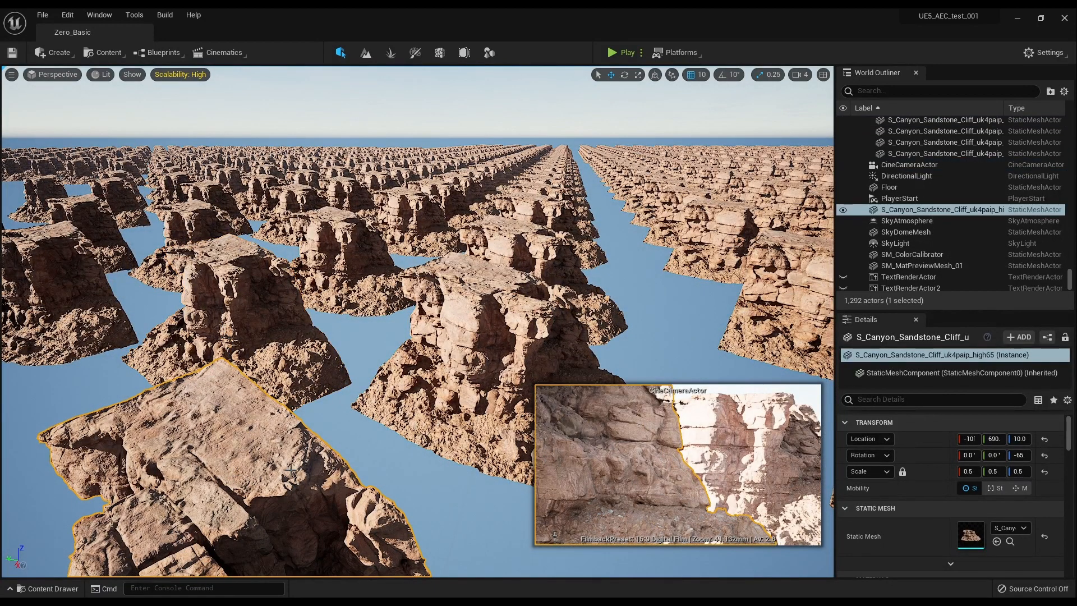
Shift the CineCameraActor sideways past the main cliff's edge so its preview shows only the cliffs behind.
{"action": "middle_click_drag", "start_coordinate": [465, 402], "coordinate": [418, 429]}
{"action": "middle_click_drag", "start_coordinate": [400, 549], "coordinate": [382, 496]}
{"action": "right_click_drag", "start_coordinate": [382, 496], "coordinate": [435, 456]}
{"action": "left_click", "coordinate": [434, 453]}
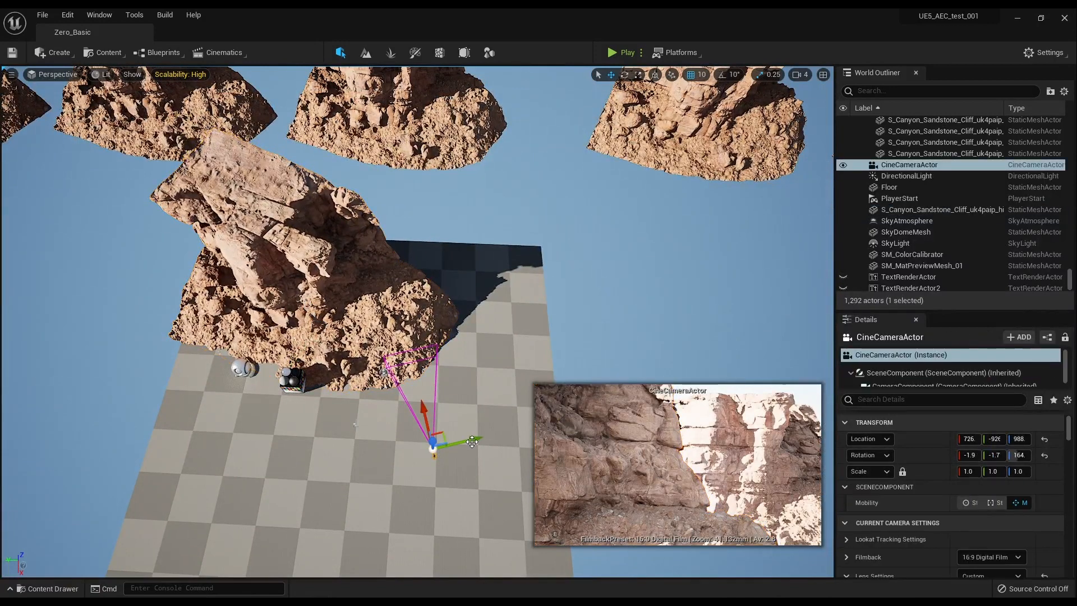
{"action": "left_click_drag", "start_coordinate": [471, 440], "coordinate": [532, 427]}
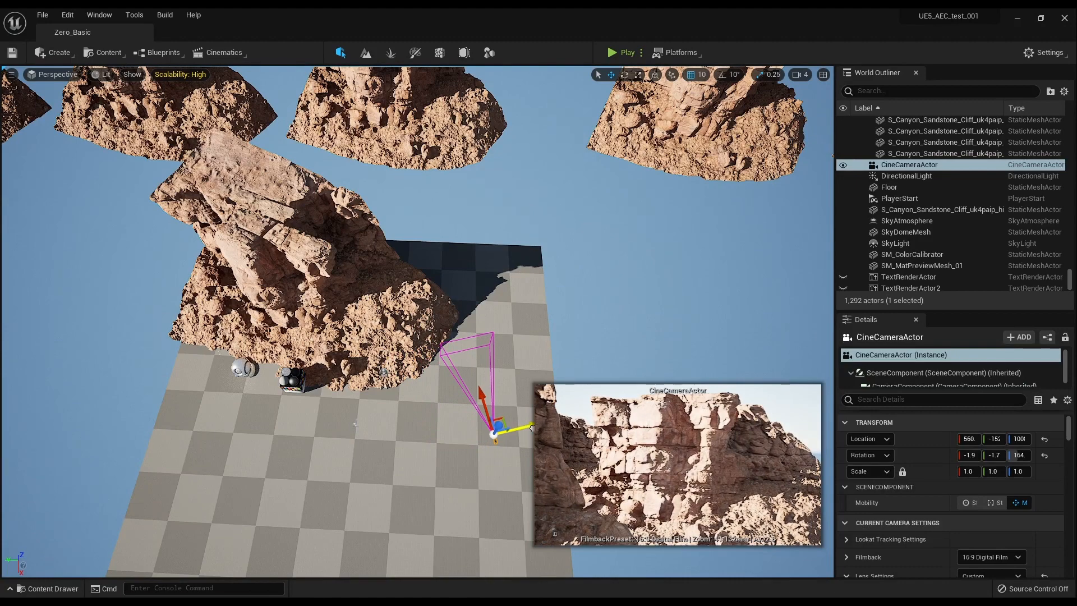
Select the cliffs in the rows behind the main cliff one after another to check their outlines in the camera preview.
{"action": "right_click_drag", "start_coordinate": [424, 211], "coordinate": [481, 261]}
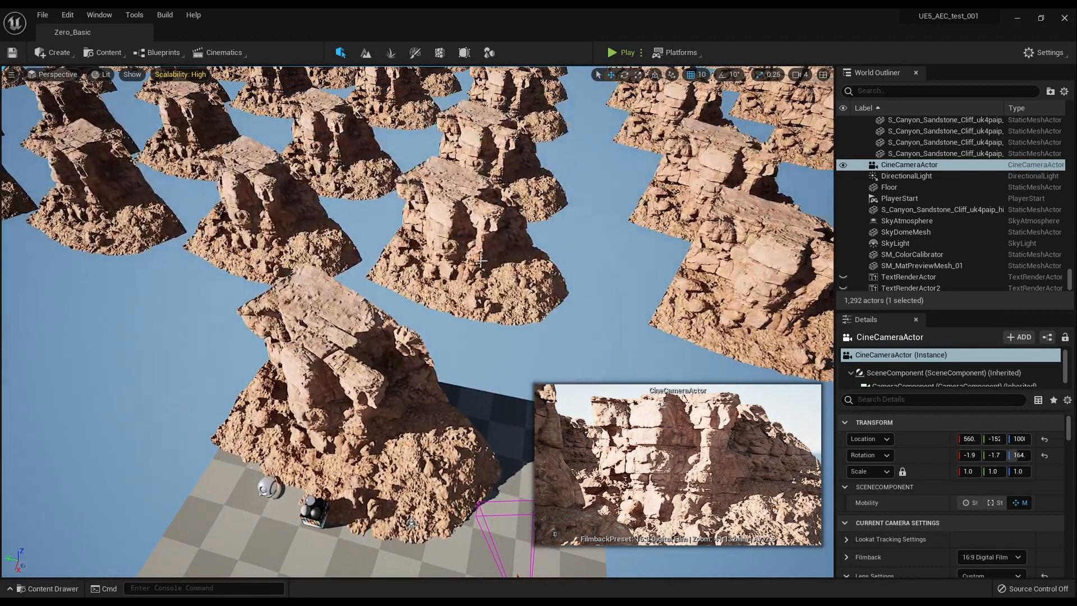
{"action": "left_click", "coordinate": [481, 261]}
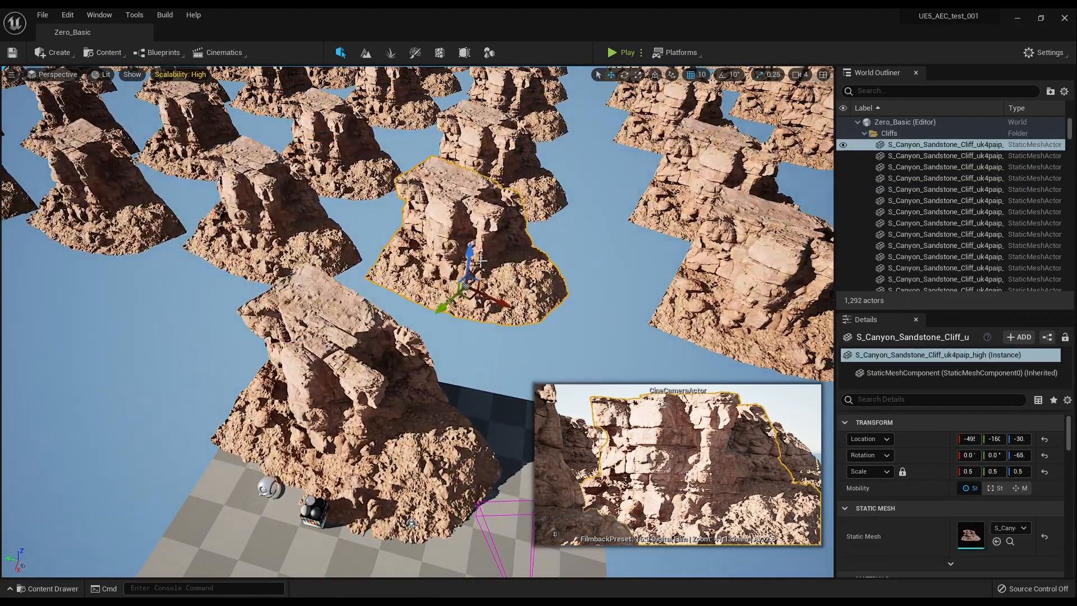
{"action": "left_click", "coordinate": [307, 208]}
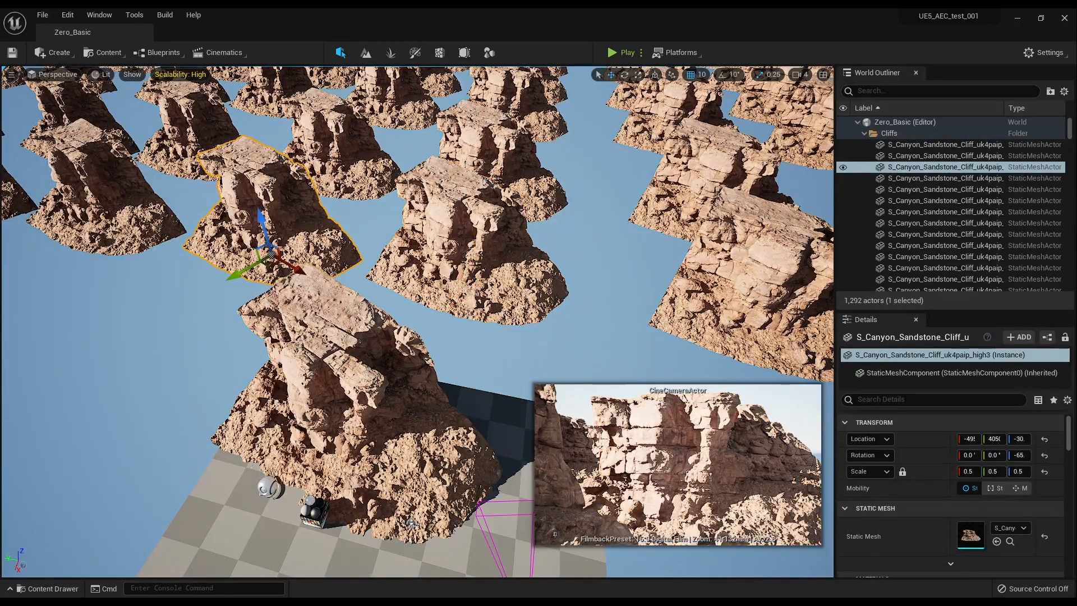
{"action": "left_click", "coordinate": [359, 160]}
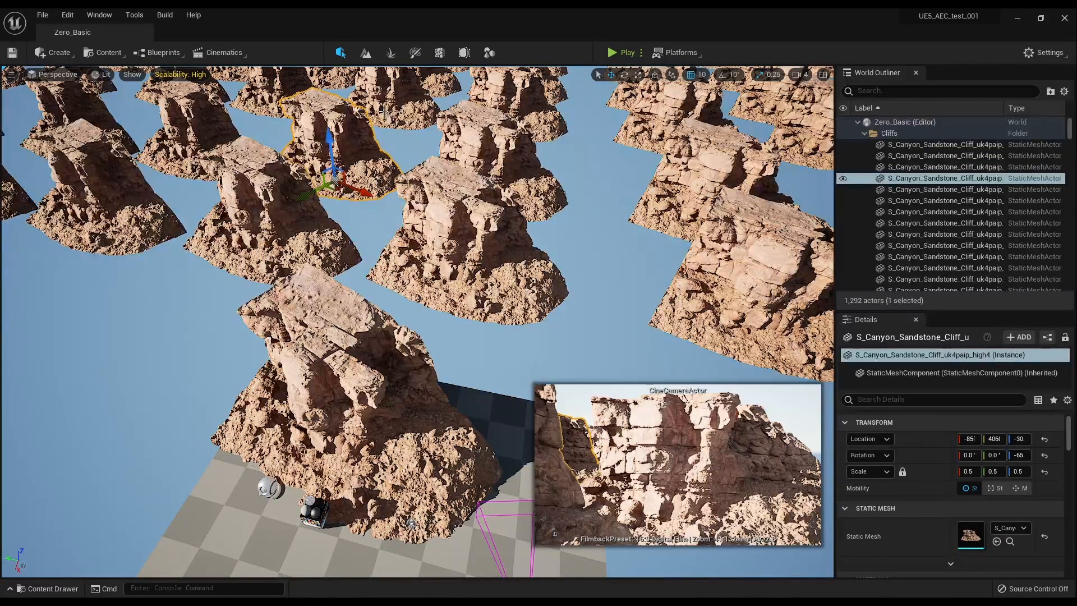
{"action": "left_click", "coordinate": [387, 106]}
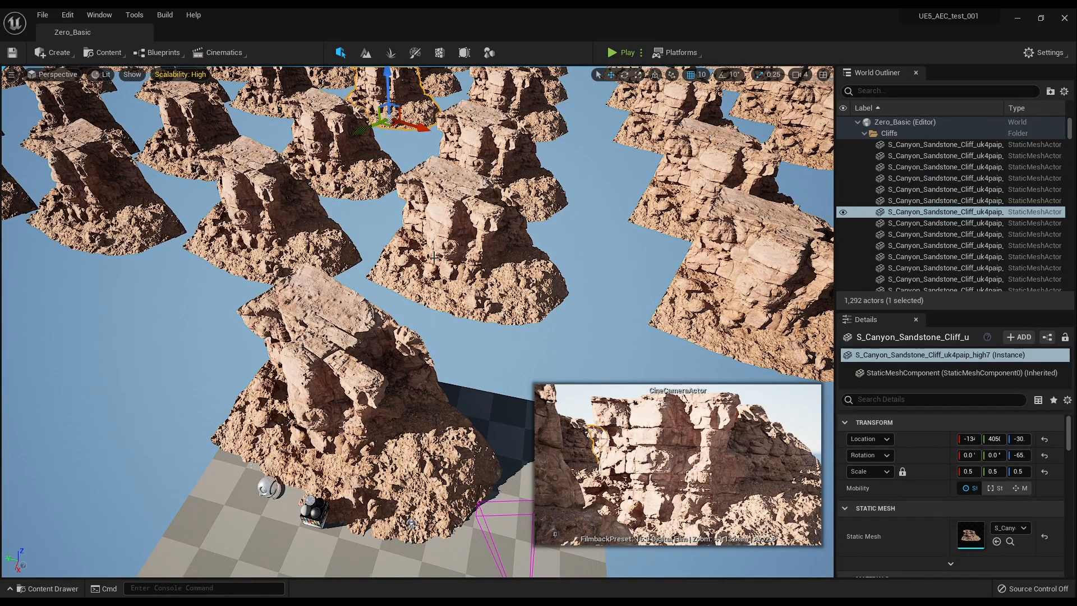
Survey the rows of cliffs from above and fly in close to the top of the main cliff.
{"action": "right_click_drag", "start_coordinate": [417, 340], "coordinate": [417, 132]}
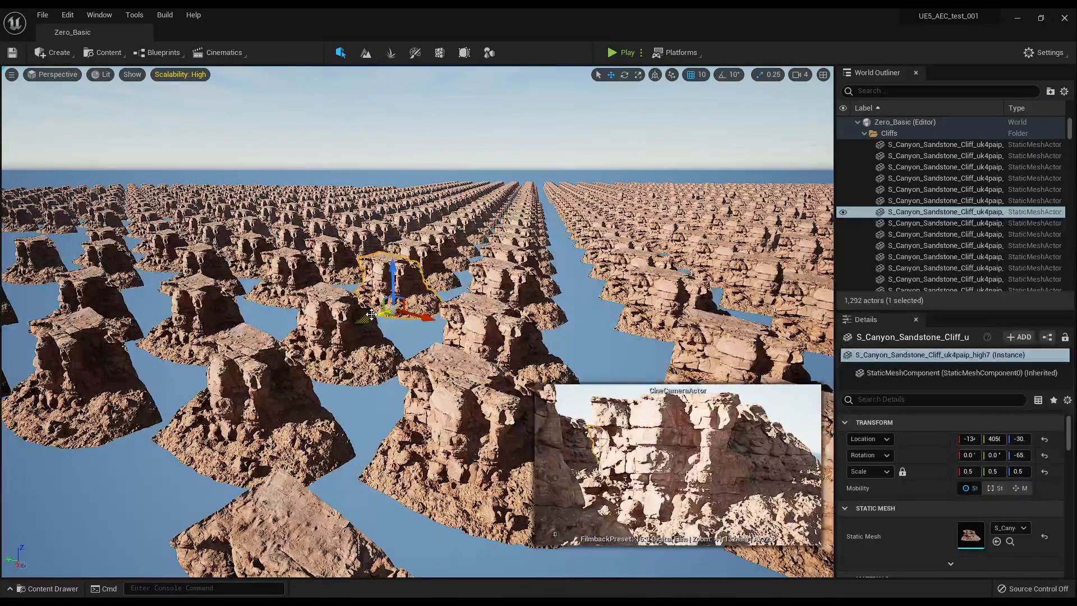
{"action": "right_click_drag", "start_coordinate": [384, 374], "coordinate": [421, 488]}
{"action": "key", "text": "w"}
{"action": "key", "text": "w"}
{"action": "key", "text": "a"}
{"action": "key", "text": "a"}
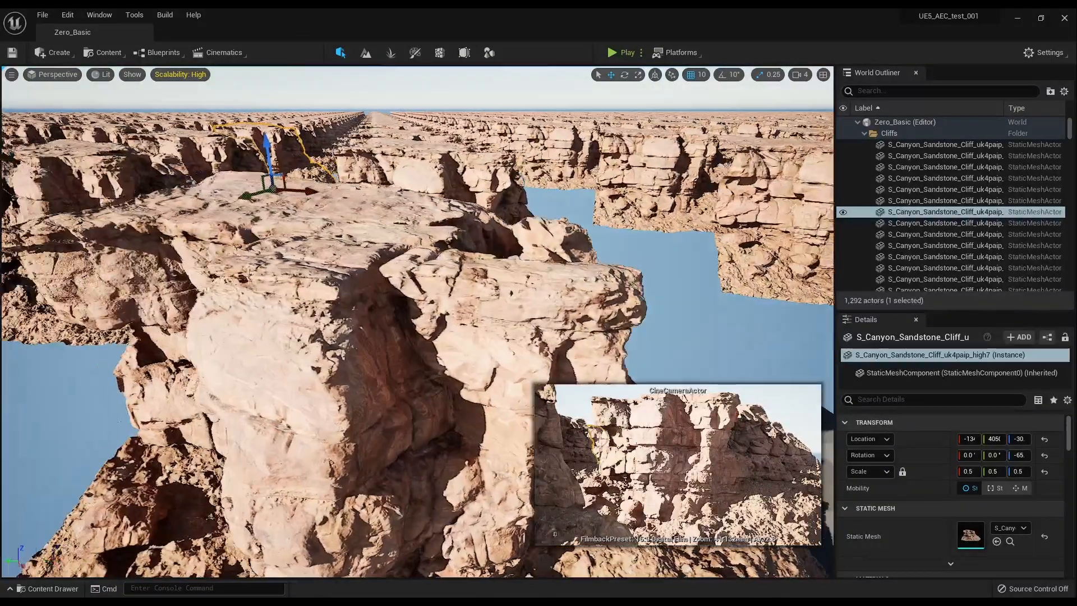
{"action": "key", "text": "a"}
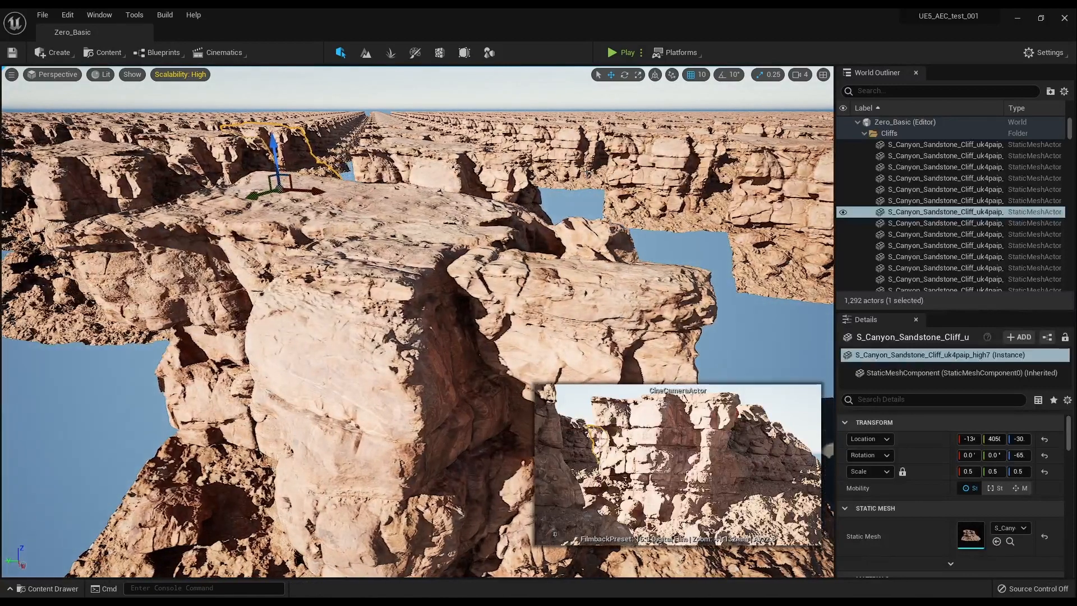
Lower the viewport camera speed to 1 for a slow close-up of the main cliff, and restore it to 4.
{"action": "left_click", "coordinate": [801, 76]}
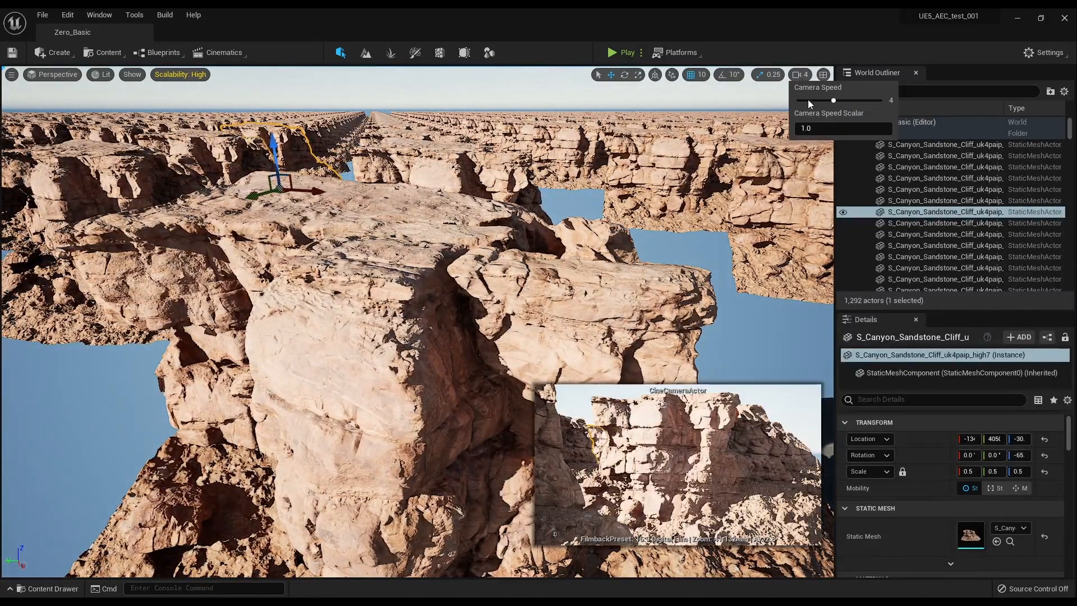
{"action": "right_click_drag", "start_coordinate": [393, 295], "coordinate": [411, 309]}
{"action": "key", "text": "d"}
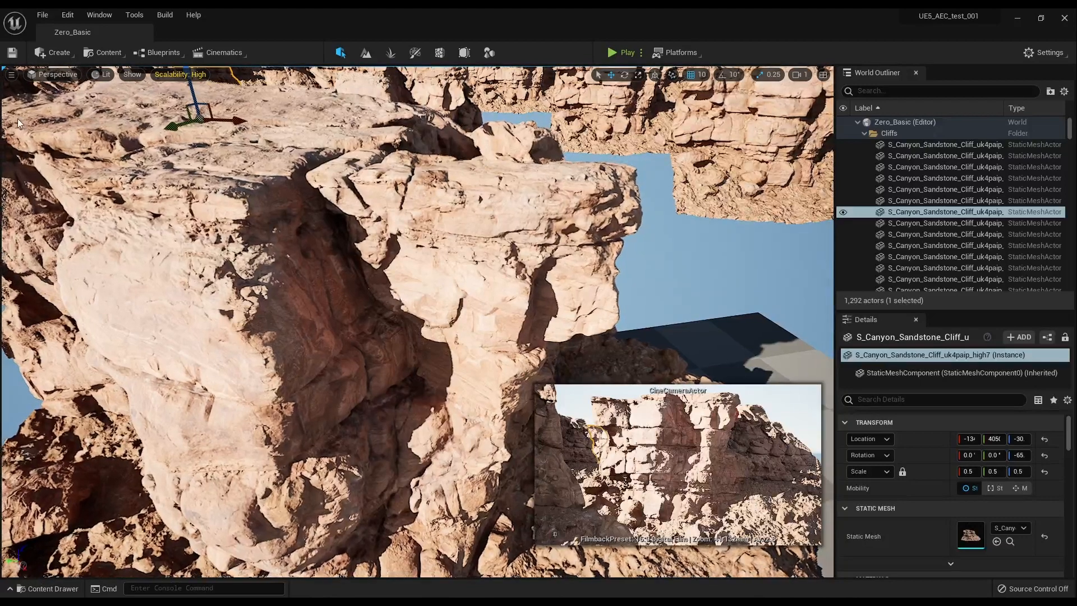
{"action": "left_click", "coordinate": [799, 75]}
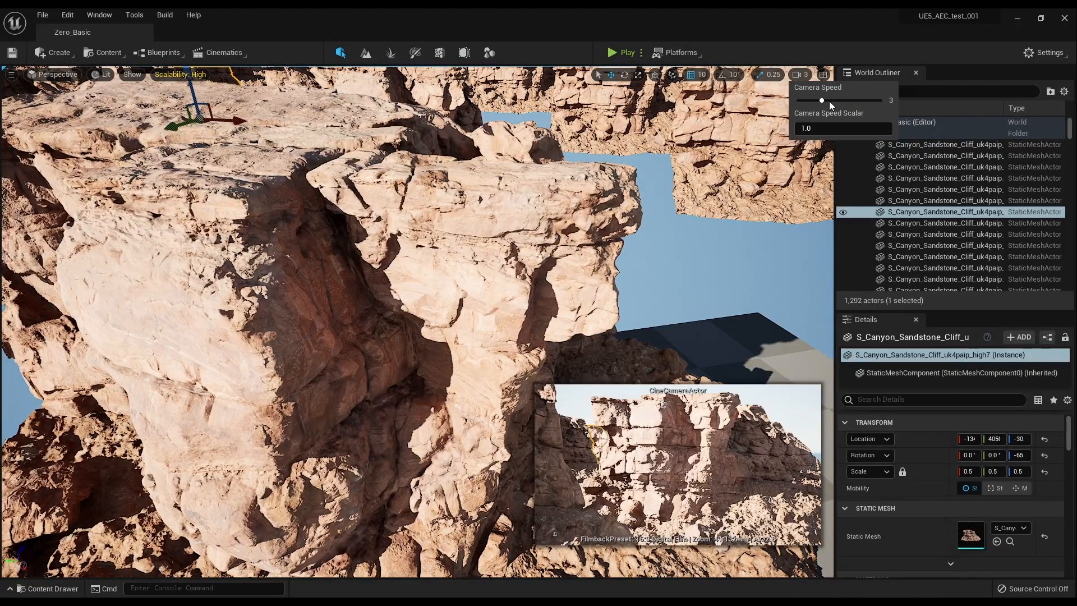
Show the Nanite Clusters visualization and examine the cluster sizes on the main cliff and the rows behind it.
{"action": "left_click", "coordinate": [102, 75]}
{"action": "mouse_move", "coordinate": [185, 240]}
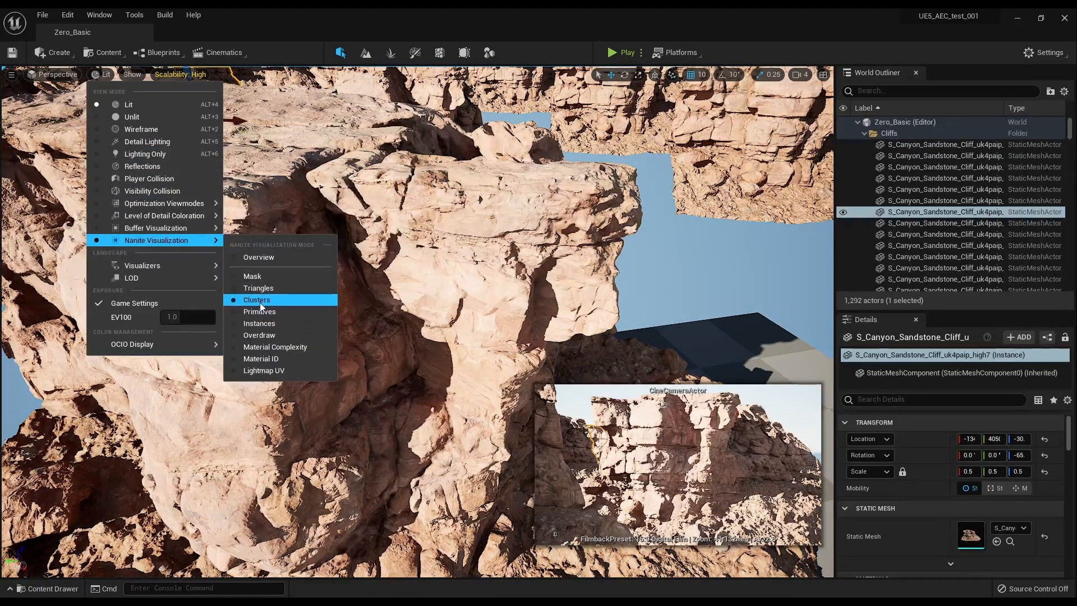
{"action": "left_click", "coordinate": [260, 300]}
{"action": "right_click_drag", "start_coordinate": [260, 301], "coordinate": [260, 301]}
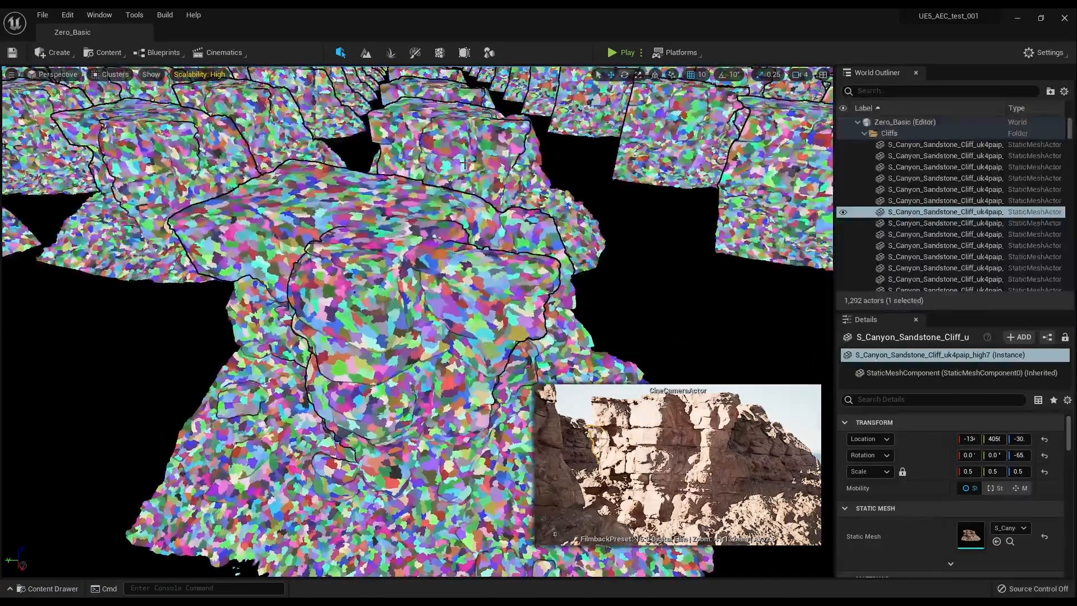
{"action": "right_click", "coordinate": [420, 168]}
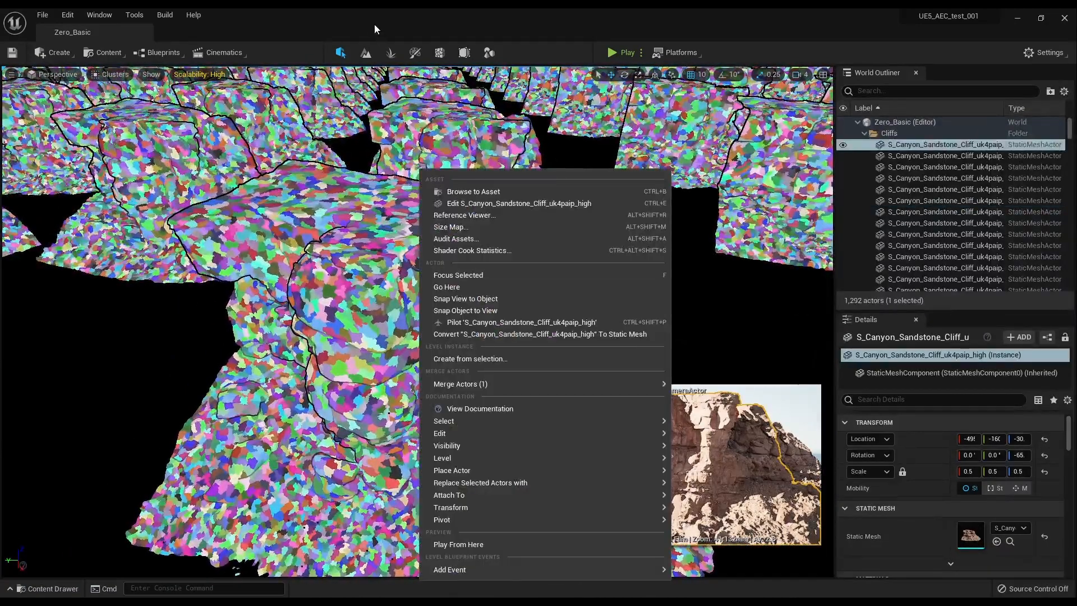
{"action": "left_click", "coordinate": [374, 29]}
{"action": "right_click_drag", "start_coordinate": [309, 348], "coordinate": [309, 347]}
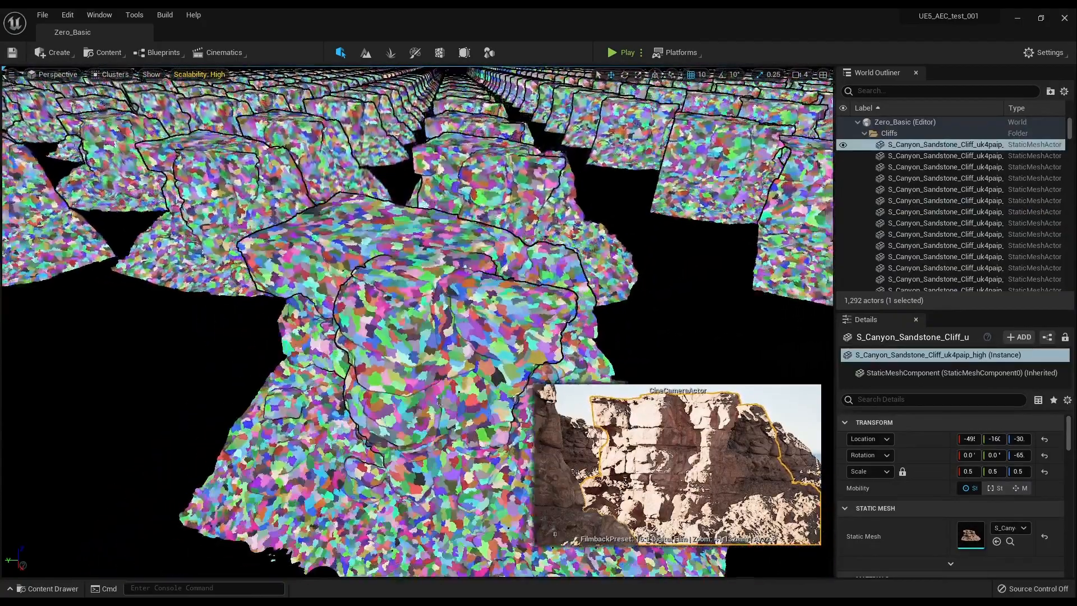
{"action": "right_click_drag", "start_coordinate": [208, 120], "coordinate": [208, 120]}
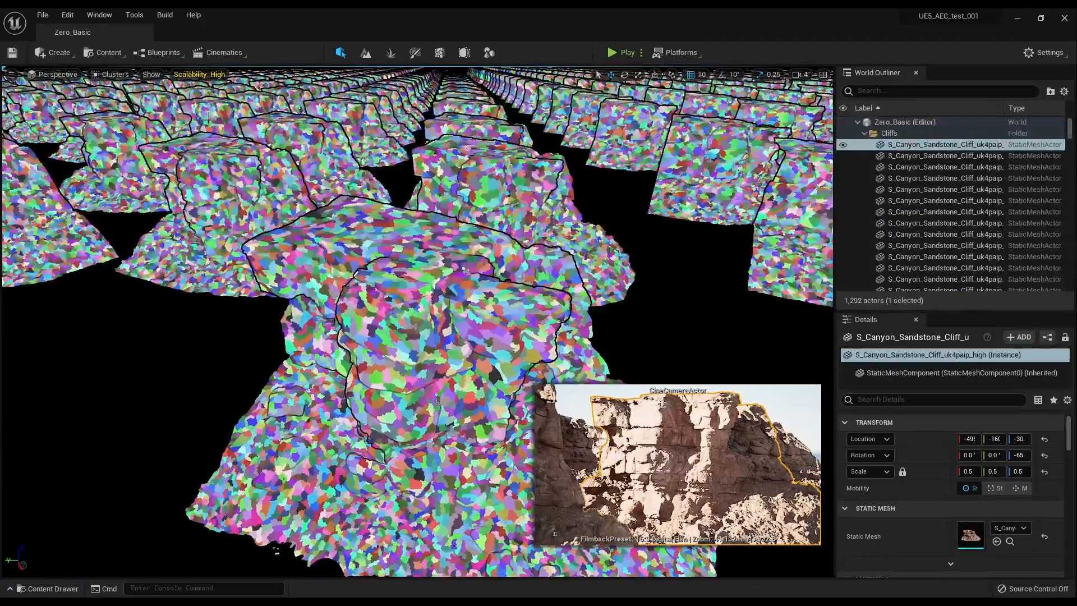
Return the viewport to the Lit view mode and look over the main cliff.
{"action": "left_click", "coordinate": [106, 75]}
{"action": "left_click", "coordinate": [119, 105]}
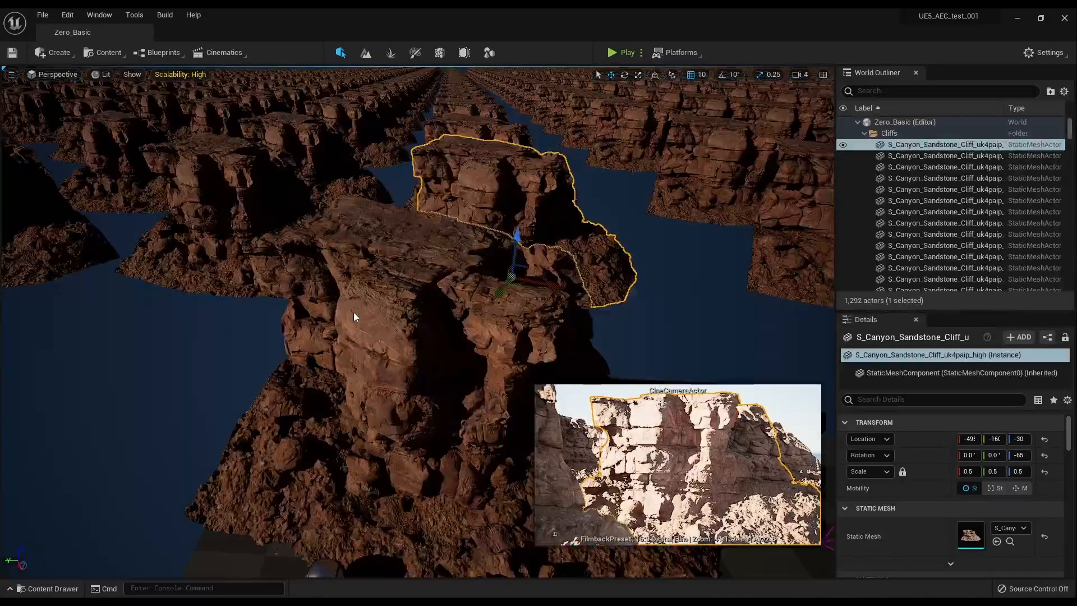
{"action": "right_click_drag", "start_coordinate": [354, 318], "coordinate": [364, 318]}
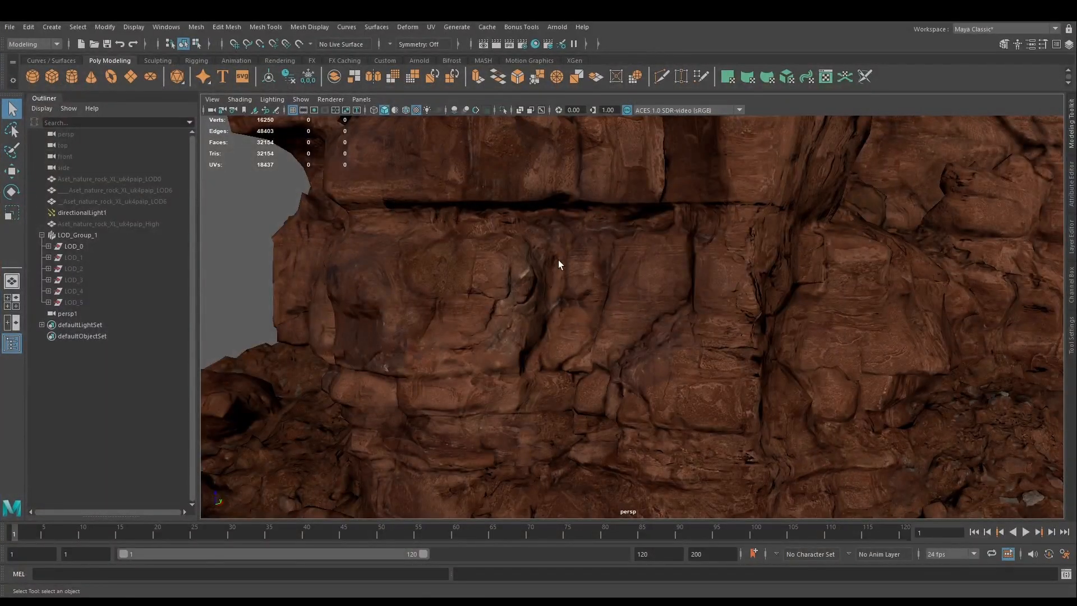
Switch to Maya, light the cliff with all scene lights, and move away from it until LOD_5 is displayed.
{"action": "left_click", "coordinate": [272, 99]}
{"action": "left_click", "coordinate": [306, 130]}
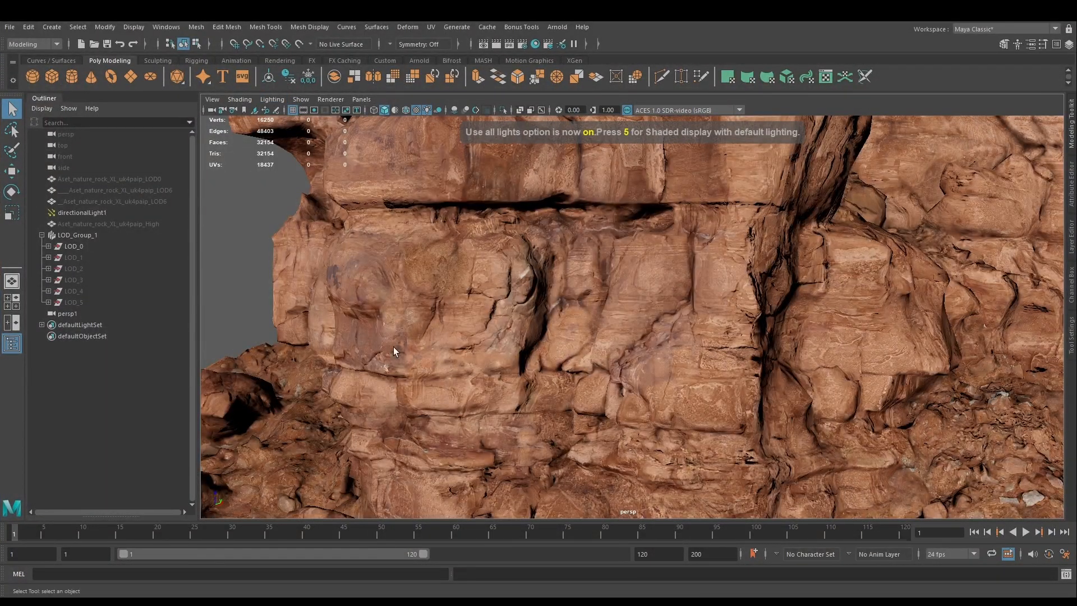
{"action": "right_click_drag", "start_coordinate": [701, 359], "coordinate": [638, 246], "text": "alt"}
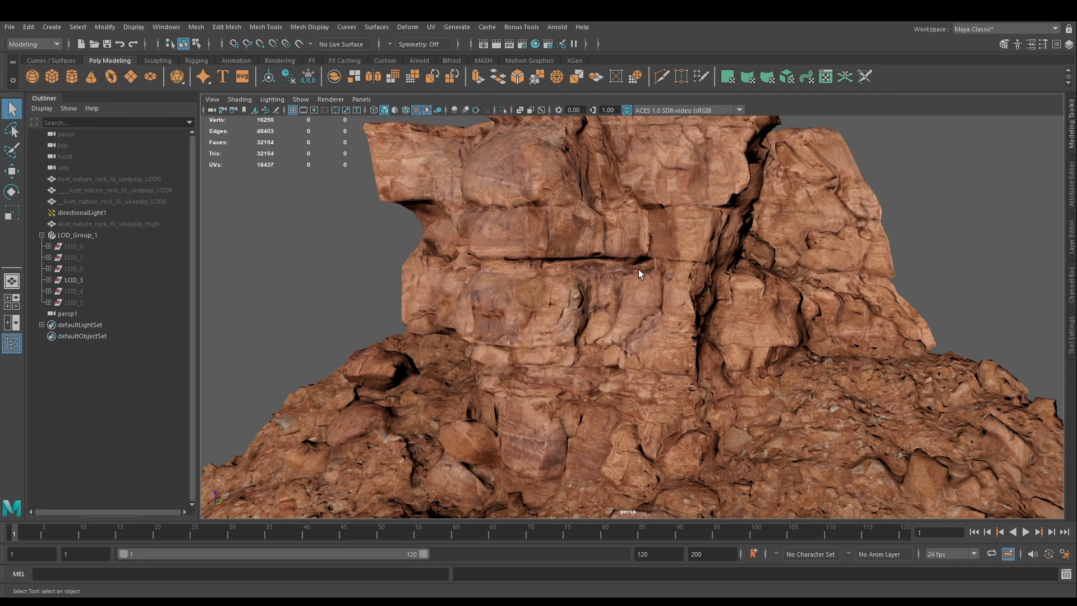
{"action": "right_click_drag", "start_coordinate": [638, 274], "coordinate": [673, 192], "text": "alt"}
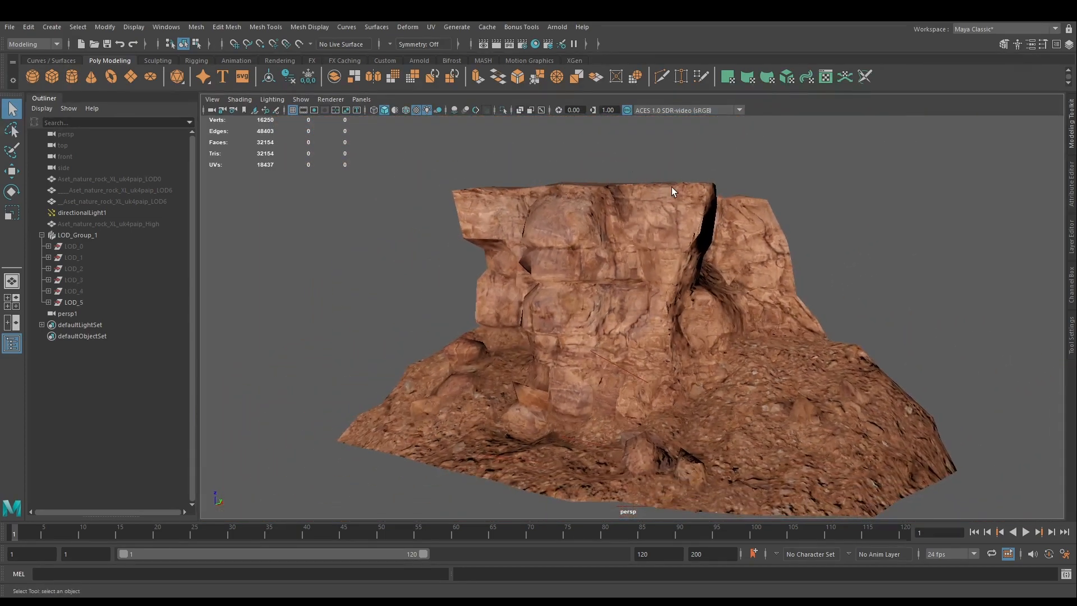
Select the LOD_5 cliff mesh and move closer to compare its wireframe density up to LOD_0, and clear the selection.
{"action": "left_click", "coordinate": [770, 442]}
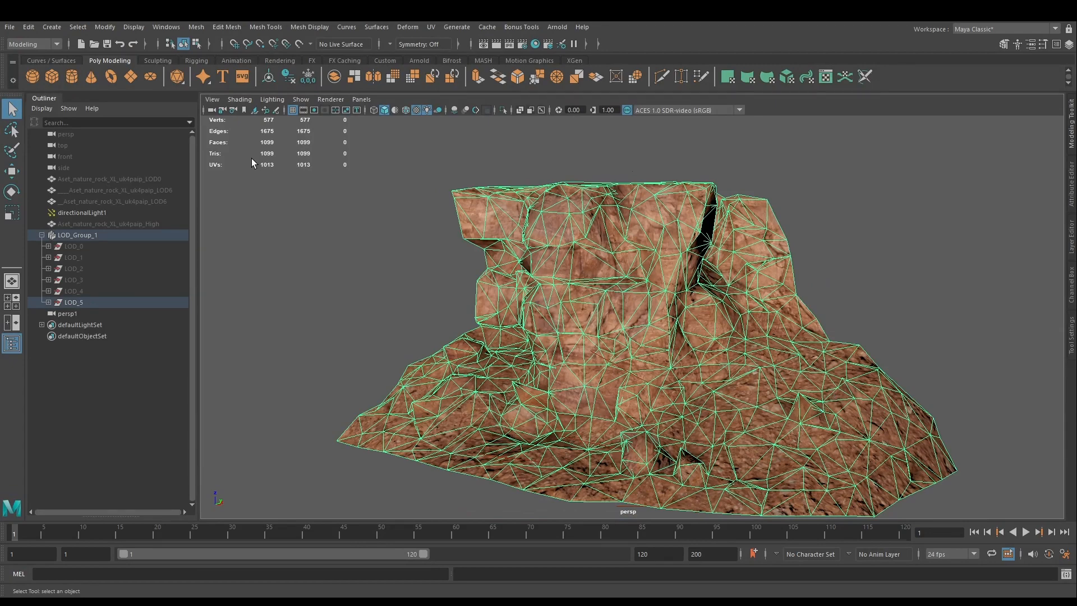
{"action": "scroll", "coordinate": [676, 283], "scroll_direction": "up", "scroll_amount": 6}
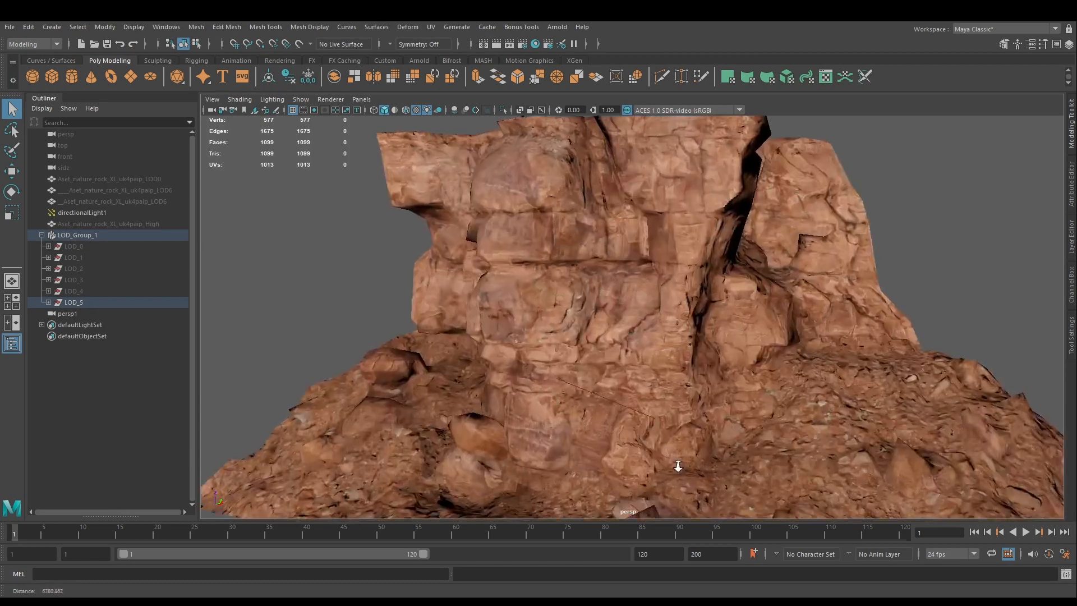
{"action": "scroll", "coordinate": [667, 247], "scroll_direction": "up", "scroll_amount": 6}
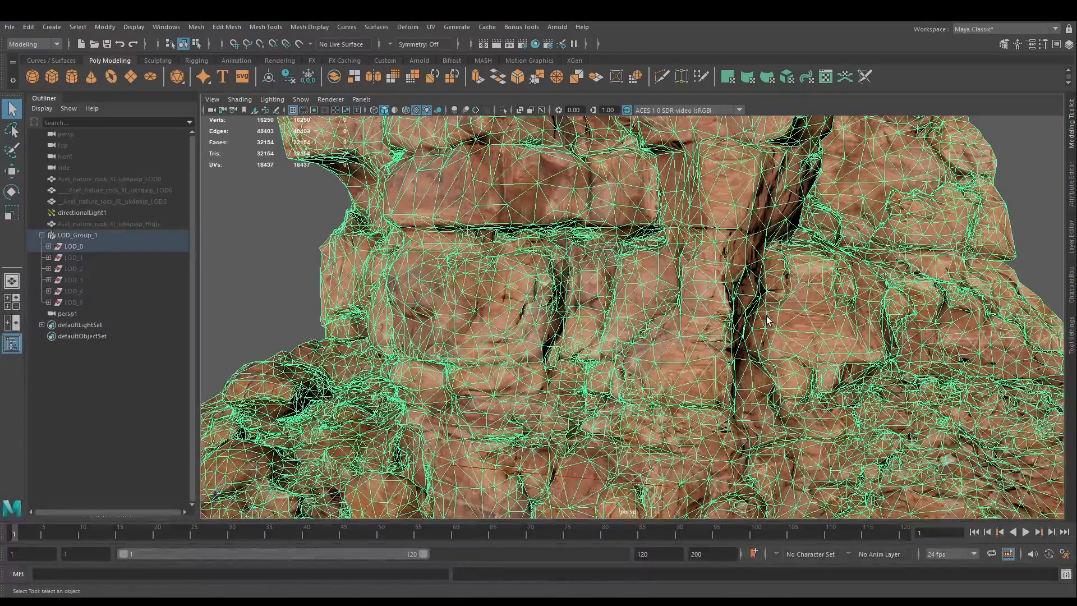
{"action": "left_click", "coordinate": [1037, 204]}
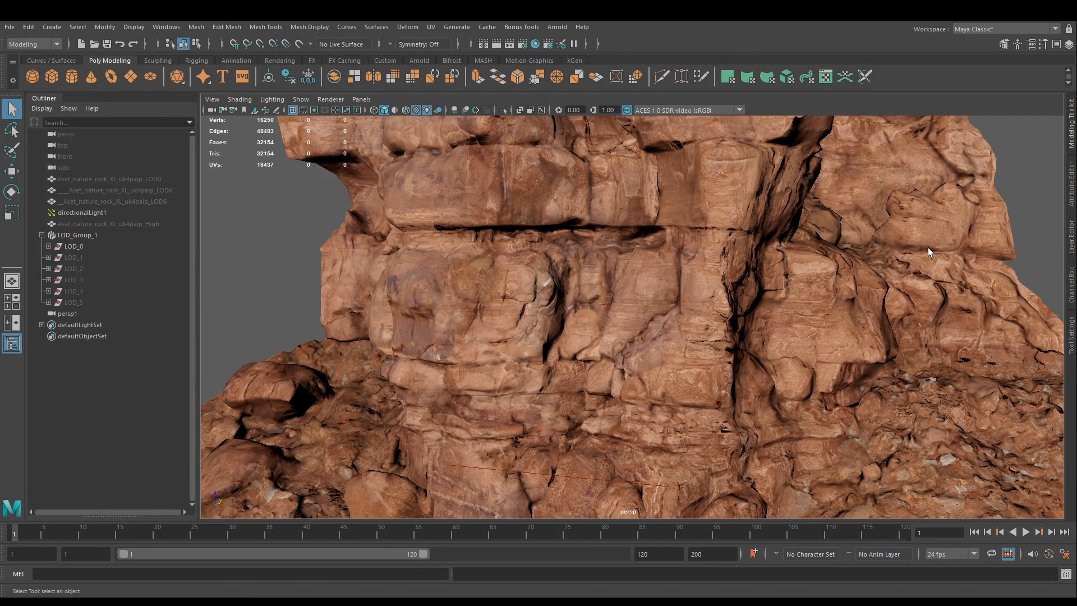
{"action": "scroll", "coordinate": [1008, 223], "scroll_direction": "down", "scroll_amount": 5}
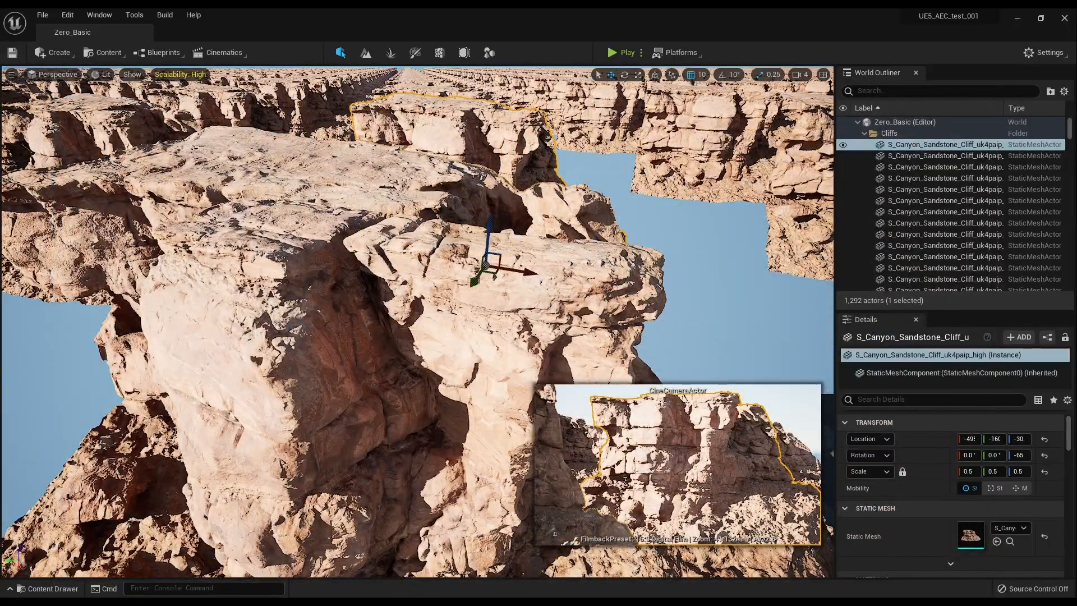
Switch to Unreal Editor and examine the cliffs beside the main cliff, selecting one of them and the SkyDomeMesh.
{"action": "right_click_drag", "start_coordinate": [541, 202], "coordinate": [757, 137]}
{"action": "left_click", "coordinate": [540, 202]}
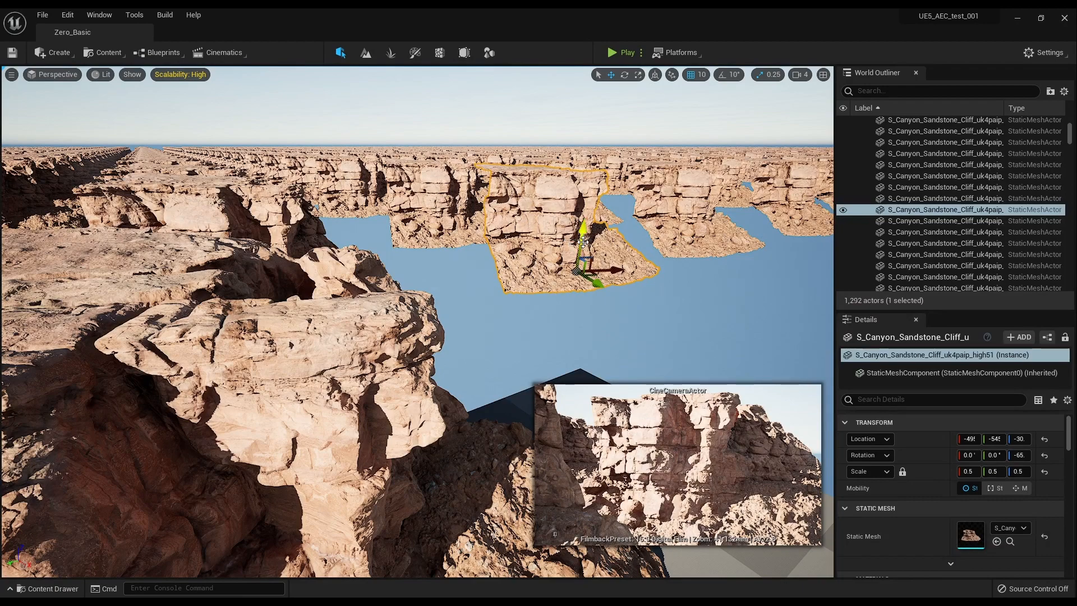
{"action": "left_click", "coordinate": [577, 313]}
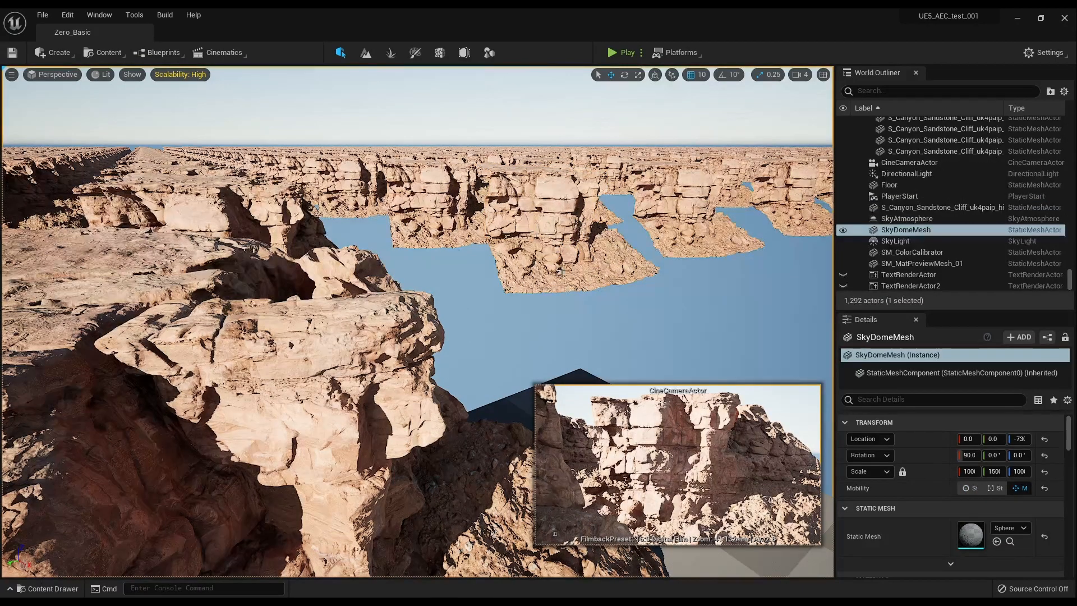
{"action": "key", "text": "w"}
{"action": "right_click_drag", "start_coordinate": [577, 313], "coordinate": [419, 325]}
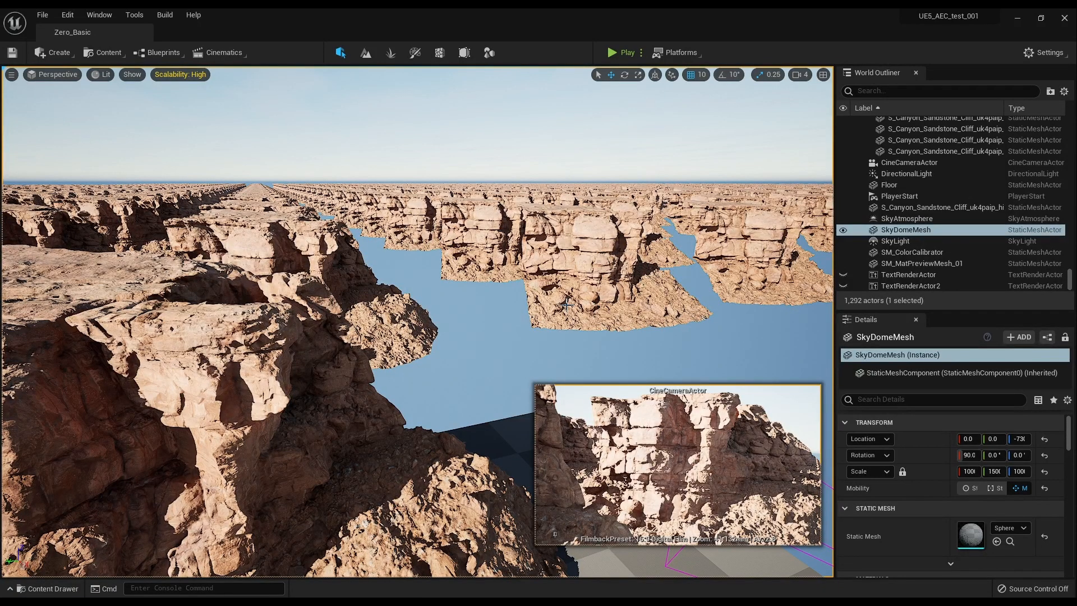
Fly back and forth in front of the main cliff to examine its detail at varying distances.
{"action": "right_click_drag", "start_coordinate": [378, 280], "coordinate": [389, 375]}
{"action": "key", "text": "s"}
{"action": "key", "text": "w"}
{"action": "key", "text": "s"}
{"action": "key", "text": "w"}
{"action": "key", "text": "w"}
{"action": "key", "text": "s"}
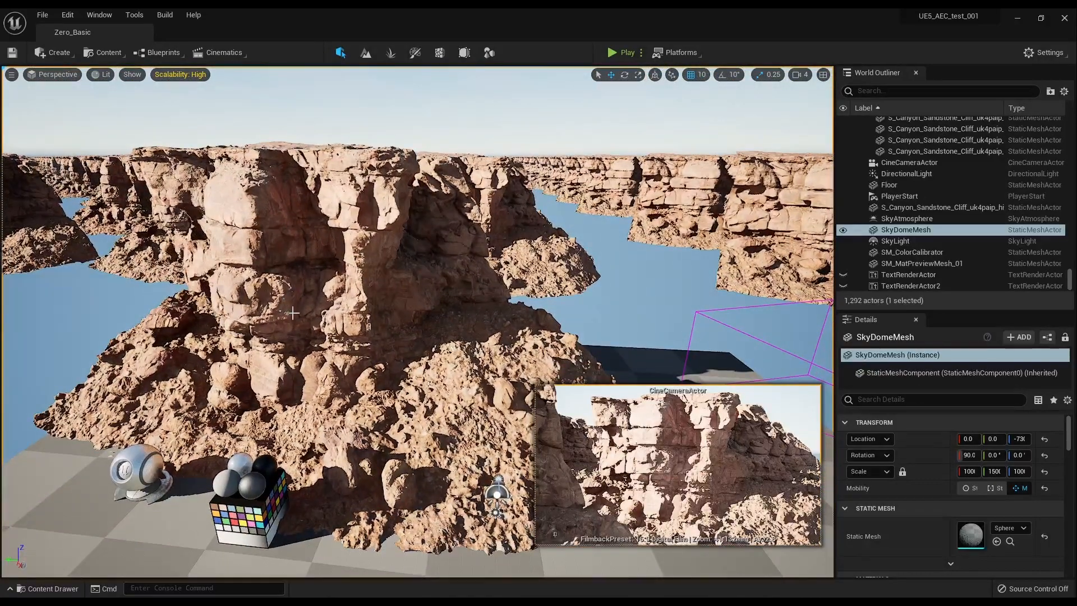
Select the main sandstone cliff in the Zero_Basic level to outline its extent, and click the sky dome area beside it.
{"action": "left_click", "coordinate": [298, 296]}
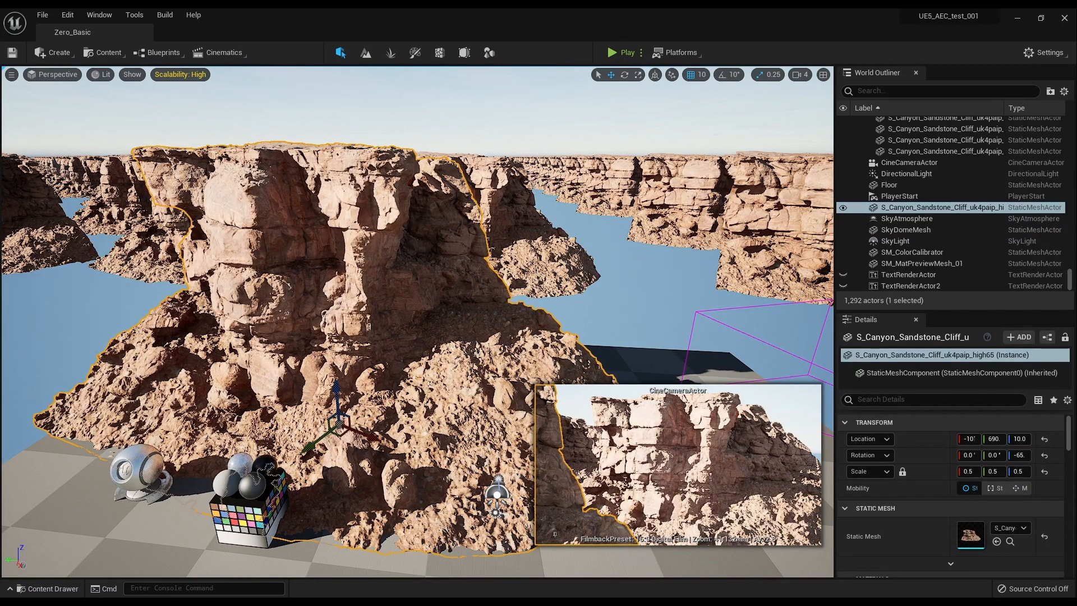
{"action": "left_click", "coordinate": [640, 311]}
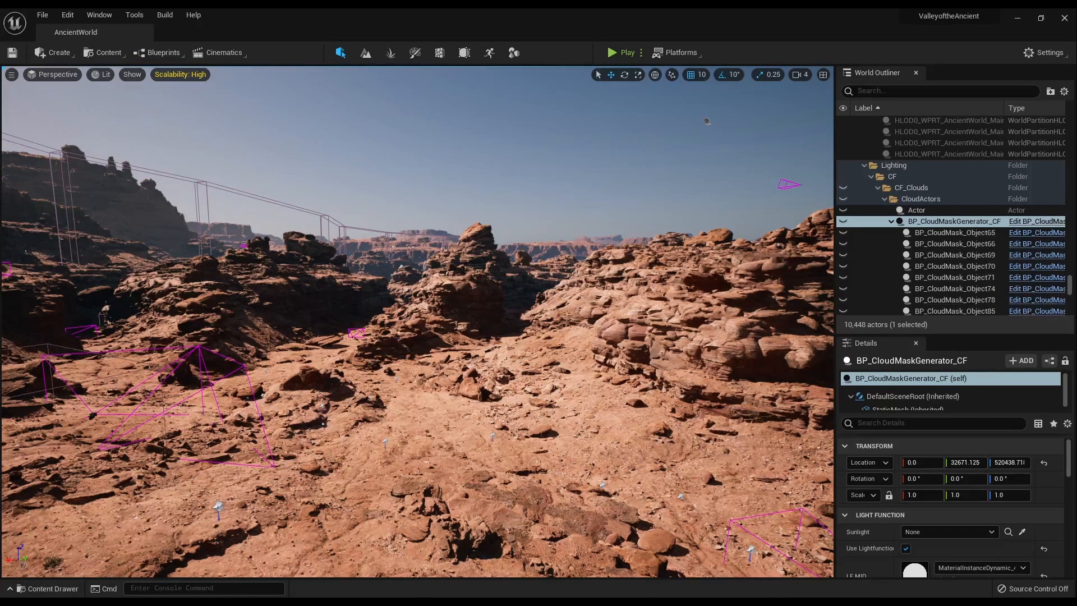
Switch to the AncientWorld level of the ValleyoftheAncient project and display the rocky canyon in the Overdraw view.
{"action": "key", "text": "w"}
{"action": "right_click_drag", "start_coordinate": [417, 321], "coordinate": [460, 398]}
{"action": "right_click_drag", "start_coordinate": [124, 133], "coordinate": [197, 118]}
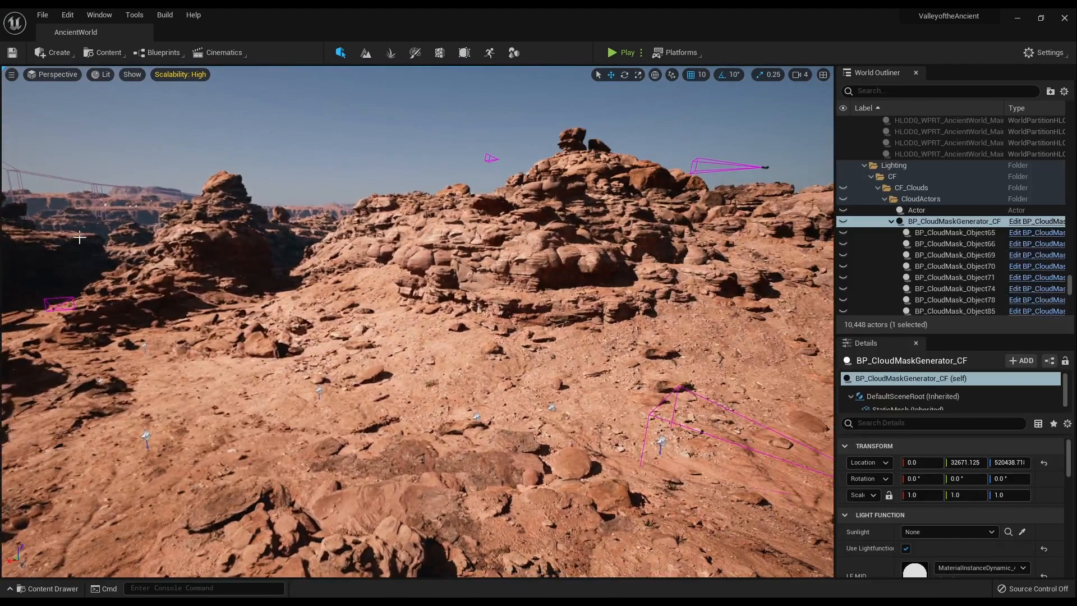
{"action": "left_click", "coordinate": [105, 76]}
{"action": "mouse_move", "coordinate": [165, 241]}
{"action": "left_click", "coordinate": [265, 336]}
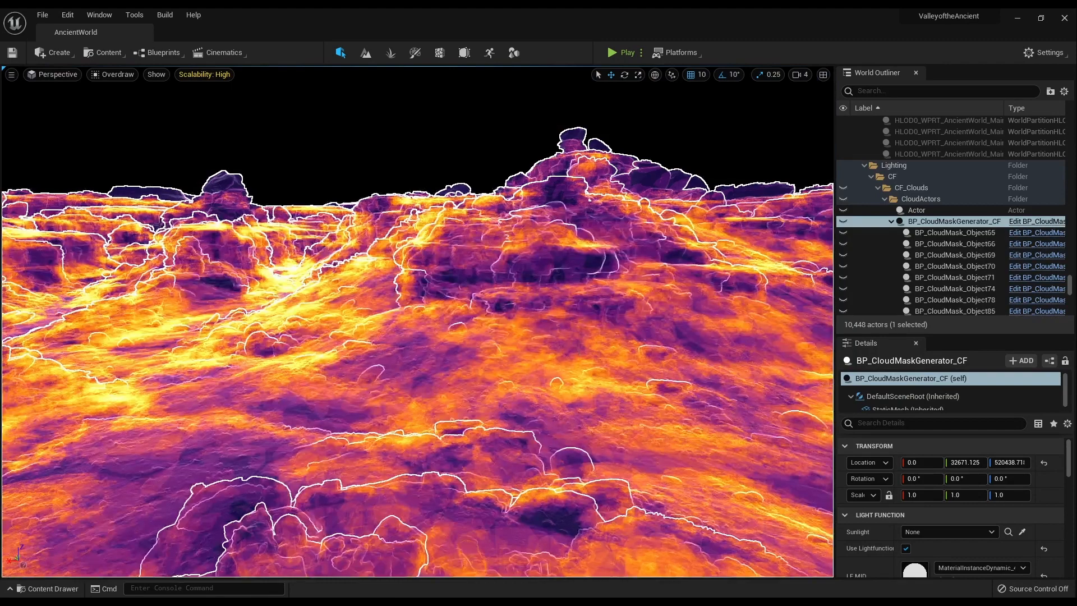
Examine the overdraw across the overlapping rocks and ground up close, and return the viewport to Lit.
{"action": "right_click_drag", "start_coordinate": [577, 352], "coordinate": [572, 396]}
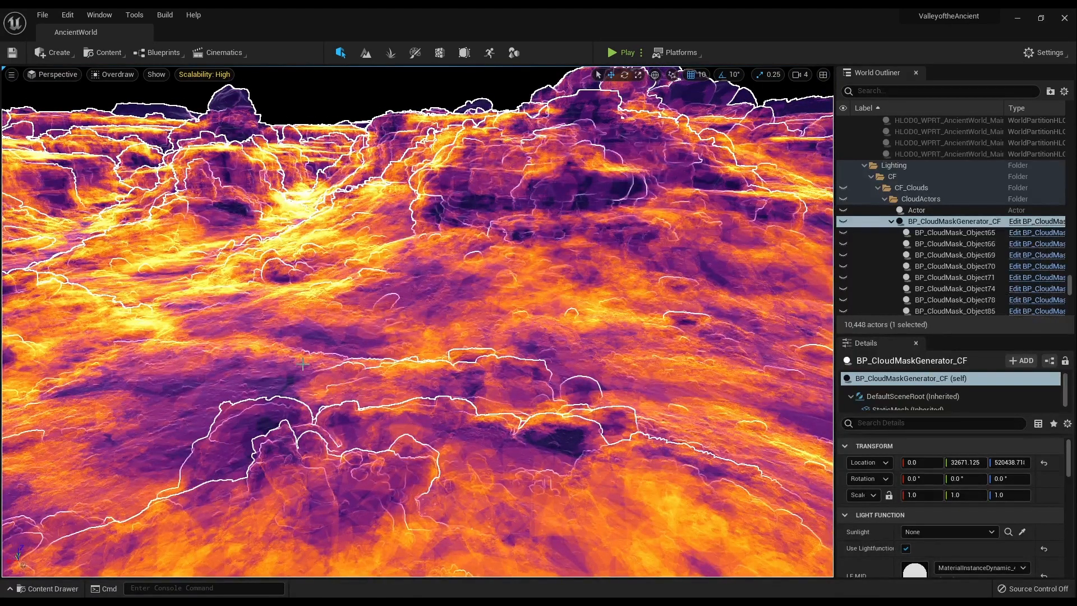
{"action": "right_click_drag", "start_coordinate": [505, 393], "coordinate": [571, 439]}
{"action": "key", "text": "w"}
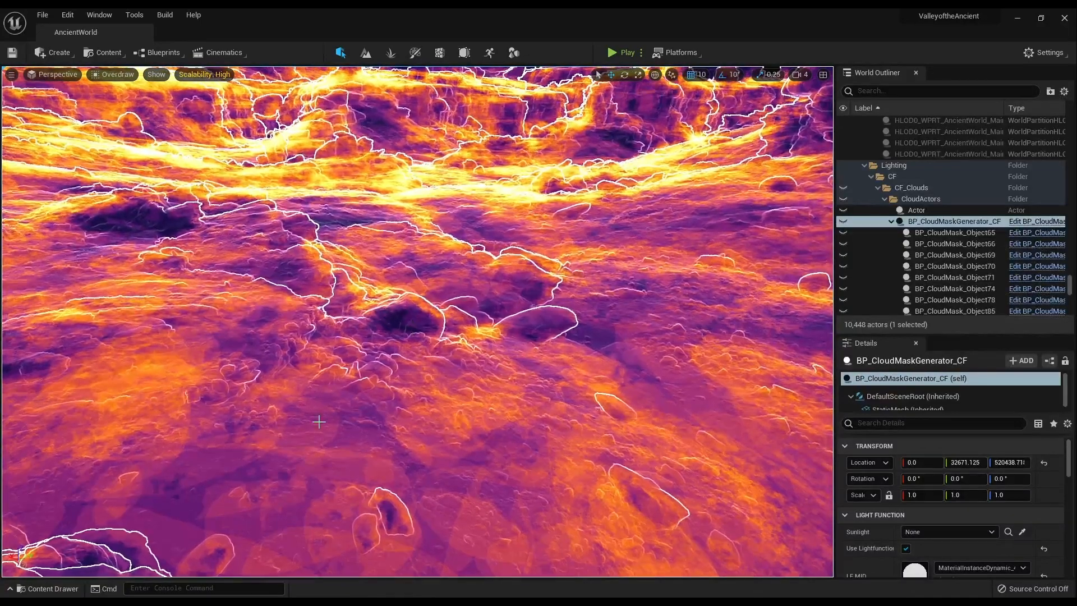
{"action": "right_click_drag", "start_coordinate": [360, 421], "coordinate": [261, 441]}
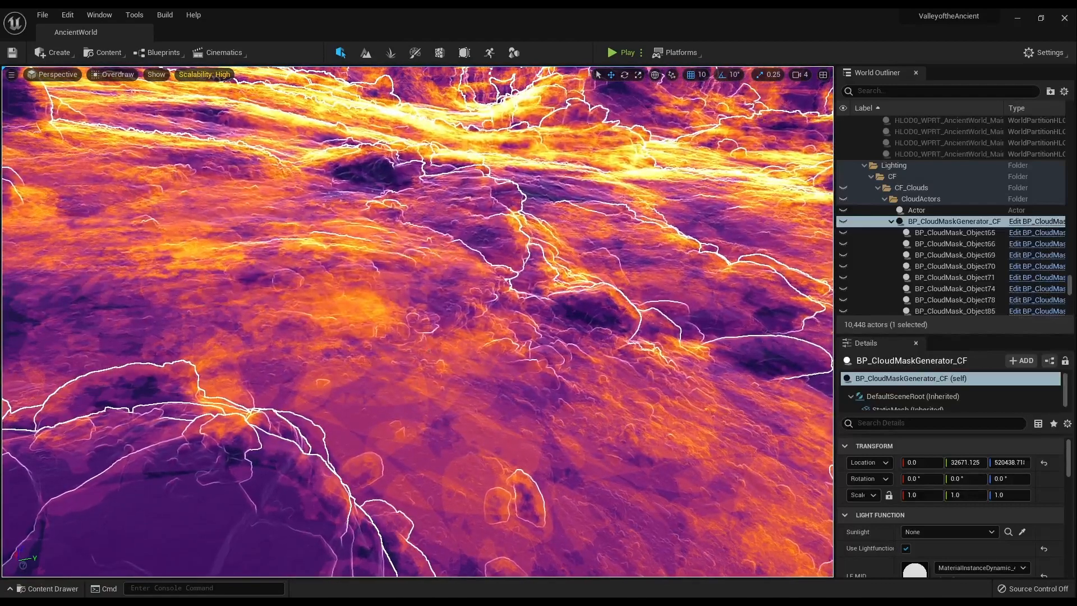
{"action": "right_click_drag", "start_coordinate": [410, 355], "coordinate": [31, 176]}
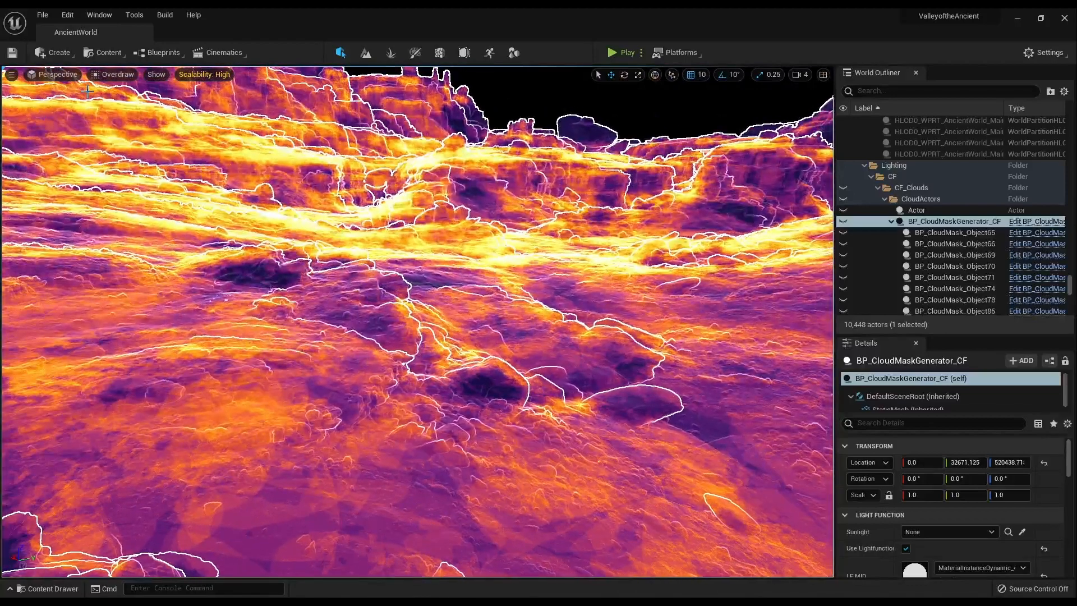
{"action": "left_click", "coordinate": [102, 75]}
{"action": "left_click", "coordinate": [101, 104]}
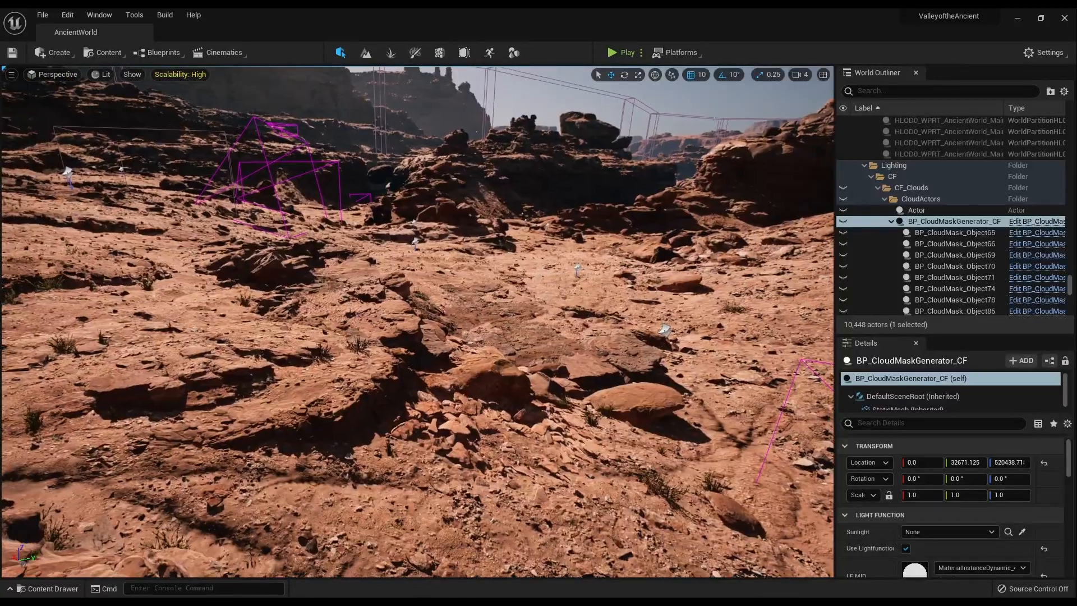
Fly beneath the canyon terrain and select the large protruding SM_umdjfhfga_High54 rock to examine how far it extends underground.
{"action": "right_click_drag", "start_coordinate": [537, 281], "coordinate": [804, 422]}
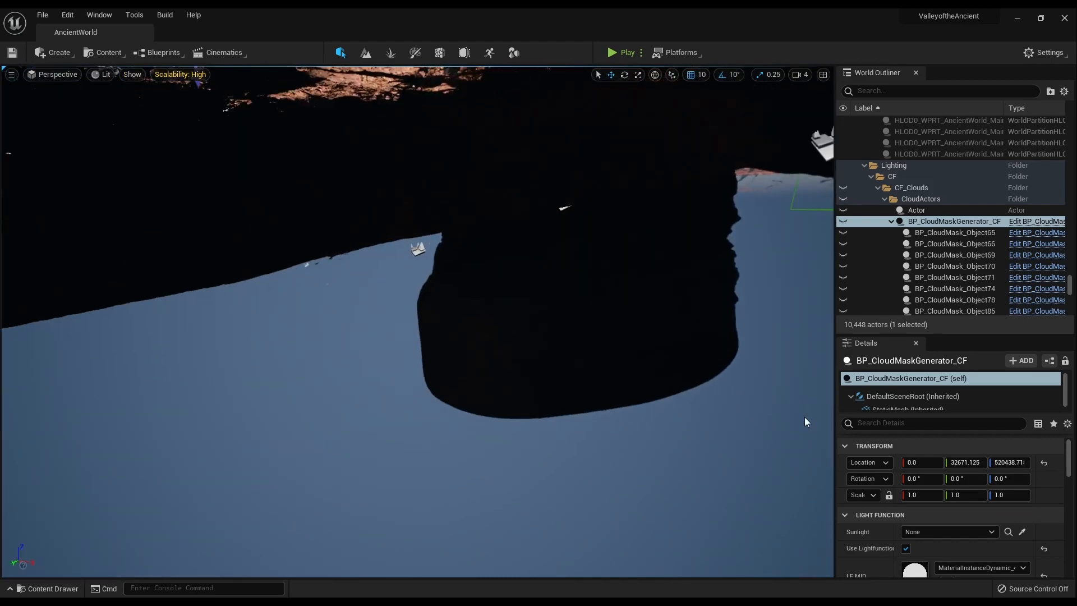
{"action": "left_click", "coordinate": [609, 336]}
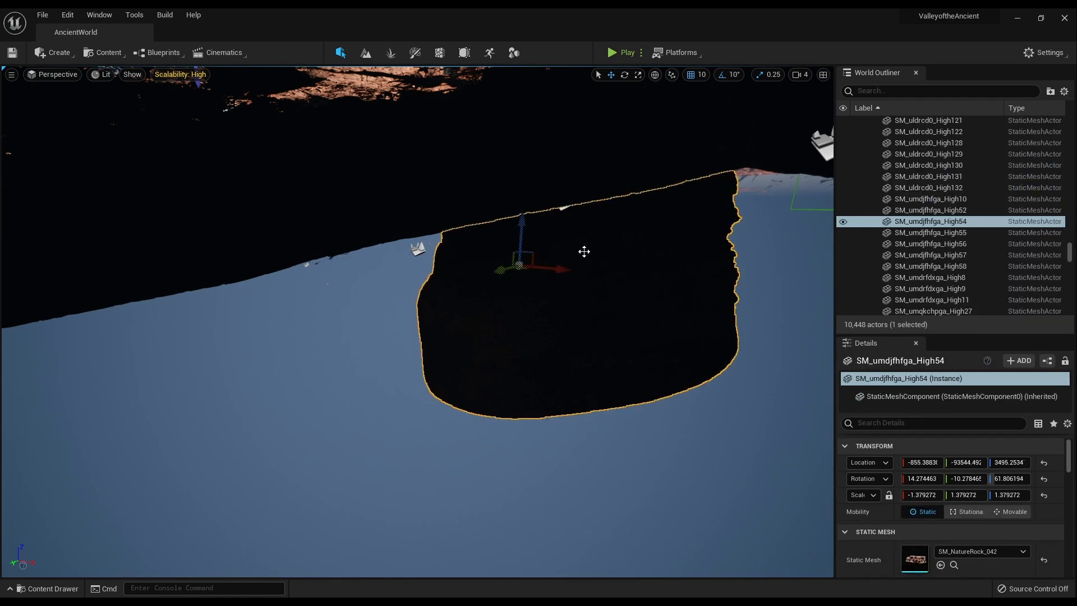
{"action": "right_click_drag", "start_coordinate": [560, 270], "coordinate": [676, 227]}
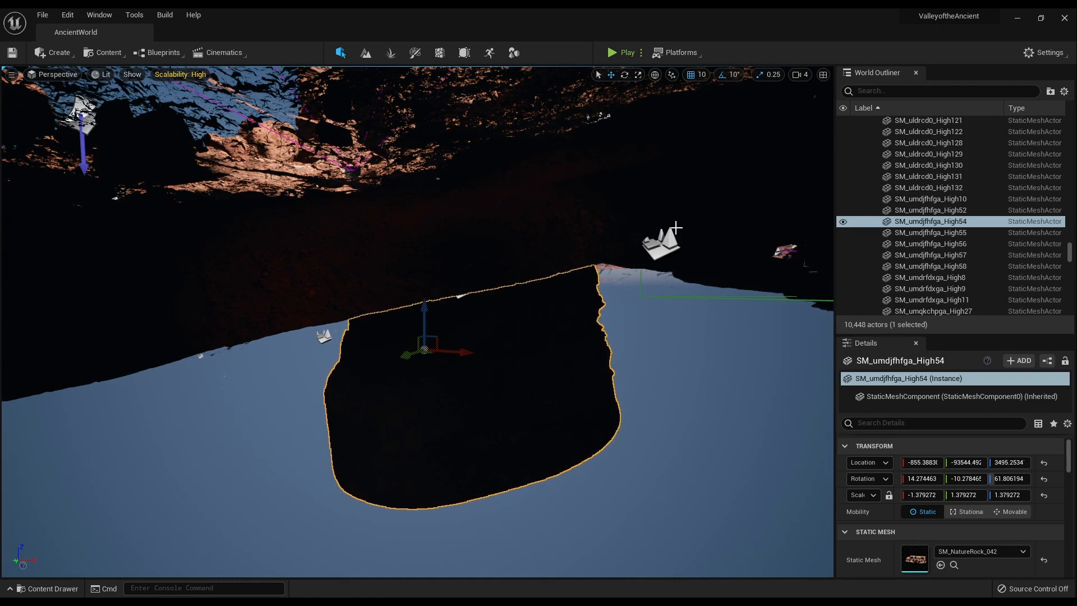
Fly back above the terrain and survey the canyon floor and the surrounding rock formations.
{"action": "right_click_drag", "start_coordinate": [531, 255], "coordinate": [575, 258]}
{"action": "key", "text": "w"}
{"action": "key", "text": "e"}
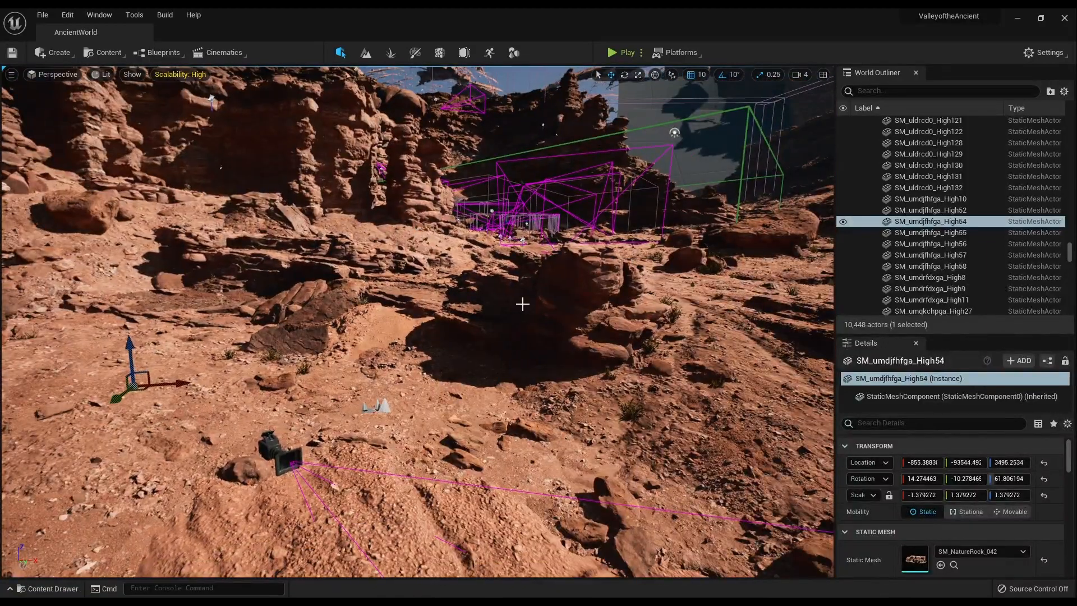
{"action": "mouse_move", "coordinate": [485, 302]}
{"action": "right_mouse_down"}
{"action": "mouse_move", "coordinate": [564, 319]}
{"action": "mouse_move", "coordinate": [491, 307]}
{"action": "right_mouse_up"}
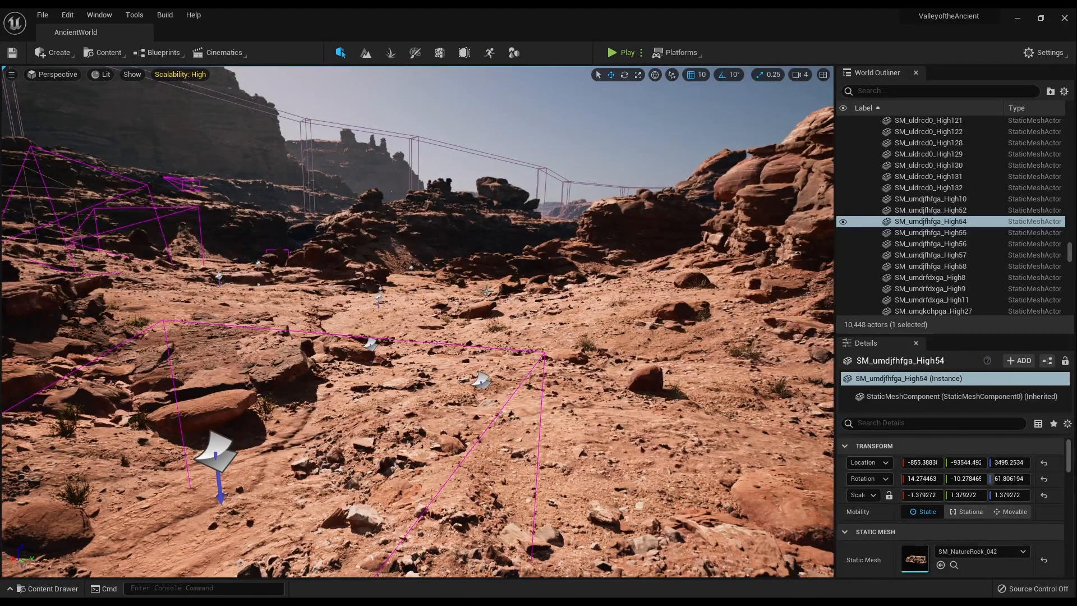
{"action": "key", "text": "w"}
{"action": "right_click_drag", "start_coordinate": [594, 181], "coordinate": [700, 82]}
{"action": "right_click_drag", "start_coordinate": [429, 278], "coordinate": [485, 300]}
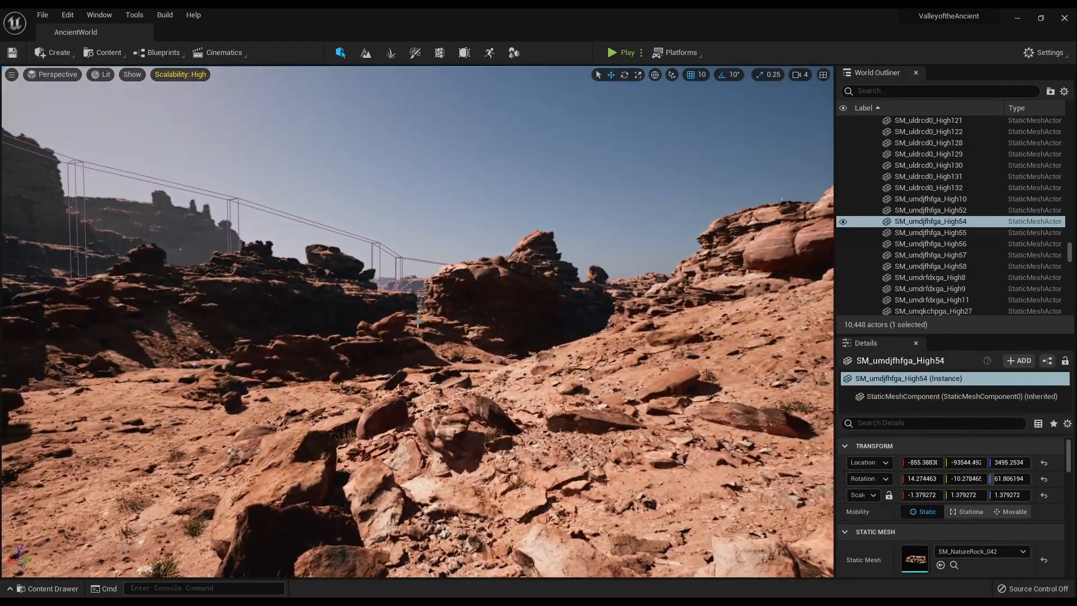
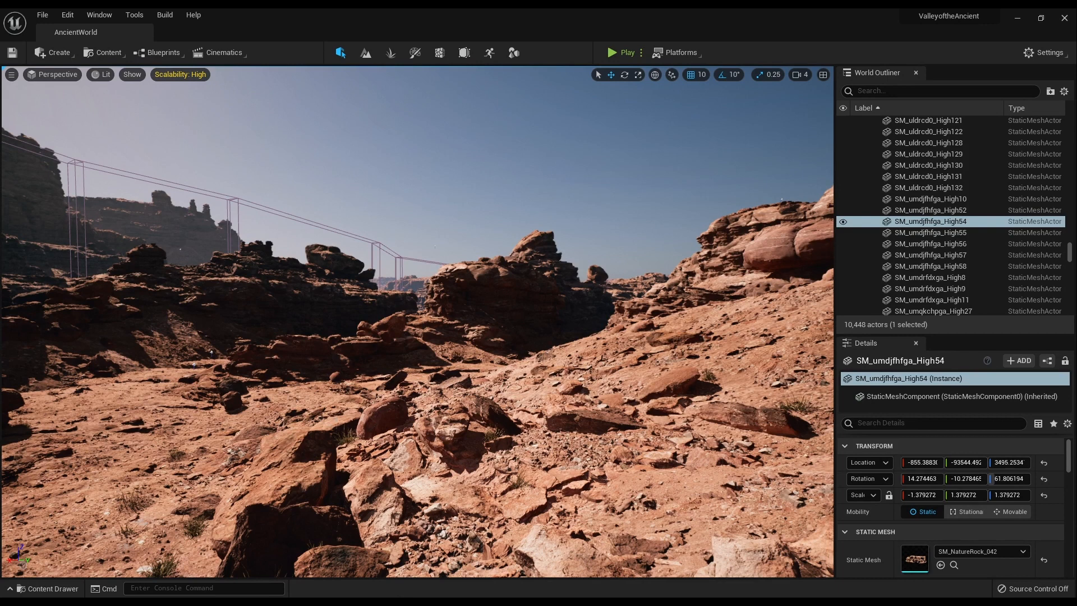
Examine the clustered boulders and scattered stones on the canyon floor from several angles and distances.
{"action": "right_click_drag", "start_coordinate": [417, 321], "coordinate": [320, 356]}
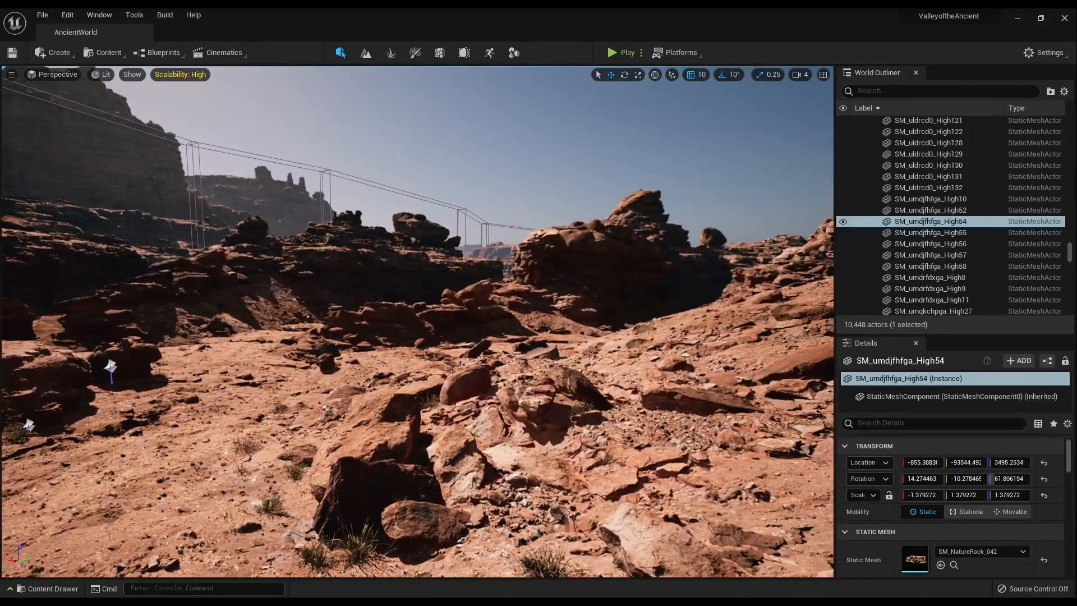
{"action": "right_click_drag", "start_coordinate": [417, 322], "coordinate": [426, 395]}
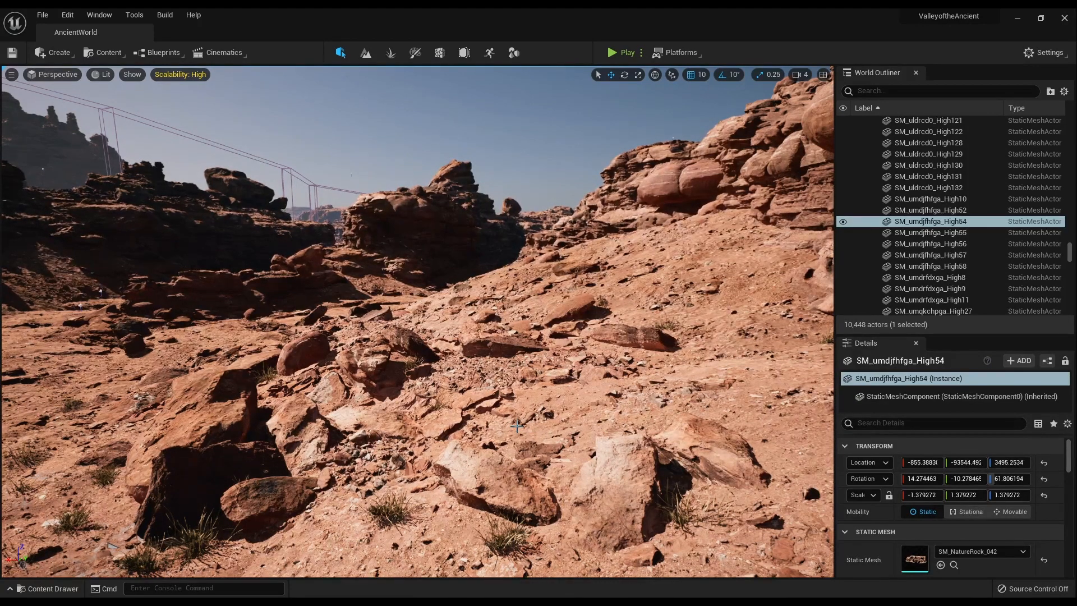
{"action": "right_click_drag", "start_coordinate": [514, 356], "coordinate": [494, 380]}
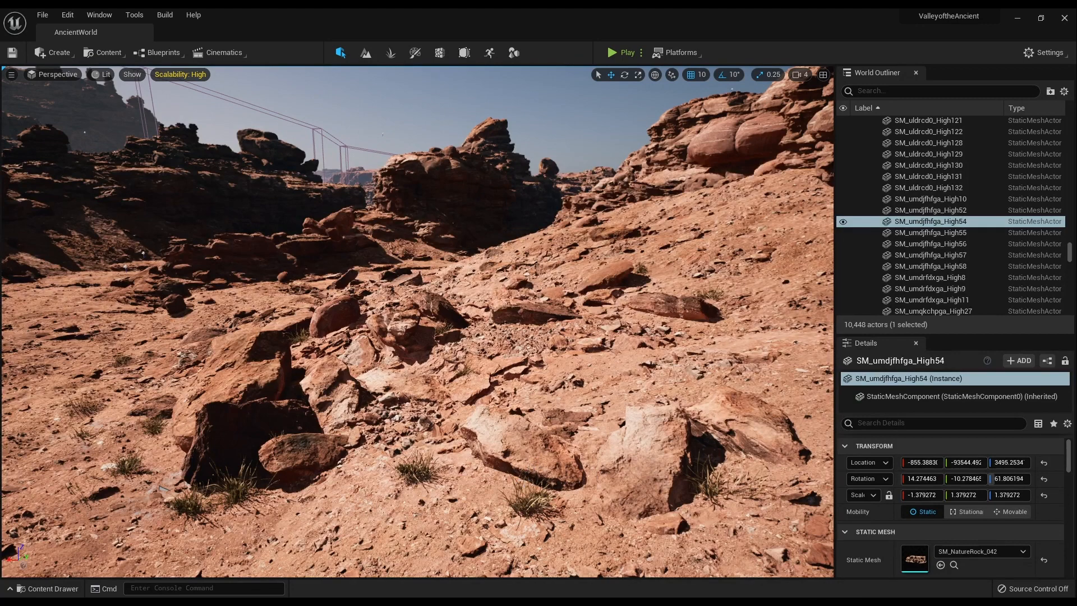
{"action": "key", "text": "w"}
{"action": "right_click_drag", "start_coordinate": [633, 432], "coordinate": [505, 443]}
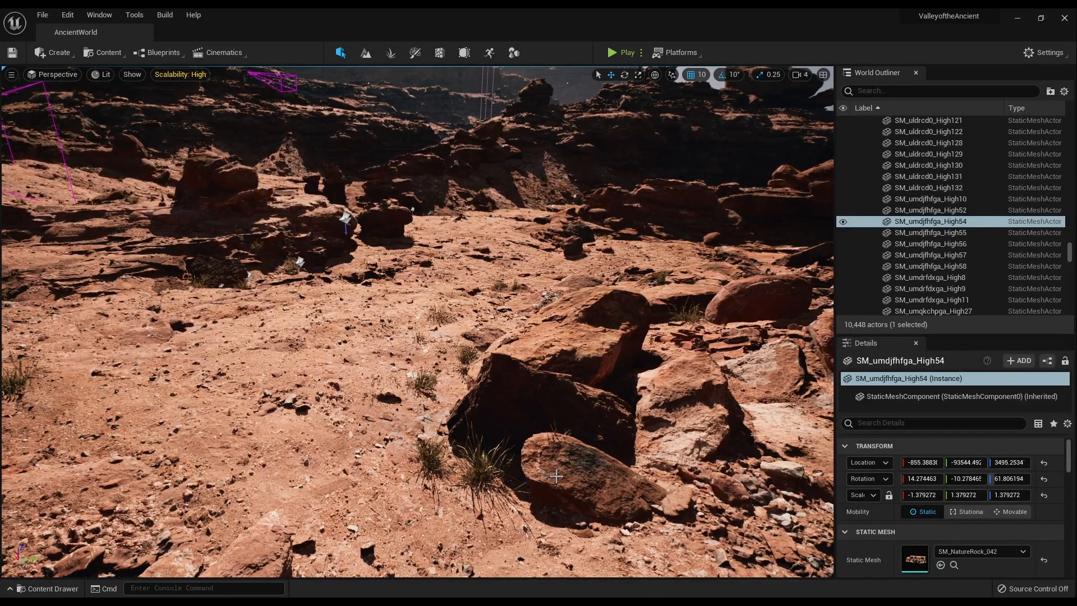
{"action": "scroll", "coordinate": [555, 476], "scroll_direction": "up", "scroll_amount": 3}
{"action": "right_click_drag", "start_coordinate": [563, 483], "coordinate": [650, 521]}
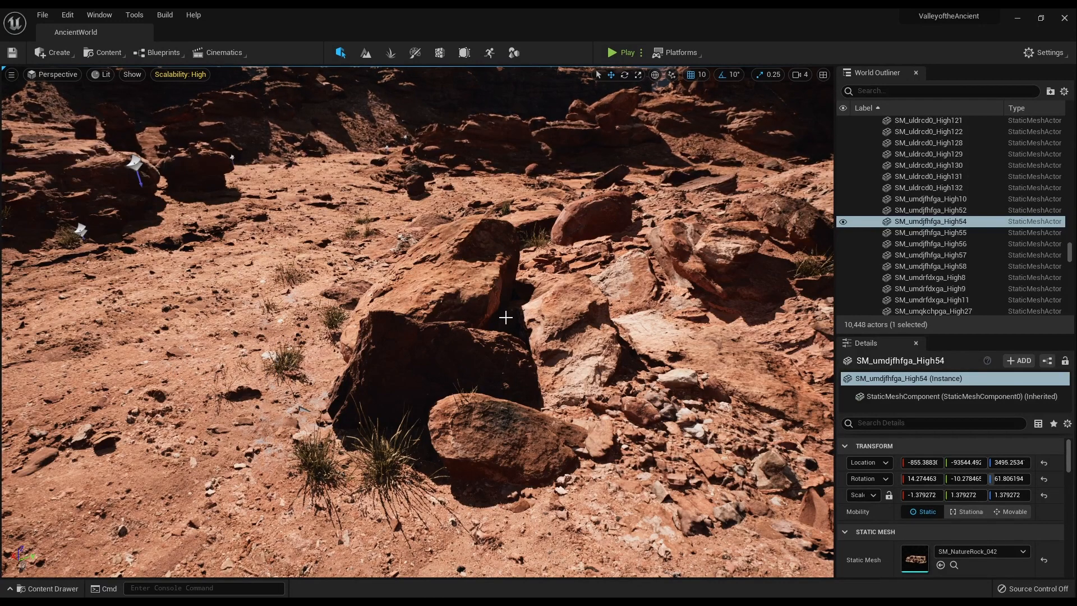
{"action": "right_click_drag", "start_coordinate": [532, 318], "coordinate": [595, 250]}
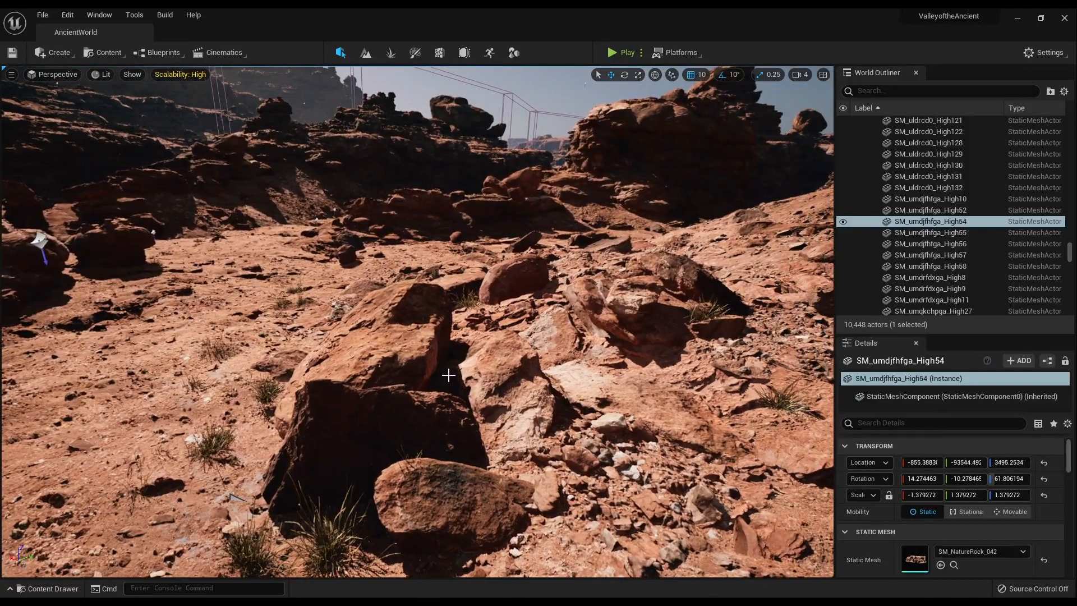
{"action": "right_click_drag", "start_coordinate": [562, 379], "coordinate": [527, 395]}
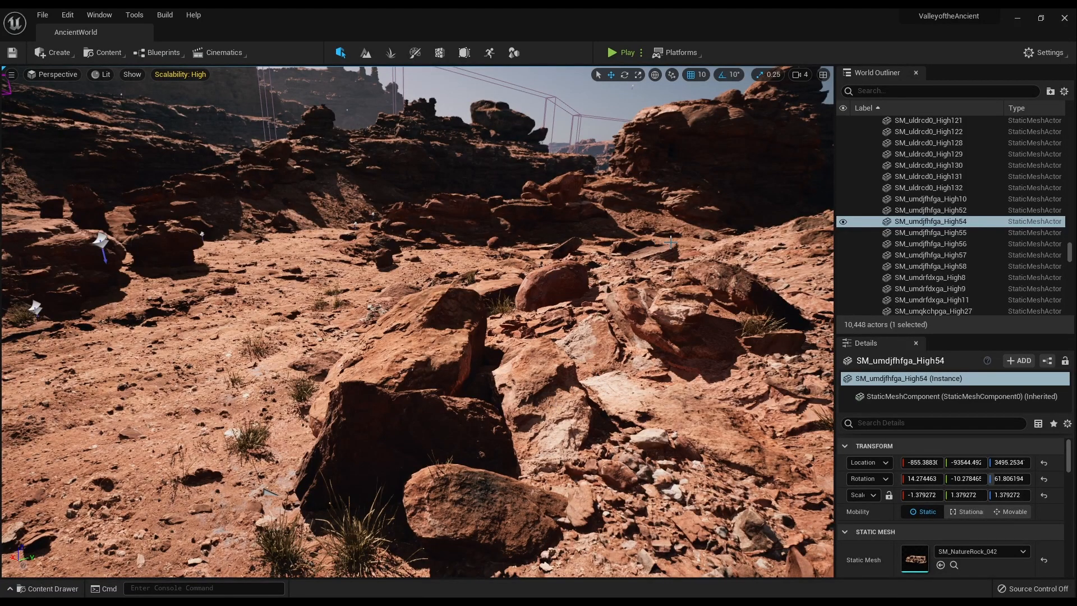
{"action": "right_click_drag", "start_coordinate": [573, 327], "coordinate": [690, 287]}
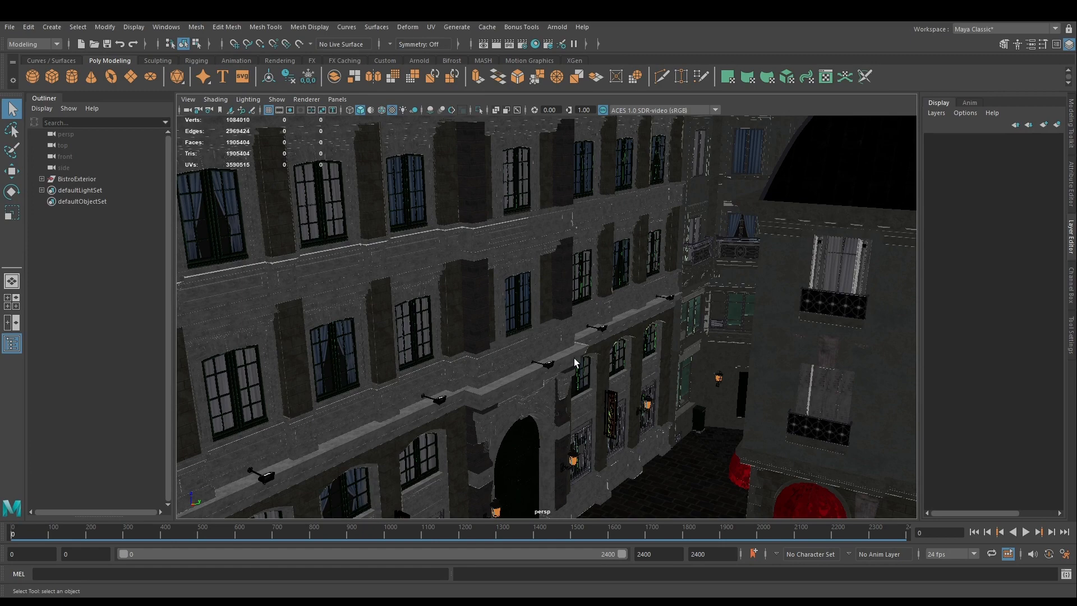
Switch to Maya's BistroExterior scene, show the Attribute Editor, and select the upper facade mesh of the corner building with red awnings.
{"action": "left_click_drag", "start_coordinate": [523, 343], "coordinate": [397, 368], "text": "alt"}
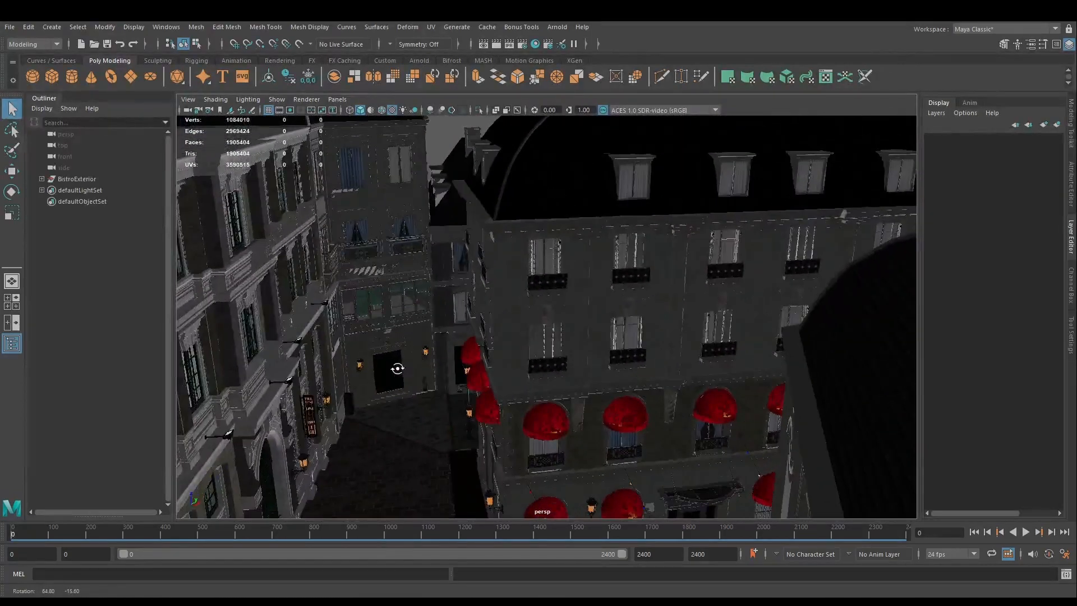
{"action": "right_click", "coordinate": [397, 368]}
{"action": "key", "text": "ctrl+a"}
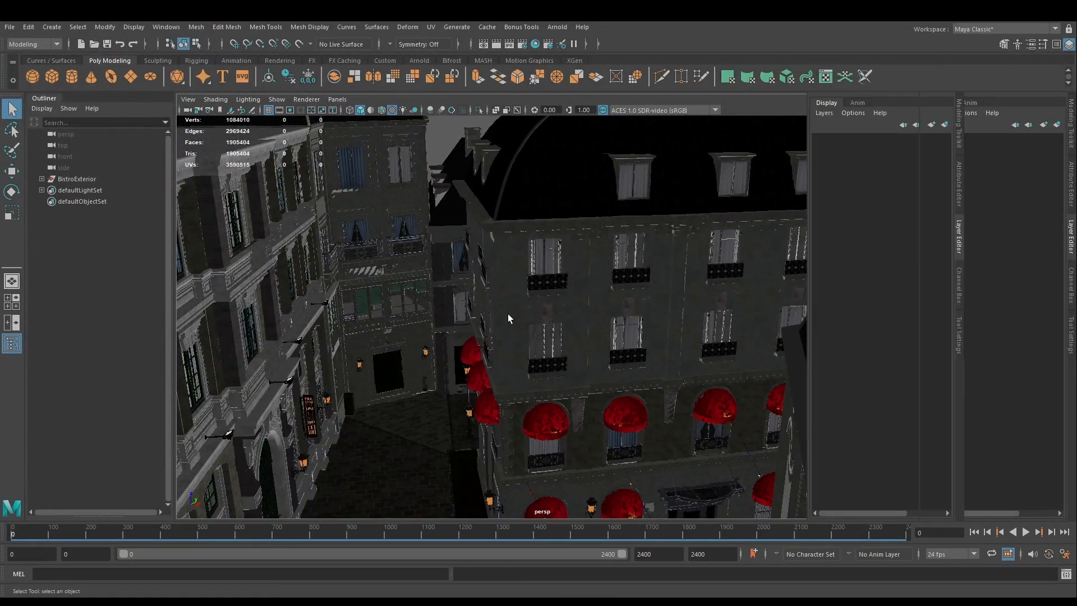
{"action": "left_click", "coordinate": [506, 318]}
{"action": "scroll", "coordinate": [510, 314], "scroll_direction": "up", "scroll_amount": 6}
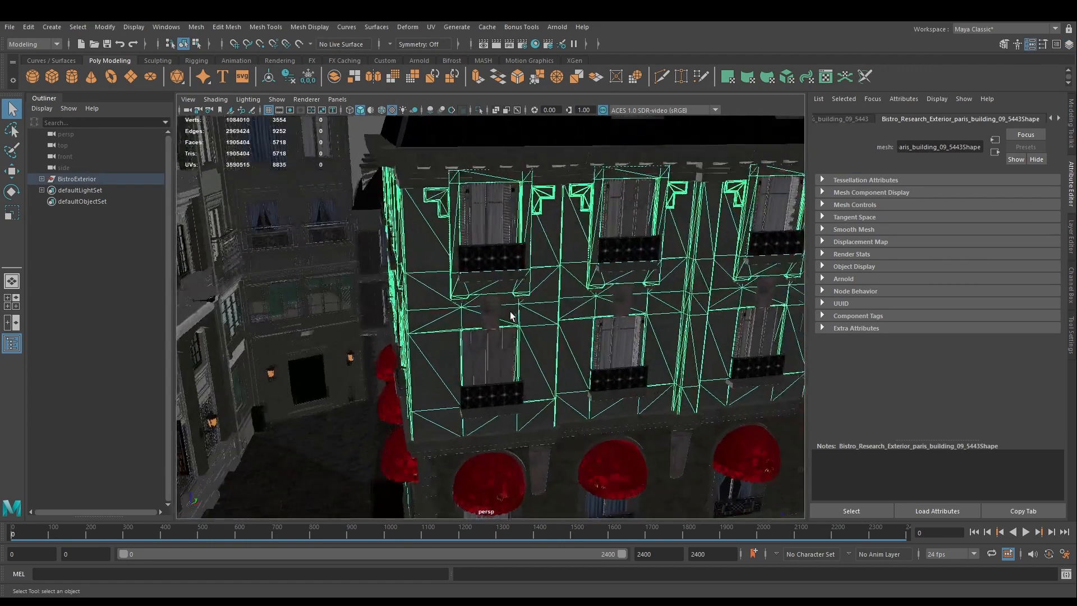
{"action": "scroll", "coordinate": [511, 315], "scroll_direction": "up", "scroll_amount": 4}
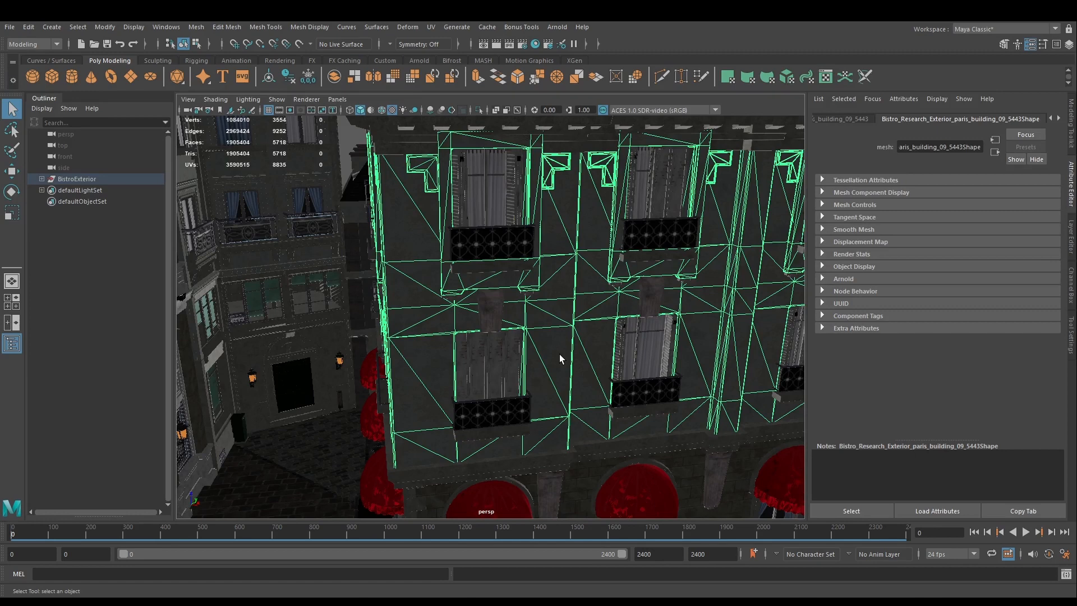
Add the neighbouring building mesh to the selection and examine the wireframe density of both buildings from near and far.
{"action": "left_click", "coordinate": [423, 284], "text": "shift"}
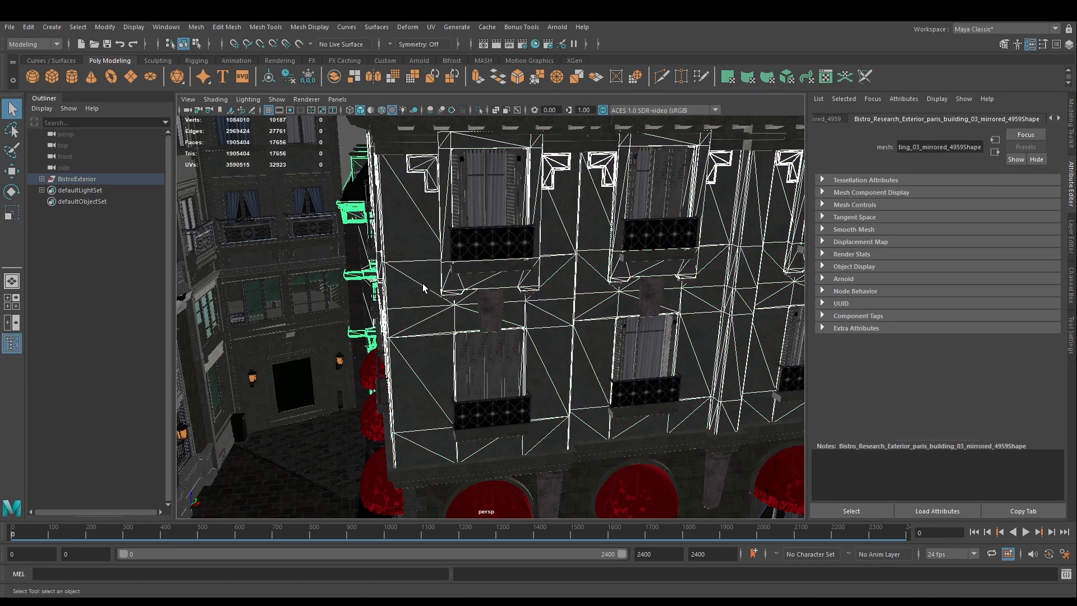
{"action": "left_click_drag", "start_coordinate": [422, 284], "coordinate": [432, 282], "text": "alt"}
{"action": "scroll", "coordinate": [423, 296], "scroll_direction": "down", "scroll_amount": 10}
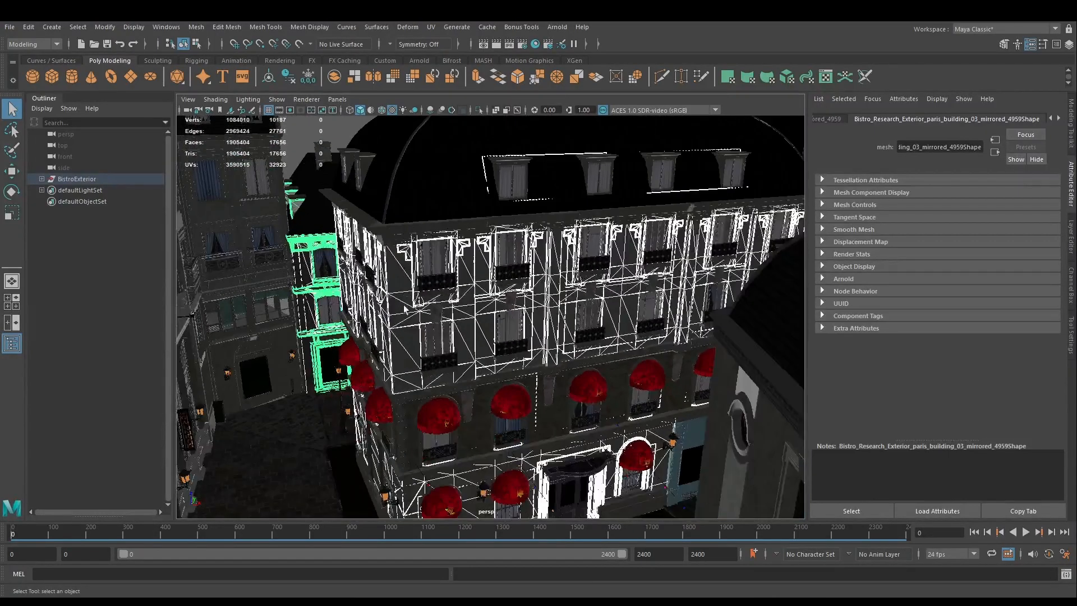
{"action": "scroll", "coordinate": [393, 305], "scroll_direction": "up", "scroll_amount": 10}
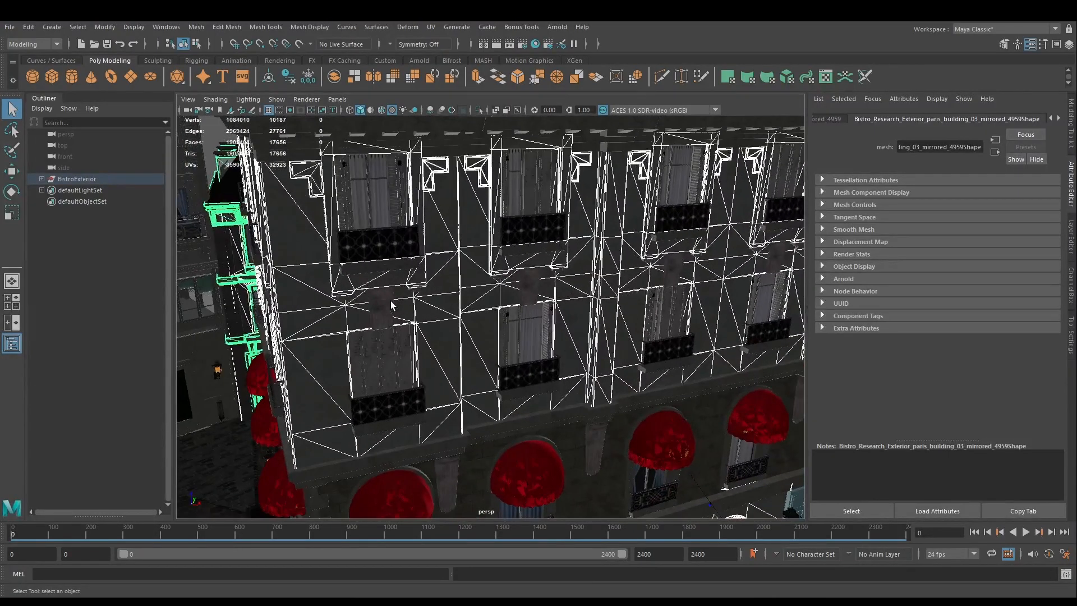
{"action": "scroll", "coordinate": [421, 290], "scroll_direction": "down", "scroll_amount": 6}
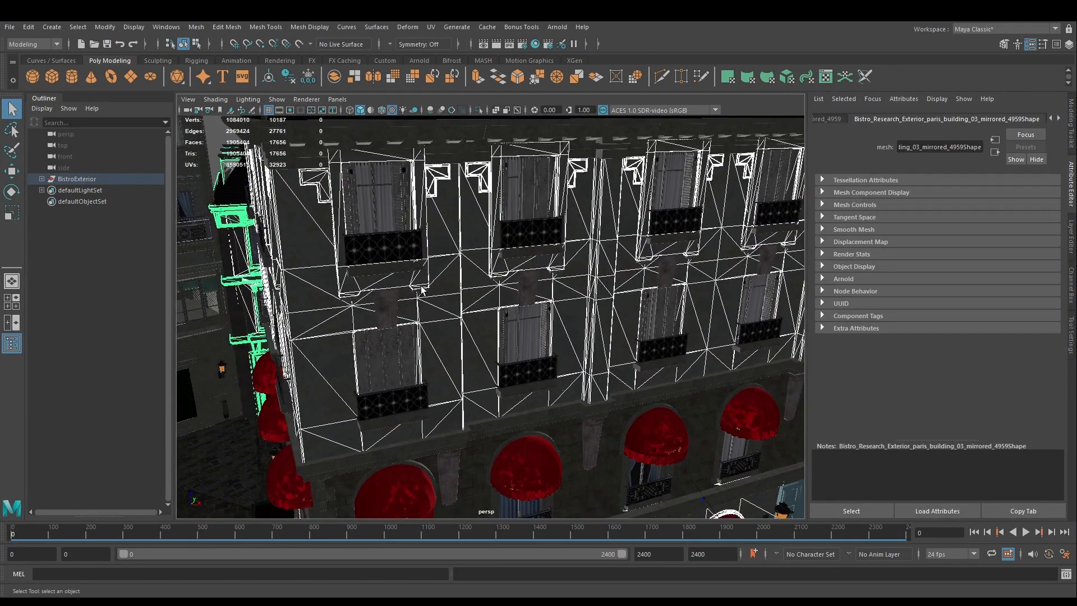
{"action": "scroll", "coordinate": [422, 290], "scroll_direction": "down", "scroll_amount": 5}
{"action": "scroll", "coordinate": [393, 253], "scroll_direction": "up", "scroll_amount": 6}
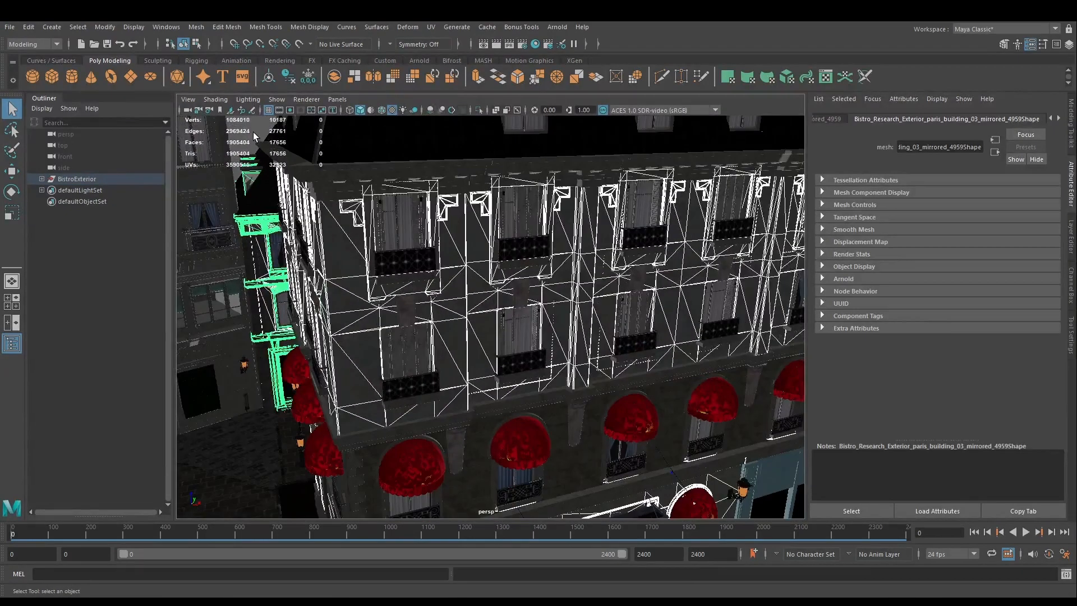
{"action": "left_click", "coordinate": [253, 127]}
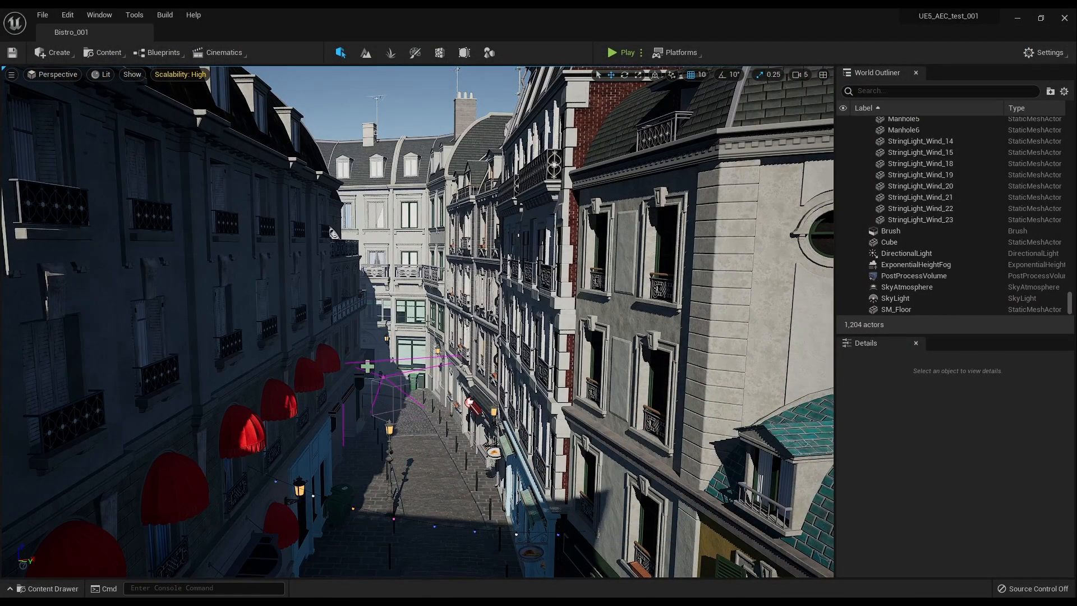
Switch to the Bistro_001 level in Unreal Engine, show the Nanite Triangles visualization, and examine the street facades and the corner building with rounded awnings.
{"action": "right_click_drag", "start_coordinate": [417, 322], "coordinate": [527, 337]}
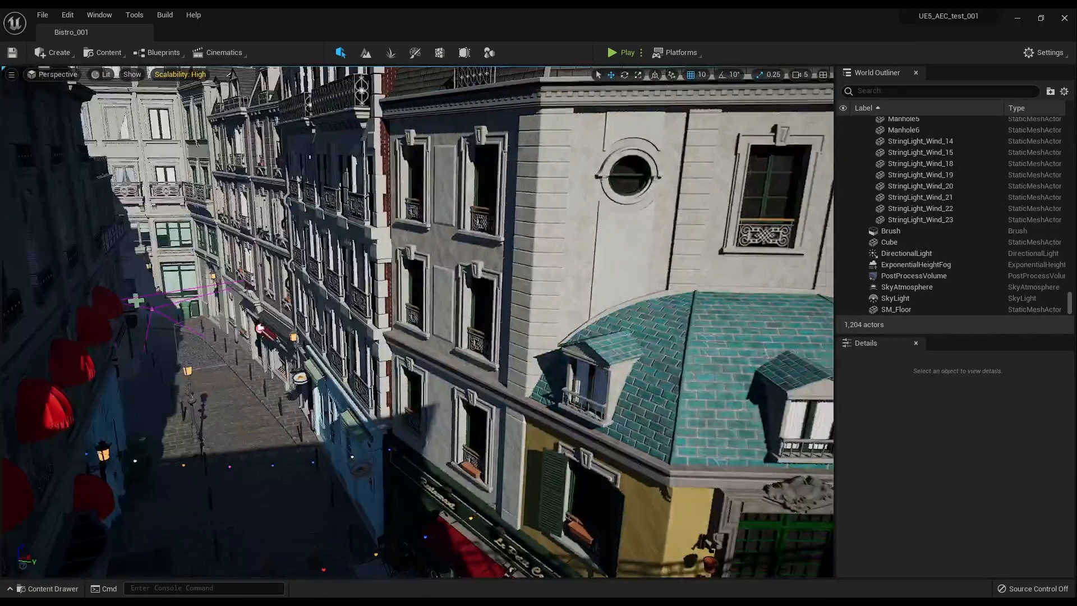
{"action": "left_click", "coordinate": [101, 75]}
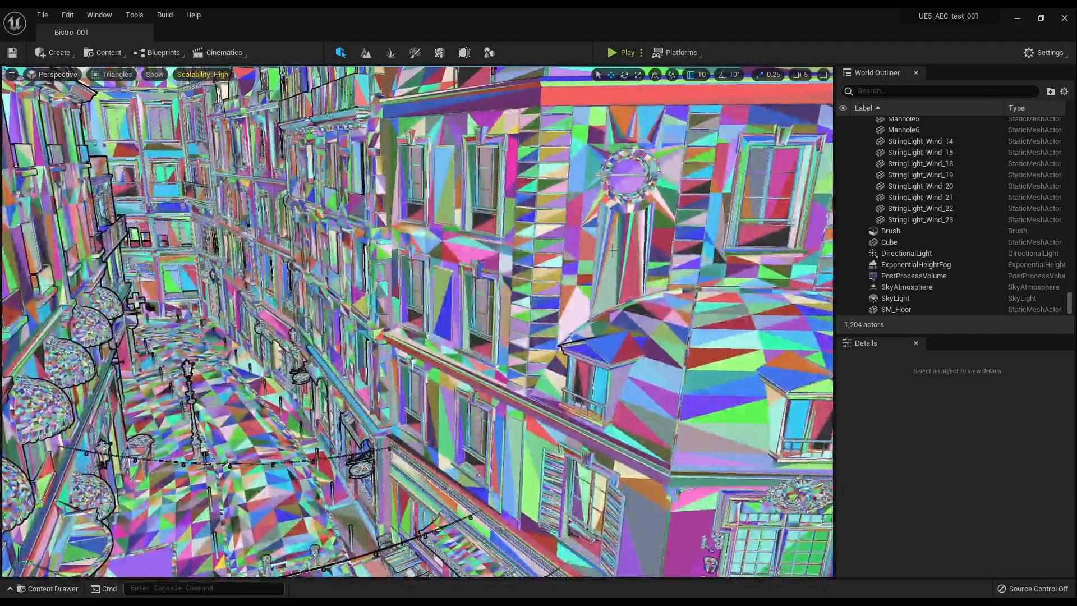
{"action": "right_click_drag", "start_coordinate": [417, 323], "coordinate": [249, 311]}
{"action": "key", "text": "w"}
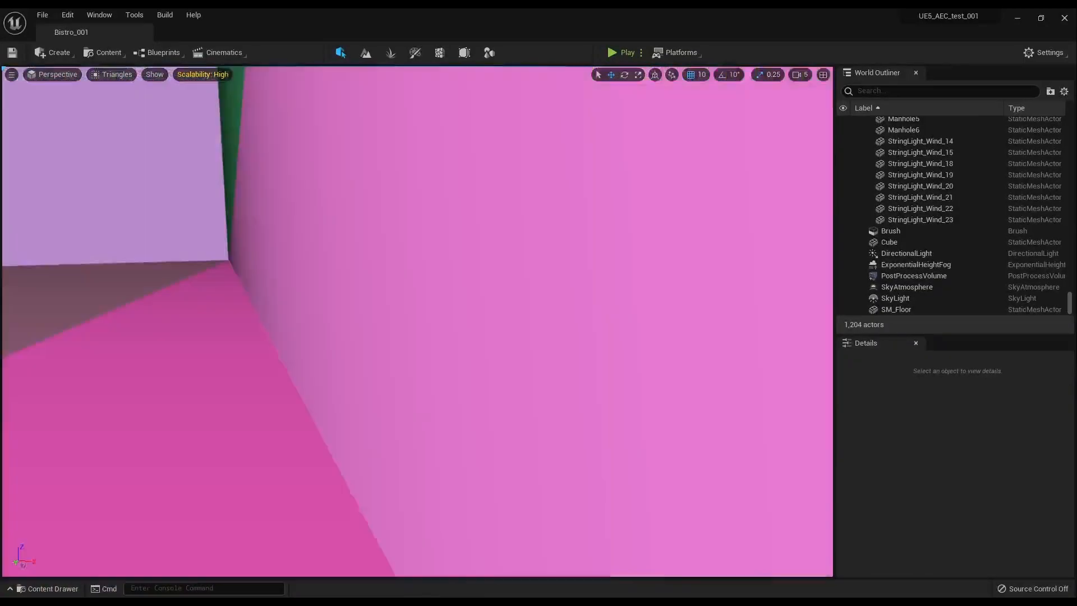
{"action": "key", "text": "s"}
{"action": "key", "text": "s"}
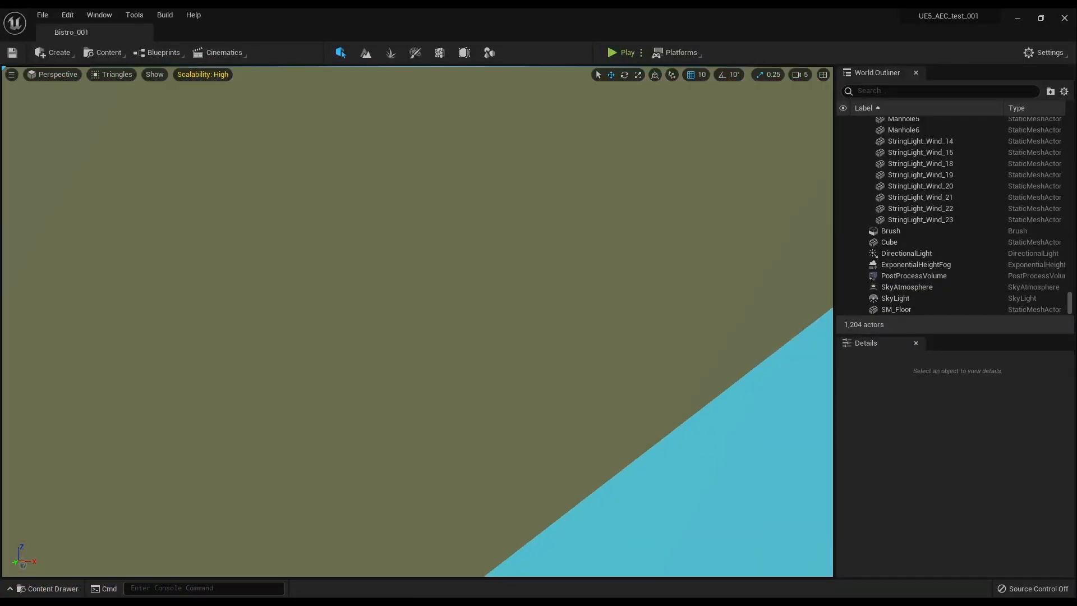
{"action": "key", "text": "s"}
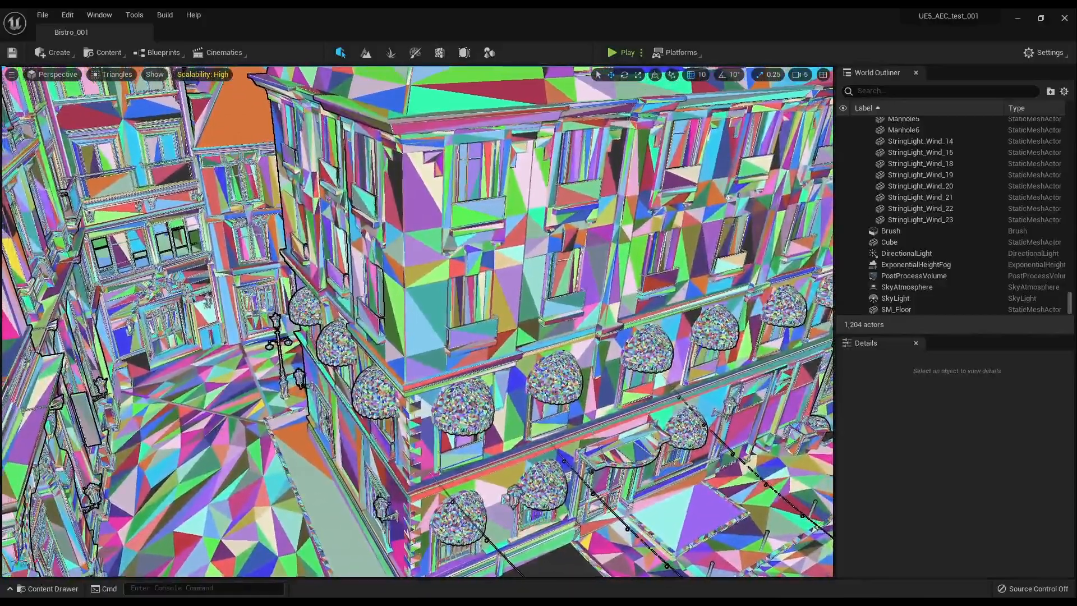
{"action": "right_click_drag", "start_coordinate": [388, 420], "coordinate": [219, 546]}
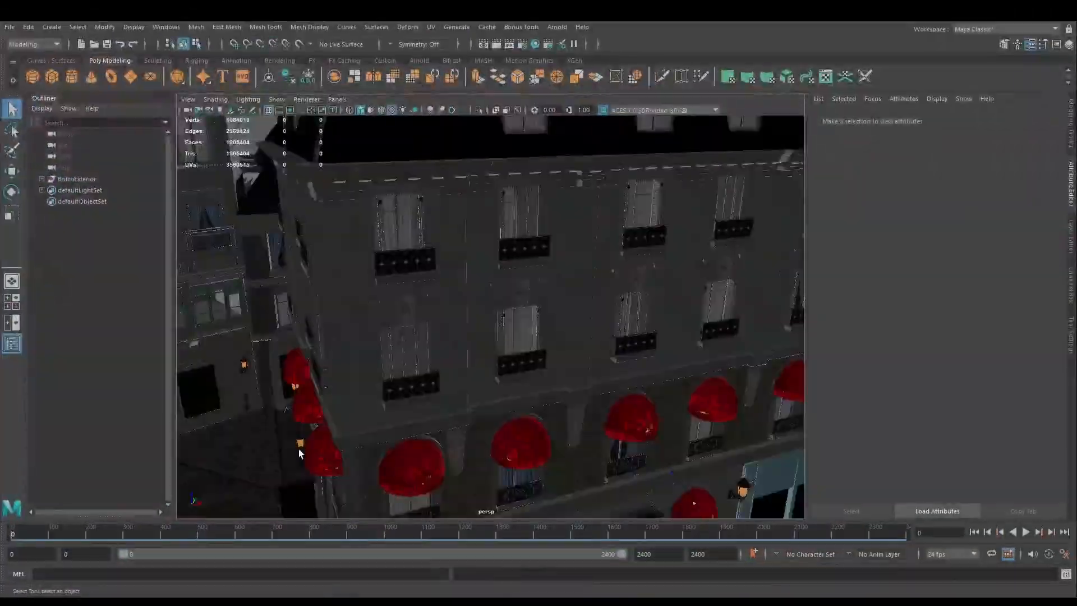
Switch to Maya, select the street ground mesh beside the red-awning building, and examine its wireframe across the whole scene and up close.
{"action": "left_click", "coordinate": [239, 459]}
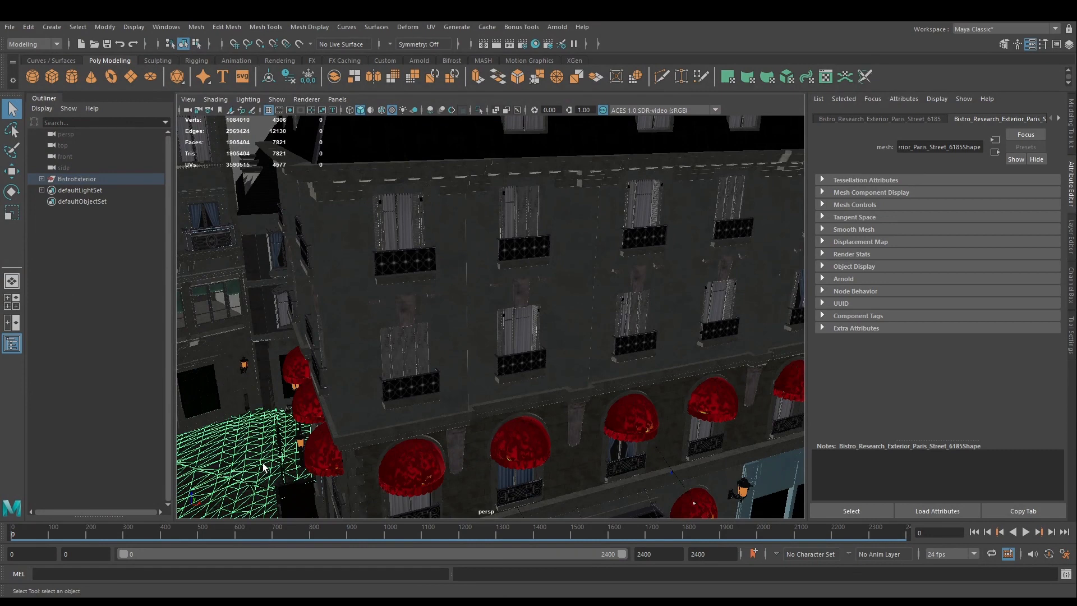
{"action": "key", "text": "a"}
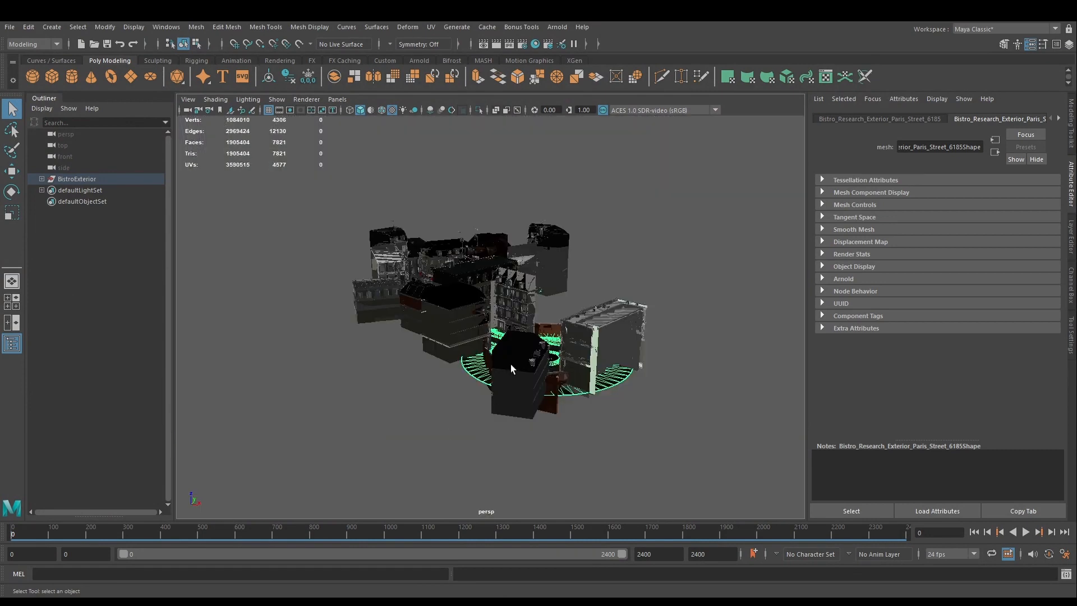
{"action": "scroll", "coordinate": [510, 364], "scroll_direction": "up", "scroll_amount": 5}
{"action": "scroll", "coordinate": [638, 450], "scroll_direction": "up", "scroll_amount": 5}
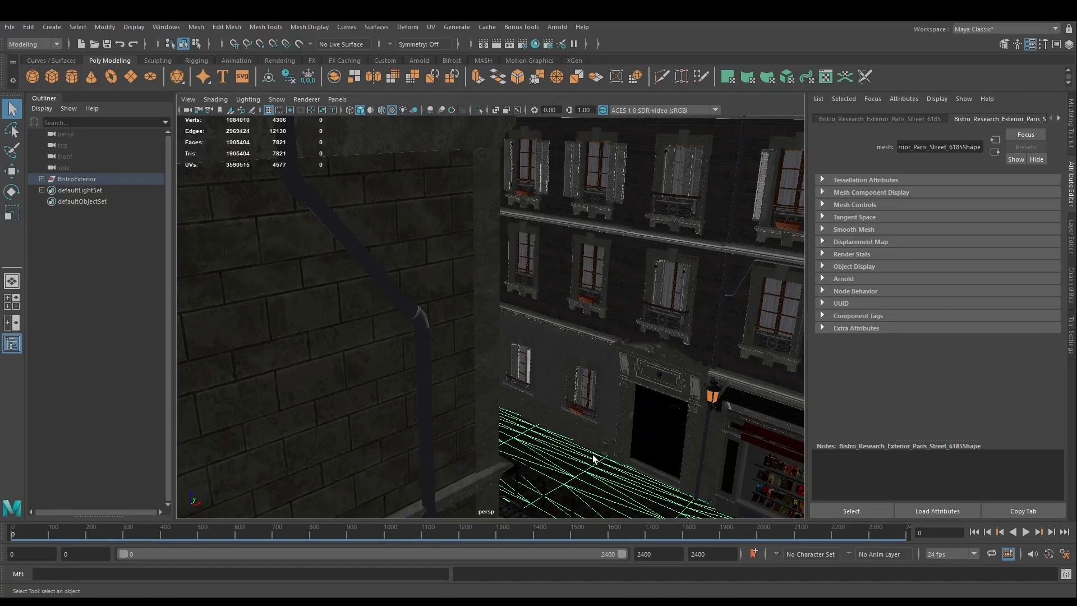
{"action": "left_click_drag", "start_coordinate": [594, 459], "coordinate": [563, 460], "text": "alt"}
{"action": "left_click_drag", "start_coordinate": [351, 471], "coordinate": [387, 376], "text": "alt"}
Select another street mesh between the buildings and inspect its triangulation.
{"action": "left_click", "coordinate": [341, 426]}
{"action": "left_click_drag", "start_coordinate": [380, 443], "coordinate": [386, 376], "text": "alt"}
{"action": "left_click_drag", "start_coordinate": [525, 471], "coordinate": [524, 437], "text": "alt"}
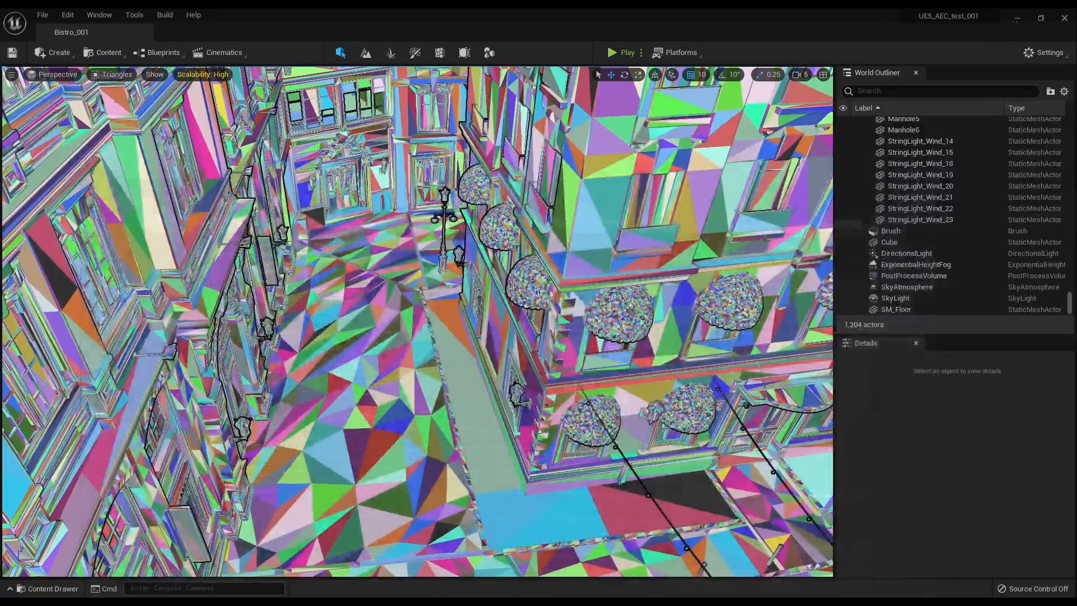
Switch to Unreal Engine, show the Nanite Clusters visualization, and examine the large clusters on the street surface up close.
{"action": "left_click", "coordinate": [102, 75]}
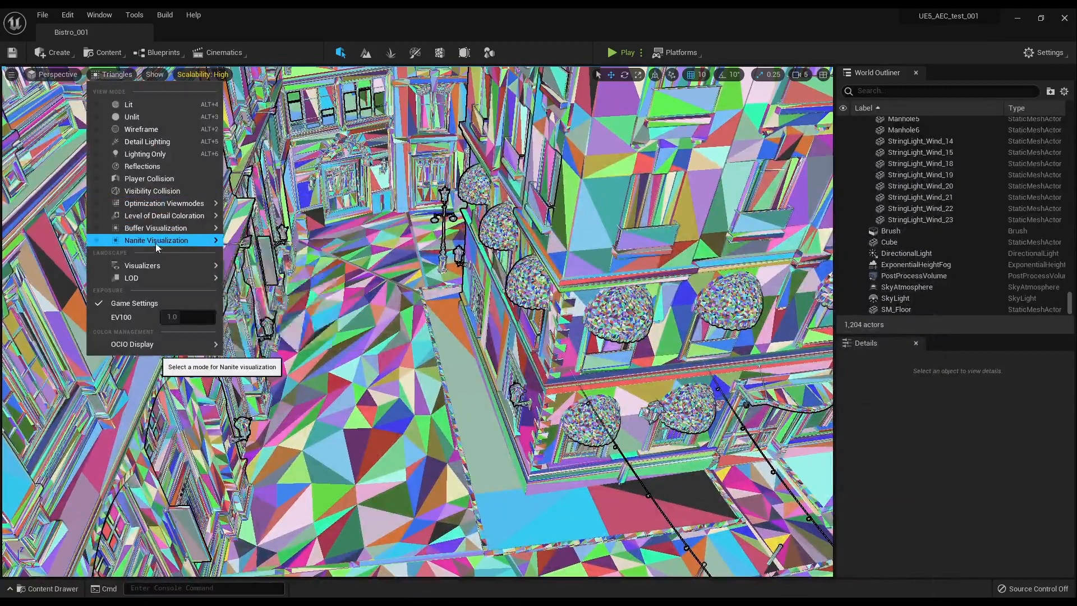
{"action": "mouse_move", "coordinate": [156, 243]}
{"action": "left_click", "coordinate": [269, 301]}
{"action": "key", "text": "w"}
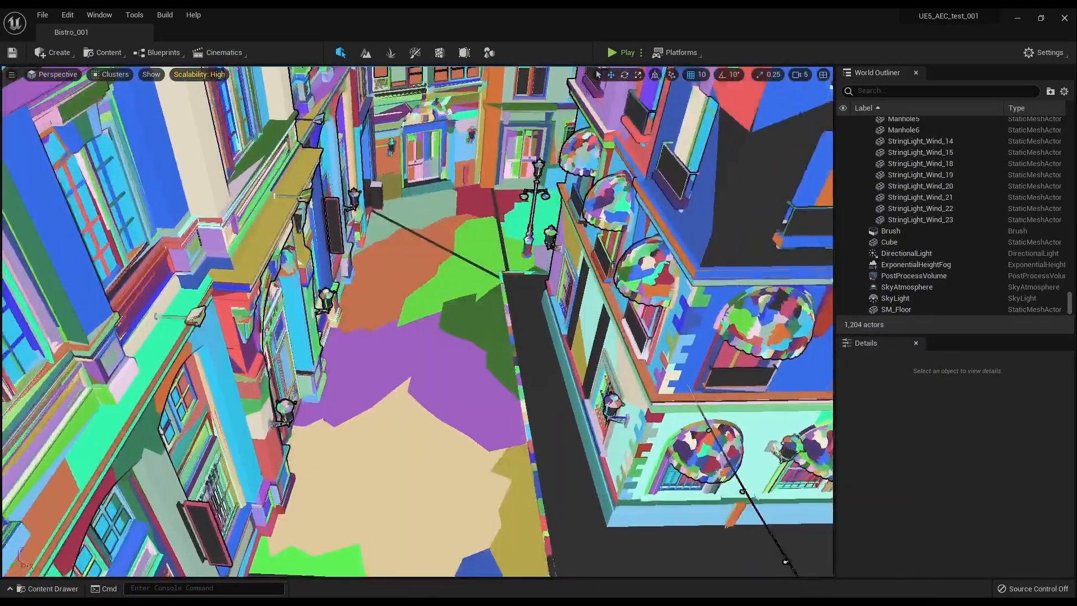
{"action": "key", "text": "w"}
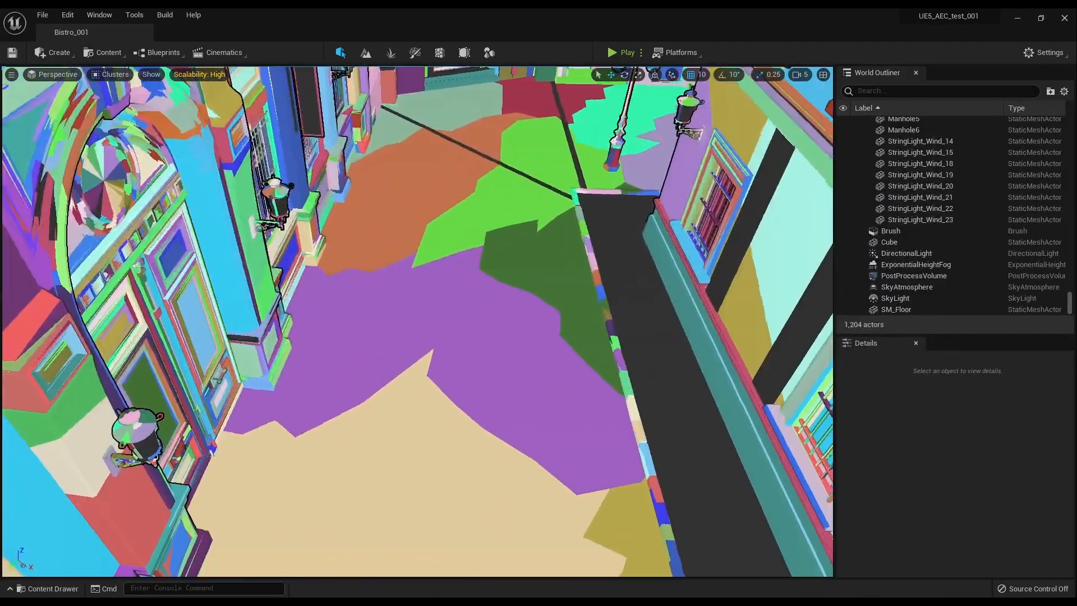
{"action": "right_click_drag", "start_coordinate": [417, 322], "coordinate": [452, 321]}
{"action": "key", "text": "w"}
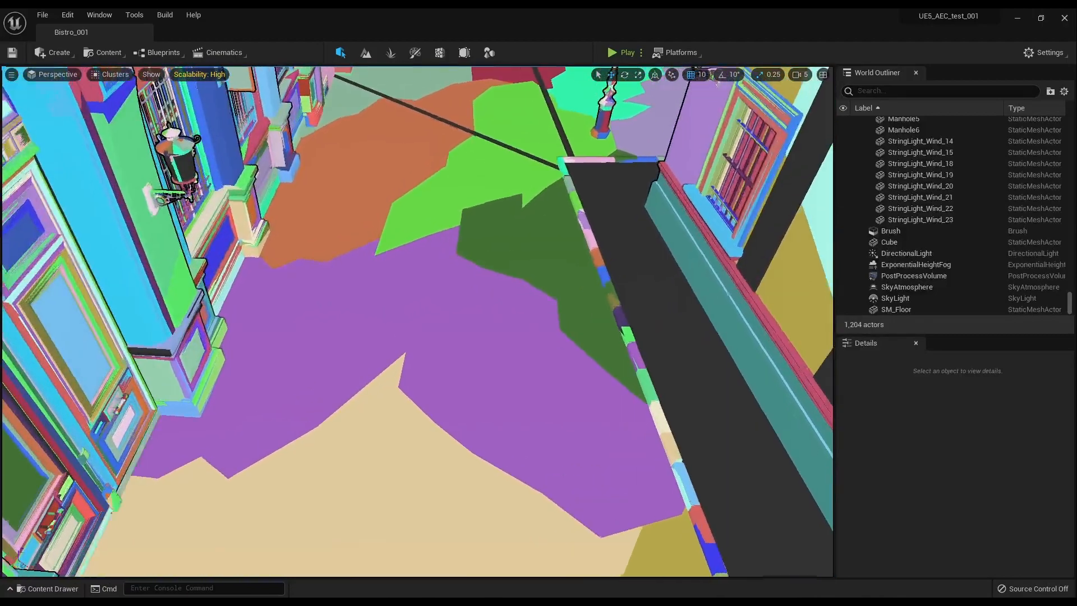
Pull back above the street to examine the clusters on the surrounding roofs, facades, and awnings.
{"action": "key", "text": "s"}
{"action": "key", "text": "s"}
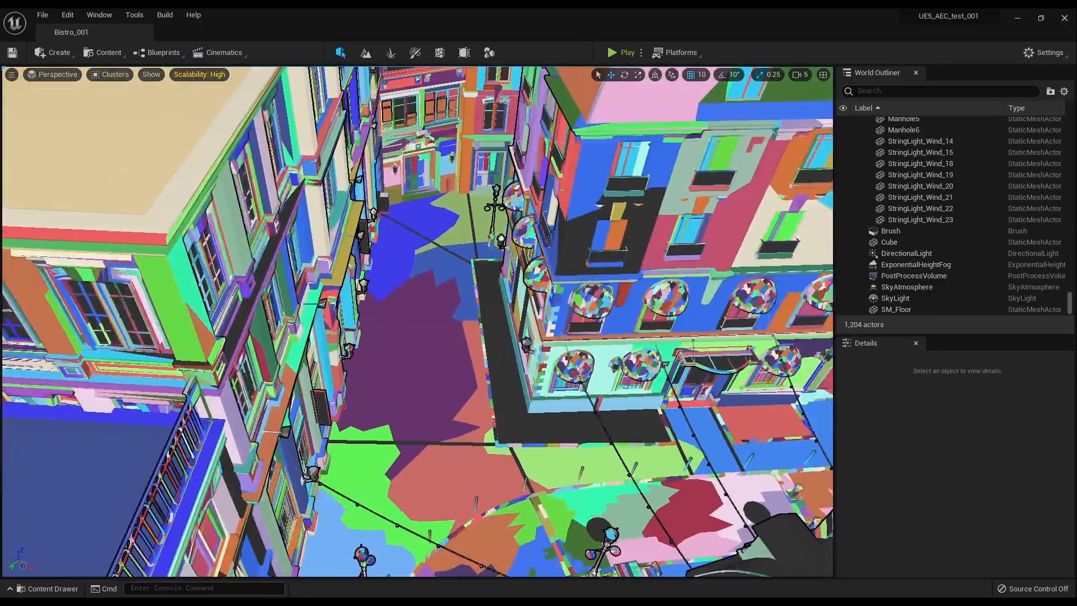
{"action": "right_click_drag", "start_coordinate": [417, 321], "coordinate": [448, 259]}
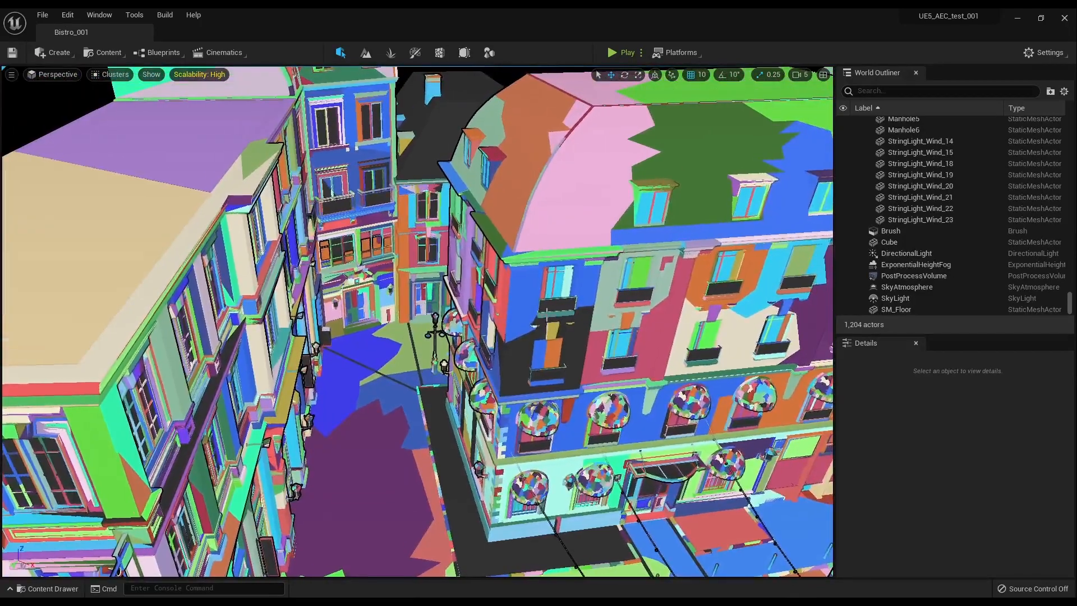
{"action": "key", "text": "s"}
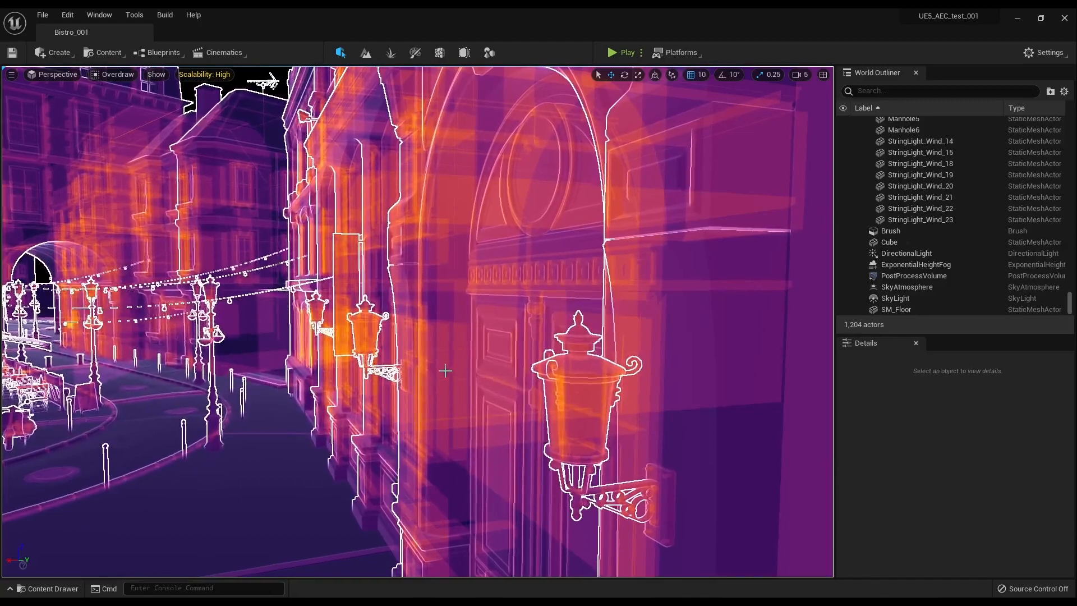
Examine the overdraw view of the street, curbs, and bordering facades from several angles and distances.
{"action": "right_click_drag", "start_coordinate": [445, 371], "coordinate": [190, 494]}
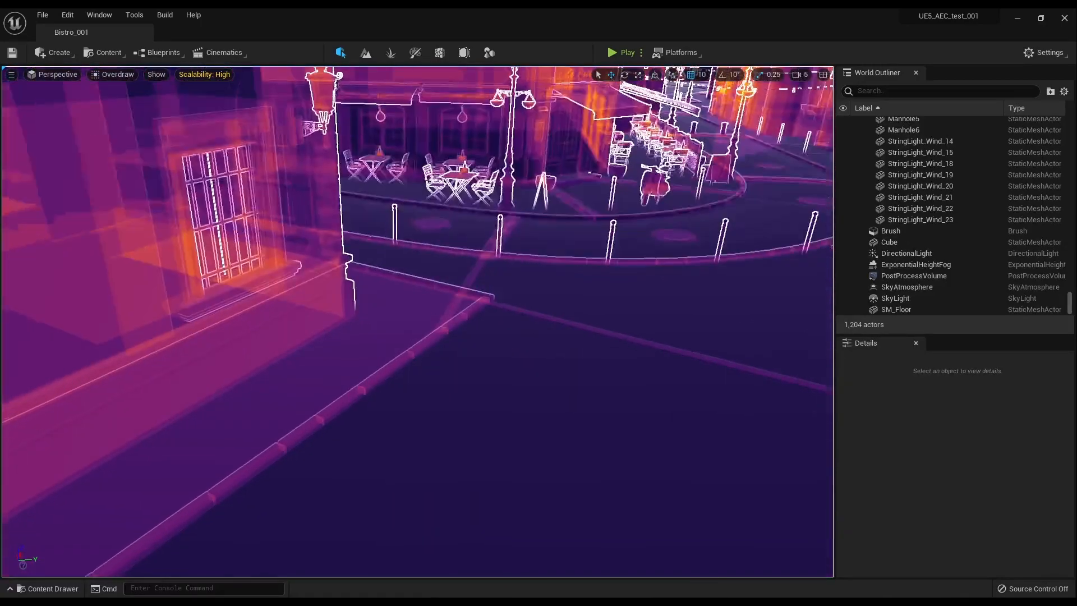
{"action": "key", "text": "w"}
{"action": "right_click_drag", "start_coordinate": [417, 322], "coordinate": [84, 488]}
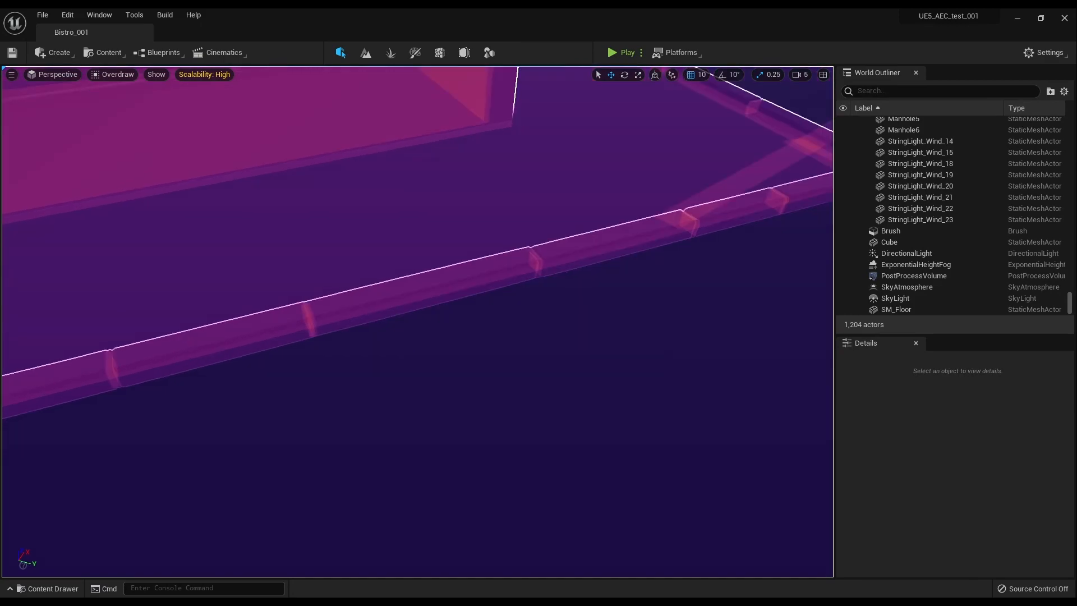
{"action": "right_click_drag", "start_coordinate": [417, 321], "coordinate": [341, 82]}
{"action": "key", "text": "w"}
{"action": "key", "text": "d"}
{"action": "key", "text": "s"}
{"action": "key", "text": "w"}
{"action": "key", "text": "w"}
{"action": "key", "text": "w"}
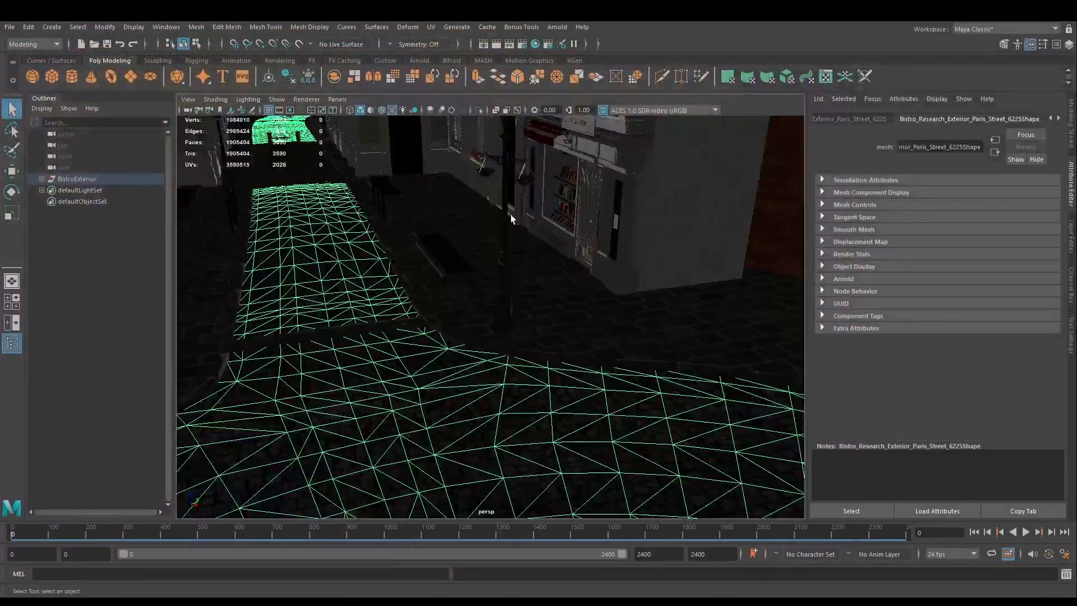
Switch to Maya and examine the wireframes of the street mesh and the red-awning building's trim, down to its protruding corner blocks.
{"action": "left_click_drag", "start_coordinate": [553, 270], "coordinate": [532, 278], "text": "alt"}
{"action": "left_click_drag", "start_coordinate": [417, 277], "coordinate": [661, 357], "text": "alt"}
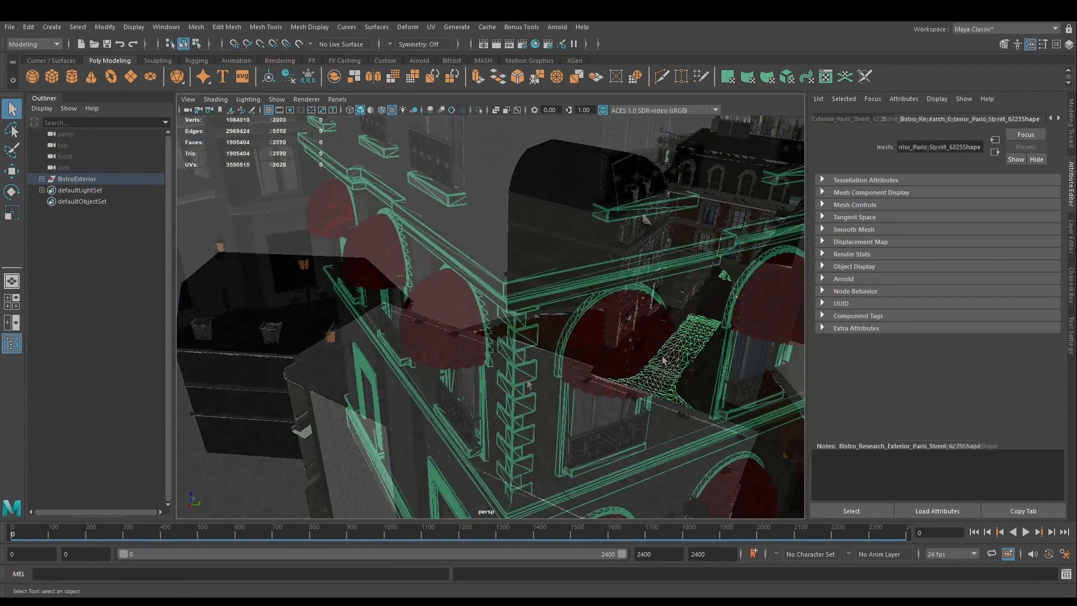
{"action": "right_click_drag", "start_coordinate": [448, 370], "coordinate": [527, 383], "text": "alt"}
{"action": "mouse_move", "coordinate": [590, 364]}
{"action": "middle_mouse_down", "text": "alt"}
{"action": "mouse_move", "coordinate": [577, 338]}
{"action": "mouse_move", "coordinate": [579, 349]}
{"action": "middle_mouse_up", "text": "alt"}
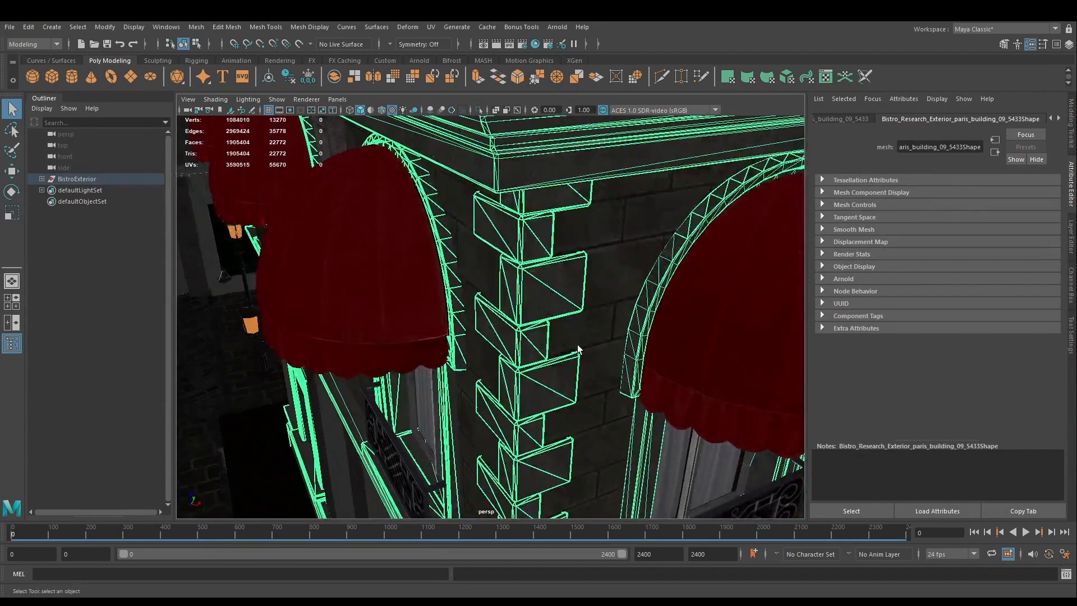
{"action": "right_click_drag", "start_coordinate": [581, 290], "coordinate": [578, 360], "text": "alt"}
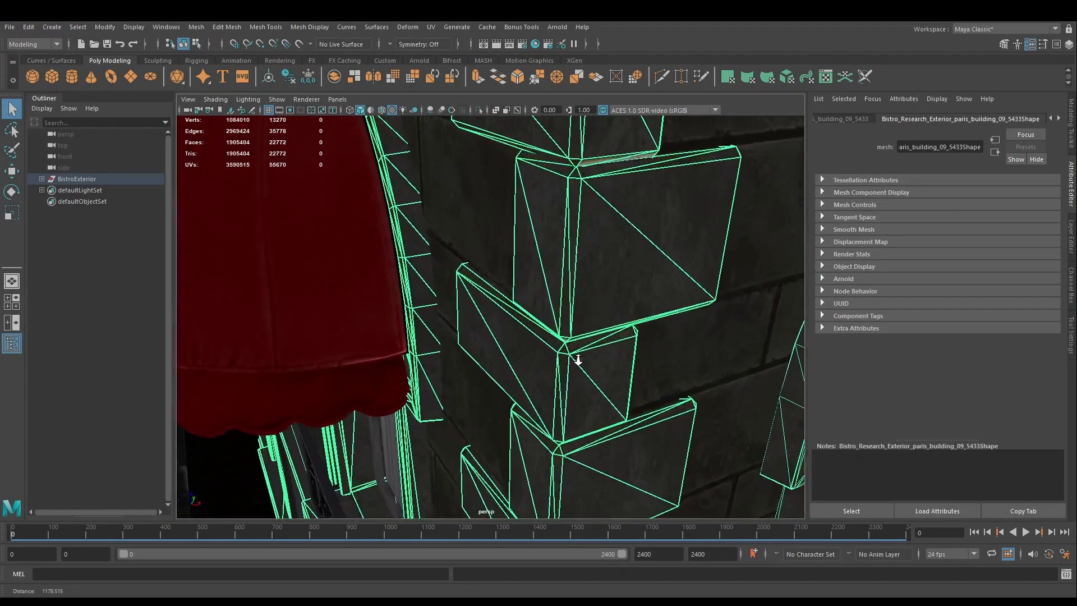
Select the wall mesh behind the corner blocks, display the scene in wireframe, and select the facade trim mesh containing the corner blocks.
{"action": "left_click", "coordinate": [688, 395]}
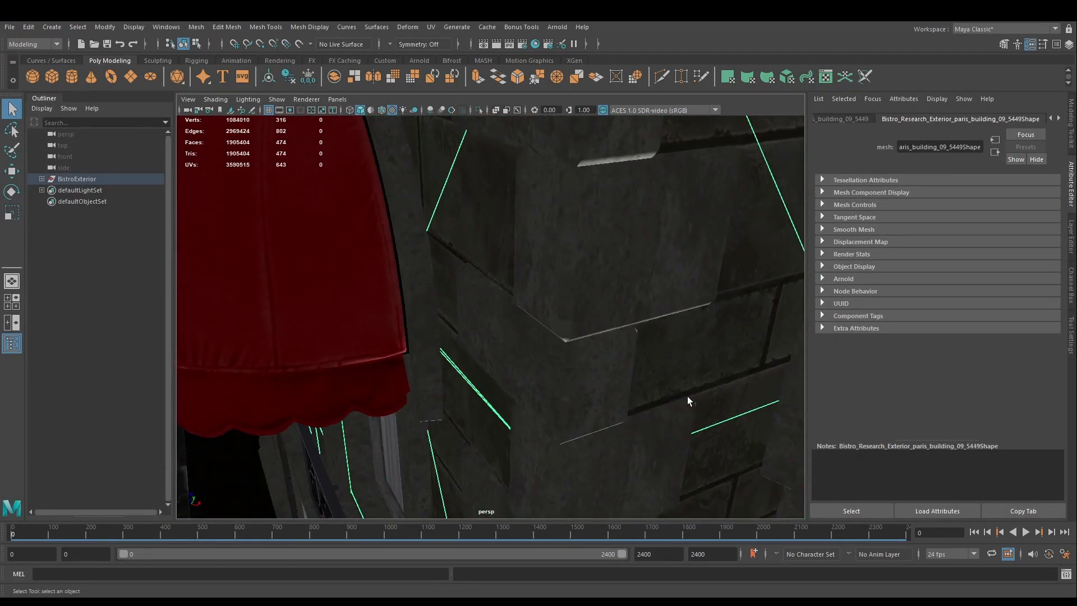
{"action": "key", "text": "r"}
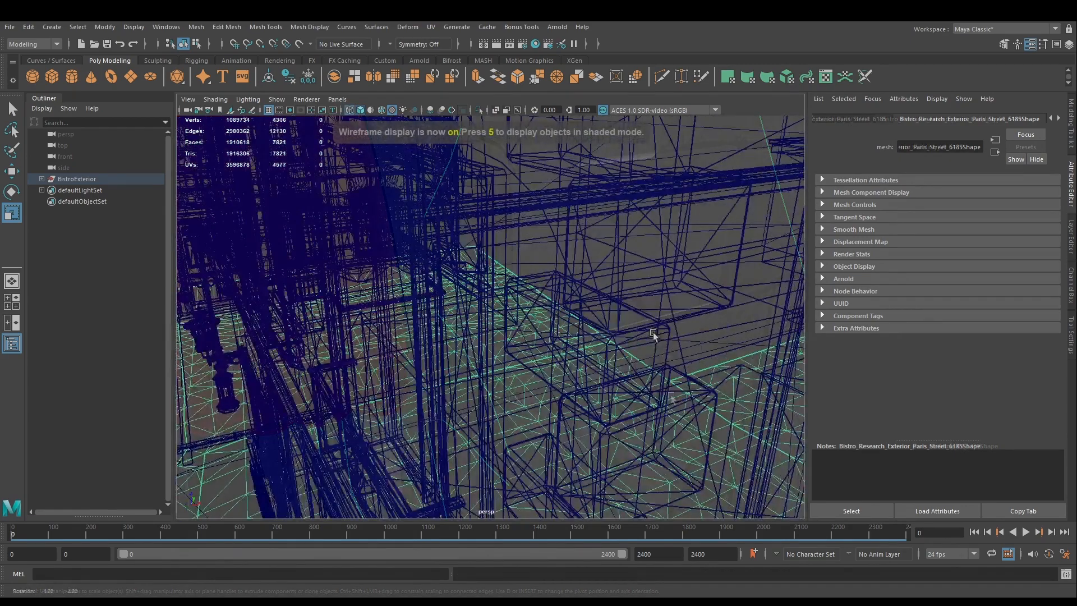
{"action": "left_click", "coordinate": [746, 237]}
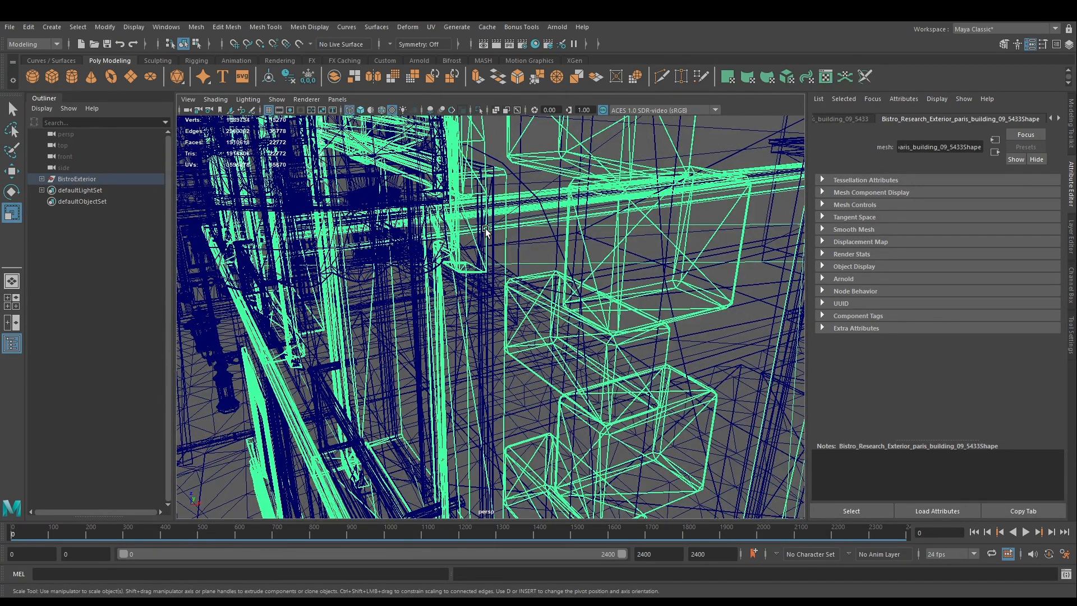
Restore the shaded display with texture maps and view the selected facade trim from farther away.
{"action": "key", "text": "5"}
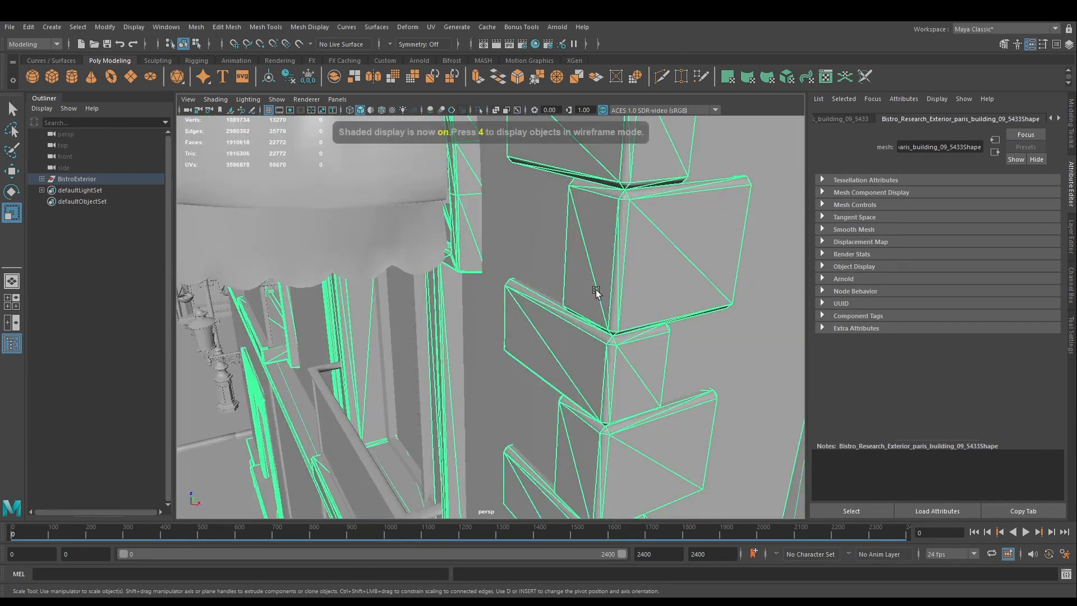
{"action": "key", "text": "6"}
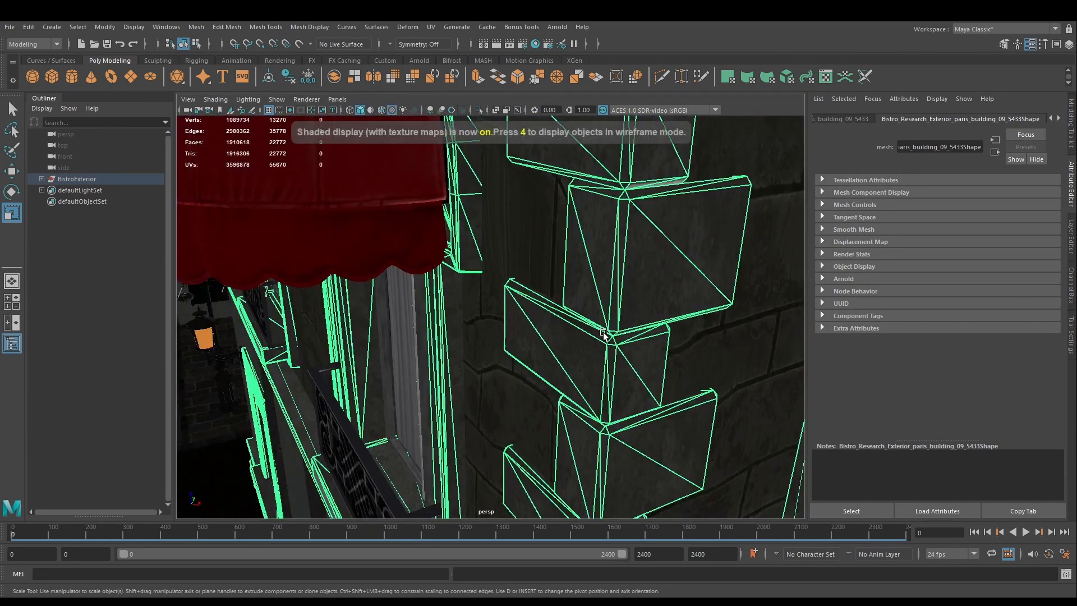
{"action": "scroll", "coordinate": [600, 314], "scroll_direction": "down", "scroll_amount": 10}
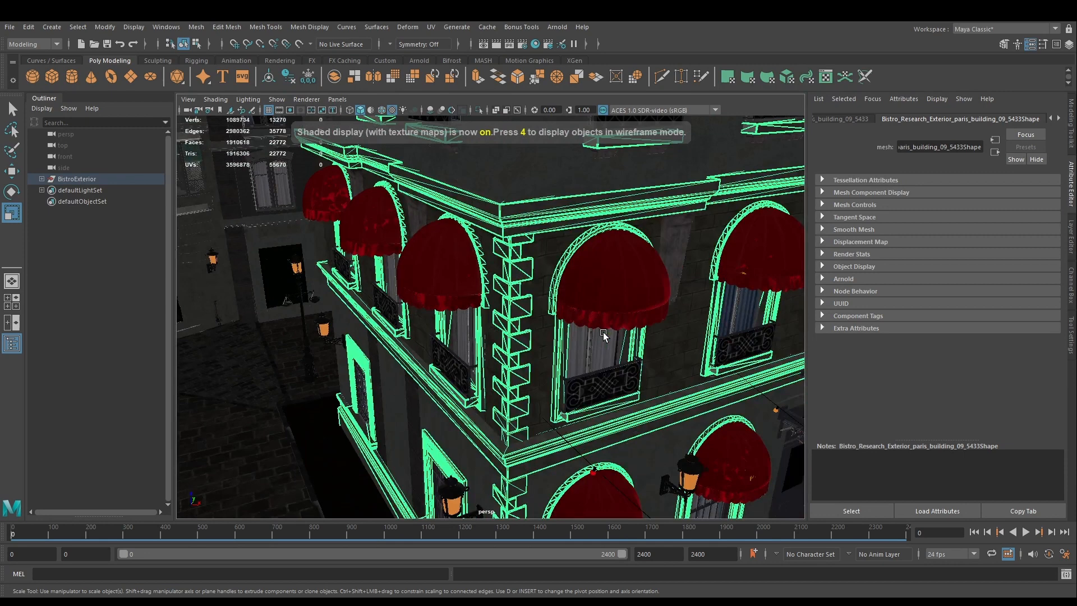
{"action": "scroll", "coordinate": [603, 335], "scroll_direction": "down", "scroll_amount": 3}
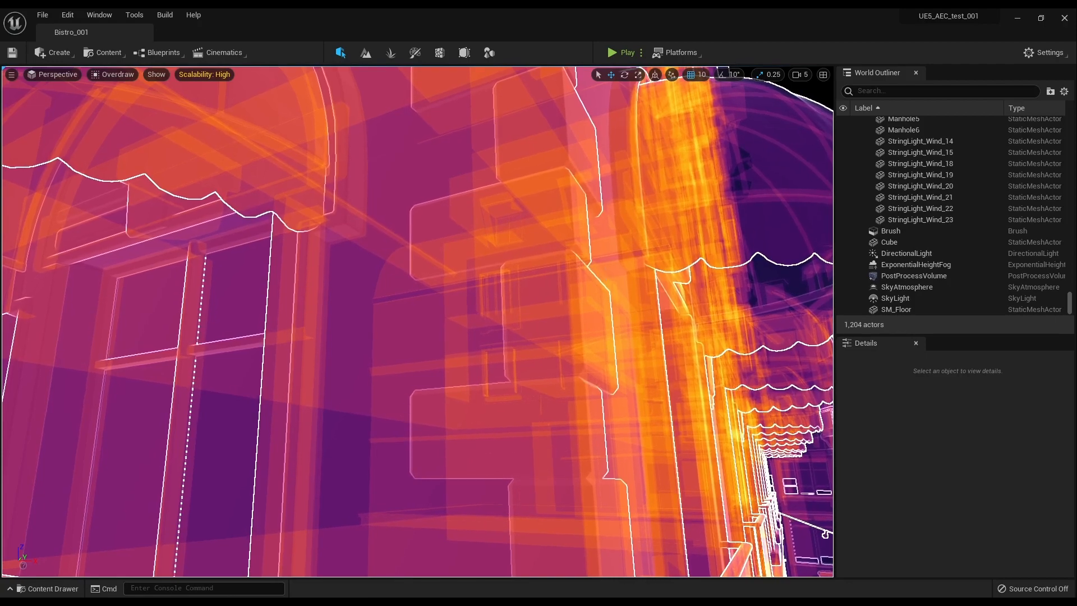
Switch to Unreal Engine and examine the overdraw around the corner blocks and awnings of the corner building.
{"action": "key", "text": "s"}
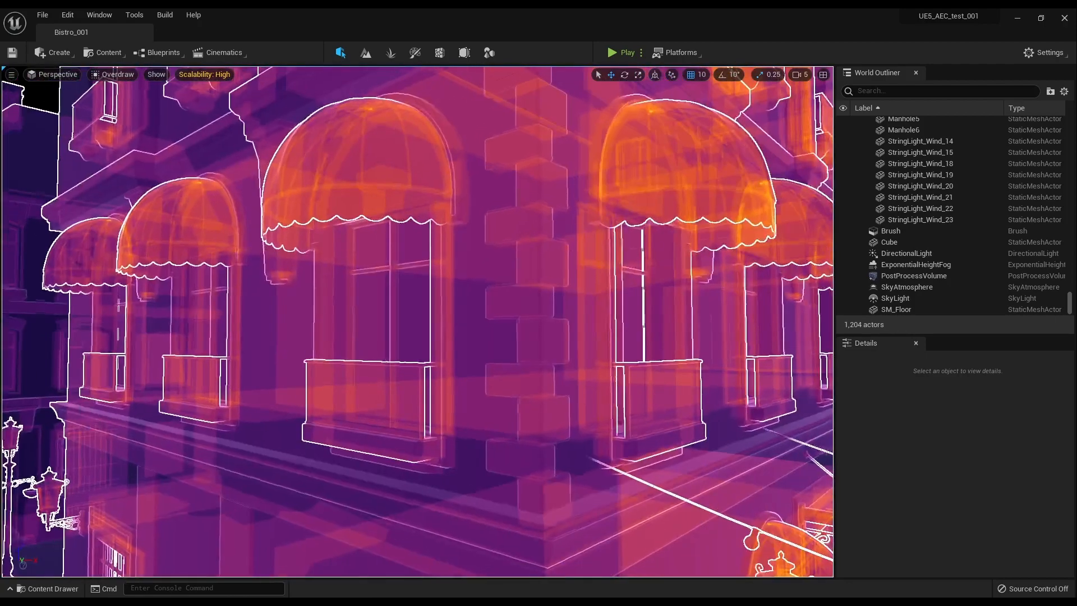
{"action": "key", "text": "d"}
{"action": "right_click_drag", "start_coordinate": [417, 322], "coordinate": [270, 387]}
{"action": "key", "text": "w"}
{"action": "key", "text": "s"}
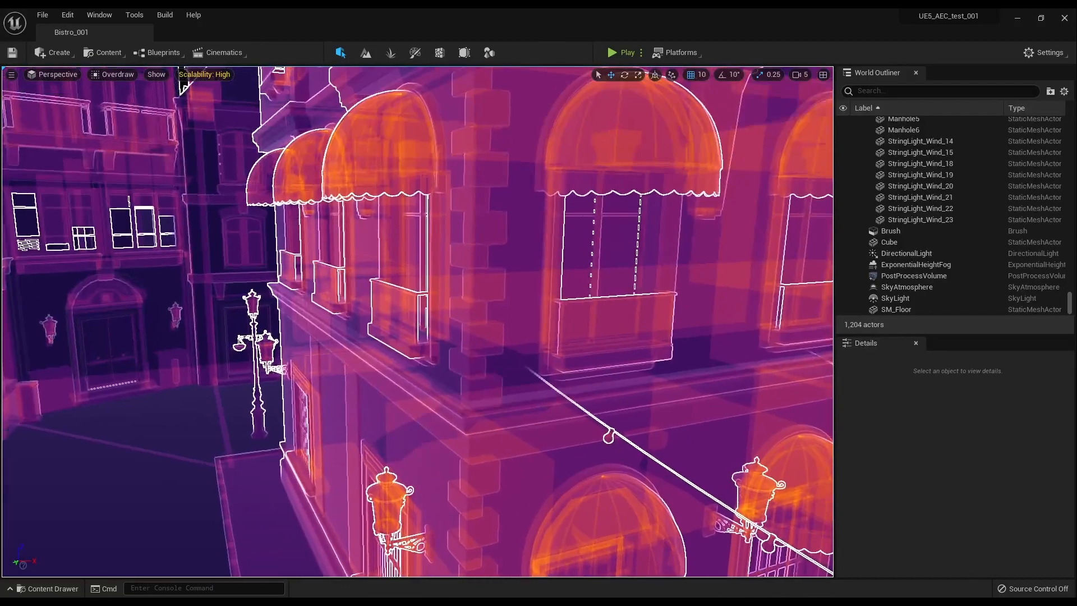
{"action": "right_click_drag", "start_coordinate": [472, 279], "coordinate": [532, 206]}
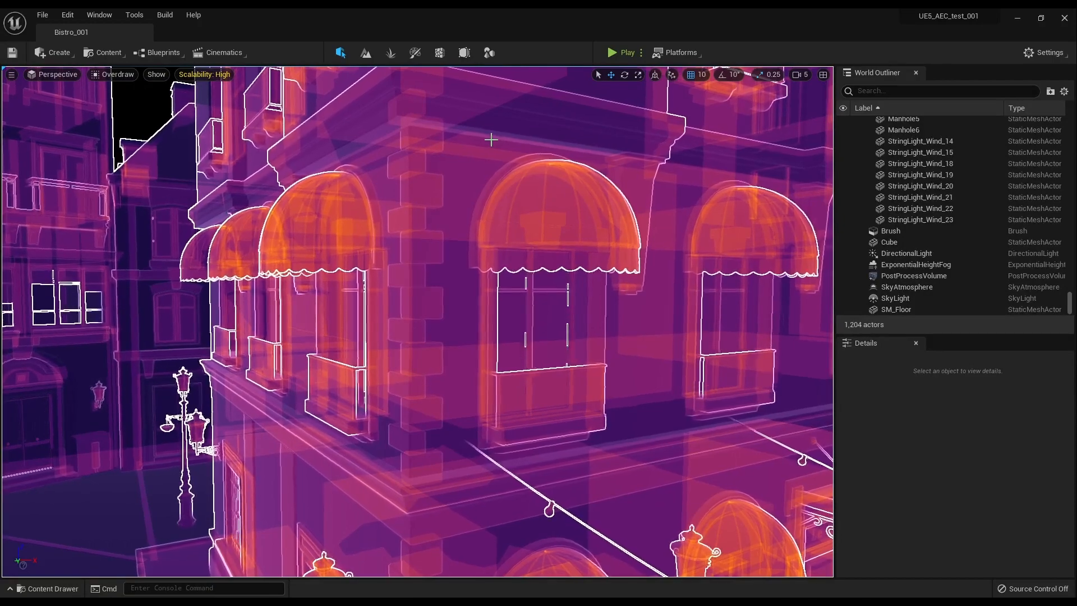
Survey the overdraw on the Le Petit Coin restaurant building and set the viewport back to Lit mode.
{"action": "right_click_drag", "start_coordinate": [417, 321], "coordinate": [235, 379]}
{"action": "key", "text": "w"}
{"action": "key", "text": "s"}
{"action": "left_click", "coordinate": [103, 73]}
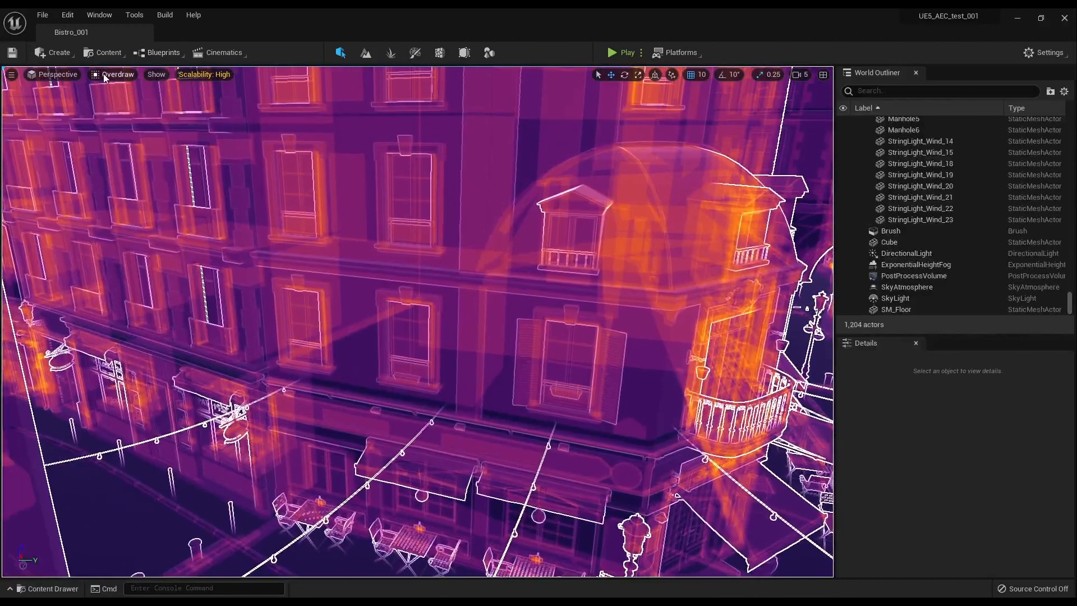
{"action": "left_click", "coordinate": [120, 102]}
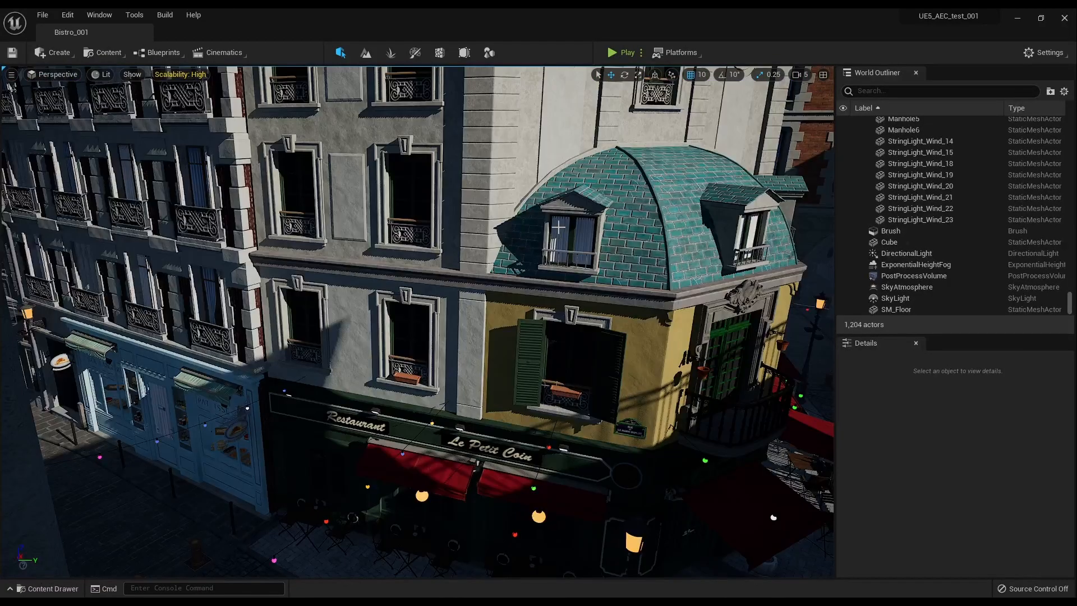
Survey the sunlit and shaded facades along the Bistro street, from the blue shopfront to the dark corner beyond the restaurant.
{"action": "right_click_drag", "start_coordinate": [87, 287], "coordinate": [17, 277]}
{"action": "key", "text": "d"}
{"action": "scroll", "coordinate": [547, 228], "scroll_direction": "up", "scroll_amount": 2}
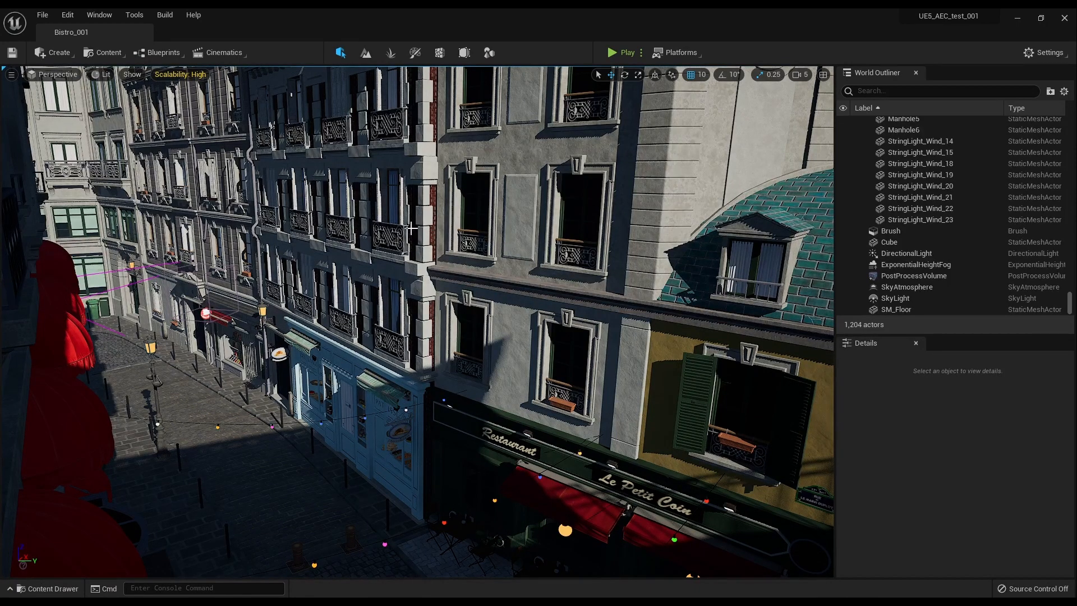
{"action": "right_click_drag", "start_coordinate": [417, 322], "coordinate": [352, 240]}
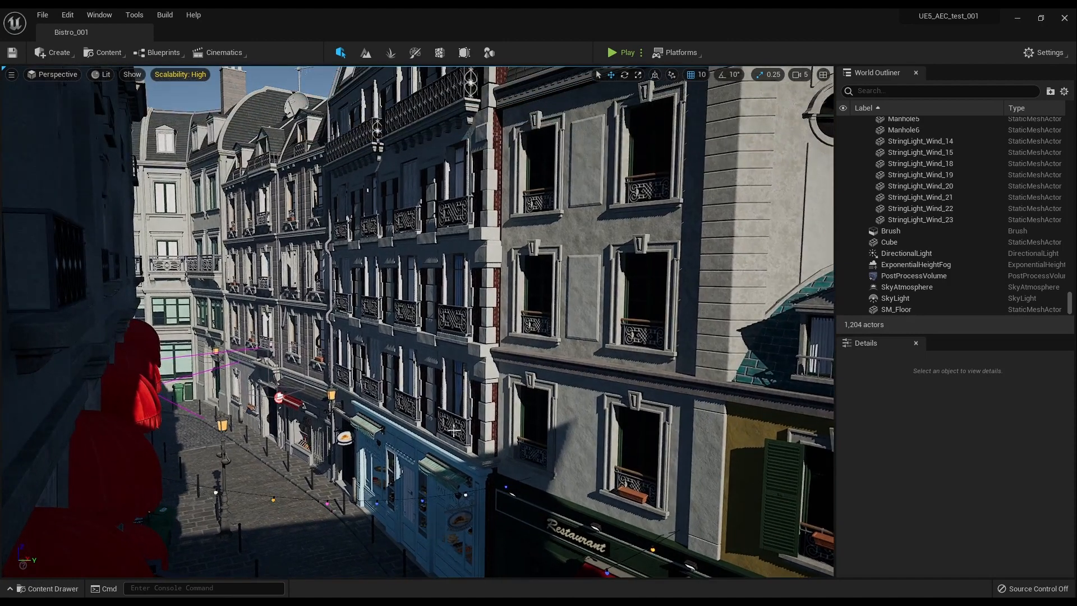
{"action": "right_click_drag", "start_coordinate": [417, 321], "coordinate": [527, 331]}
{"action": "scroll", "coordinate": [508, 360], "scroll_direction": "up", "scroll_amount": 3}
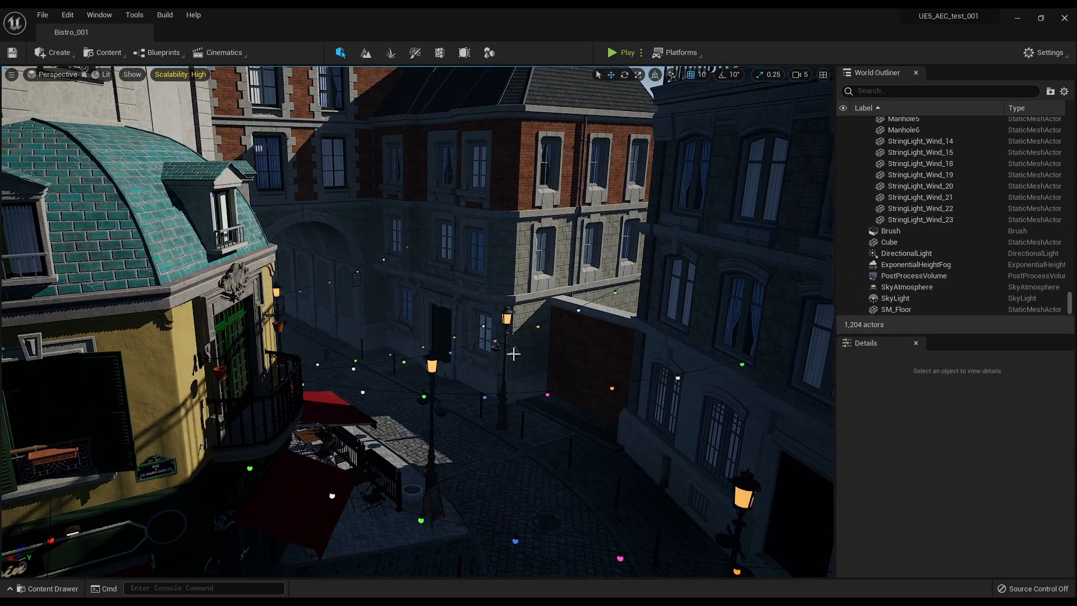
Select the white Cube panel behind the building facades and hide it.
{"action": "right_click_drag", "start_coordinate": [558, 358], "coordinate": [715, 421]}
{"action": "right_click_drag", "start_coordinate": [521, 367], "coordinate": [428, 270]}
{"action": "key", "text": "w"}
{"action": "key", "text": "w"}
{"action": "key", "text": "s"}
{"action": "left_click", "coordinate": [379, 283]}
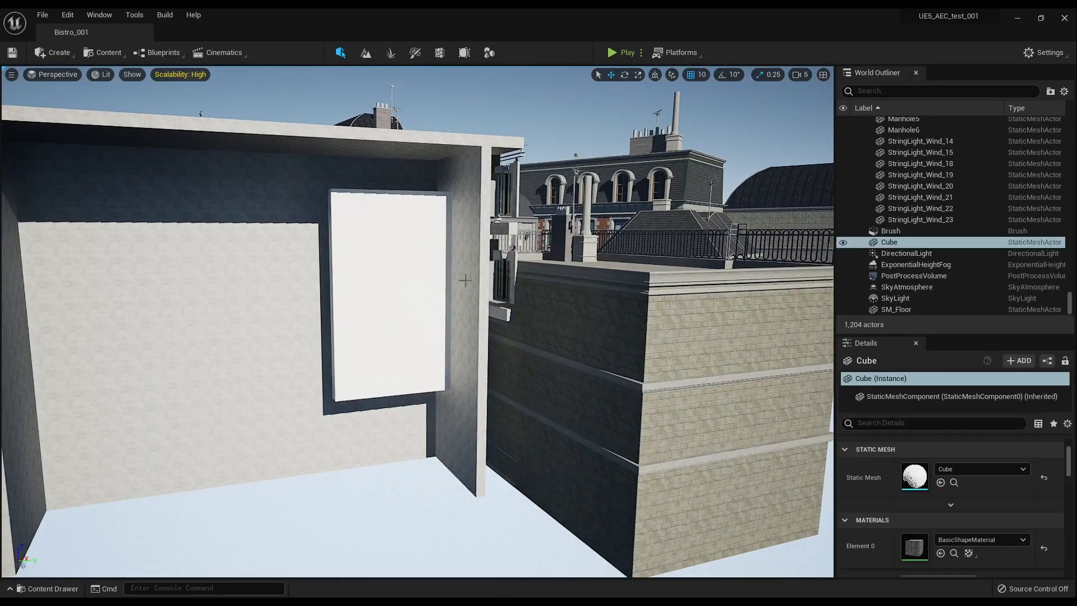
{"action": "left_click", "coordinate": [842, 243]}
Examine the lighting on the cobbled street in front of the restaurant with the Cube panel hidden.
{"action": "right_click_drag", "start_coordinate": [505, 291], "coordinate": [611, 423]}
{"action": "key", "text": "w"}
{"action": "key", "text": "w"}
{"action": "key", "text": "w"}
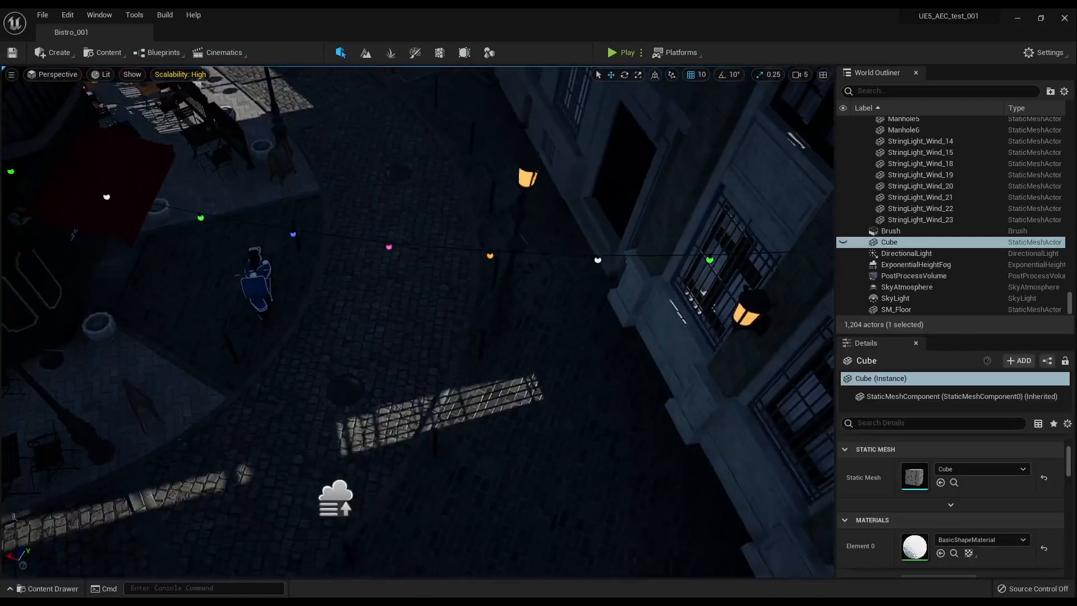
{"action": "right_click_drag", "start_coordinate": [203, 284], "coordinate": [202, 289]}
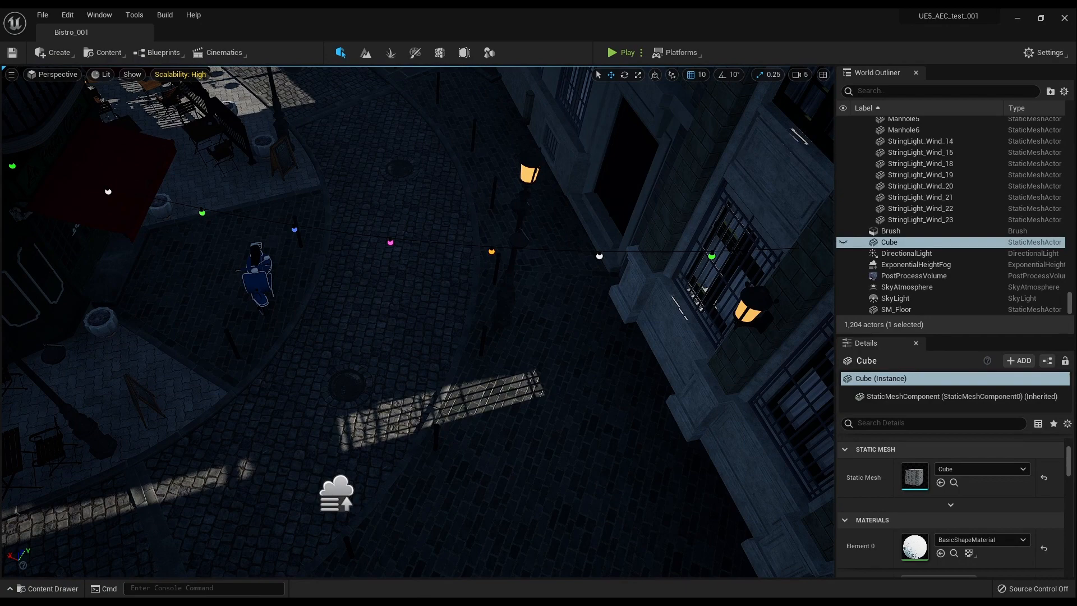
{"action": "key", "text": "s"}
{"action": "right_click_drag", "start_coordinate": [418, 322], "coordinate": [639, 323]}
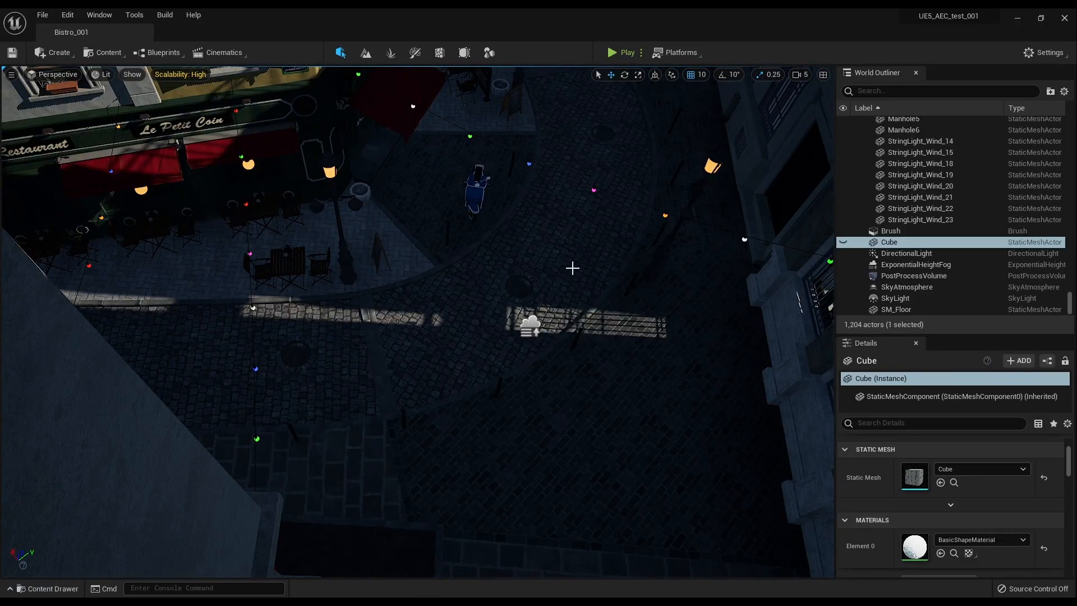
Return to the back of the building facades and make the Cube panel visible again.
{"action": "right_click_drag", "start_coordinate": [502, 301], "coordinate": [788, 84]}
{"action": "right_click_drag", "start_coordinate": [435, 275], "coordinate": [494, 263]}
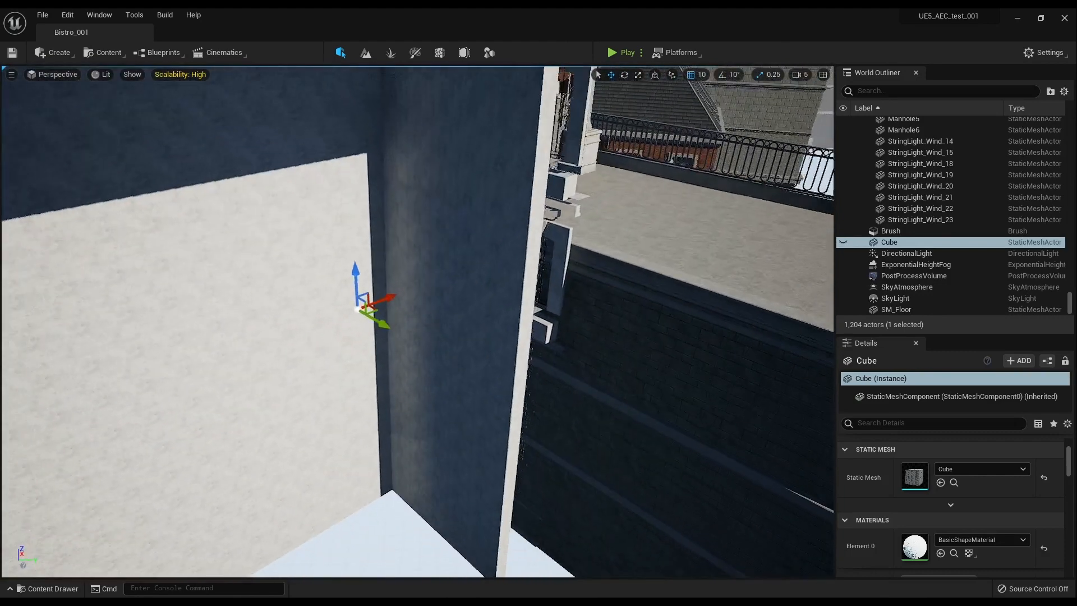
{"action": "left_click", "coordinate": [843, 242]}
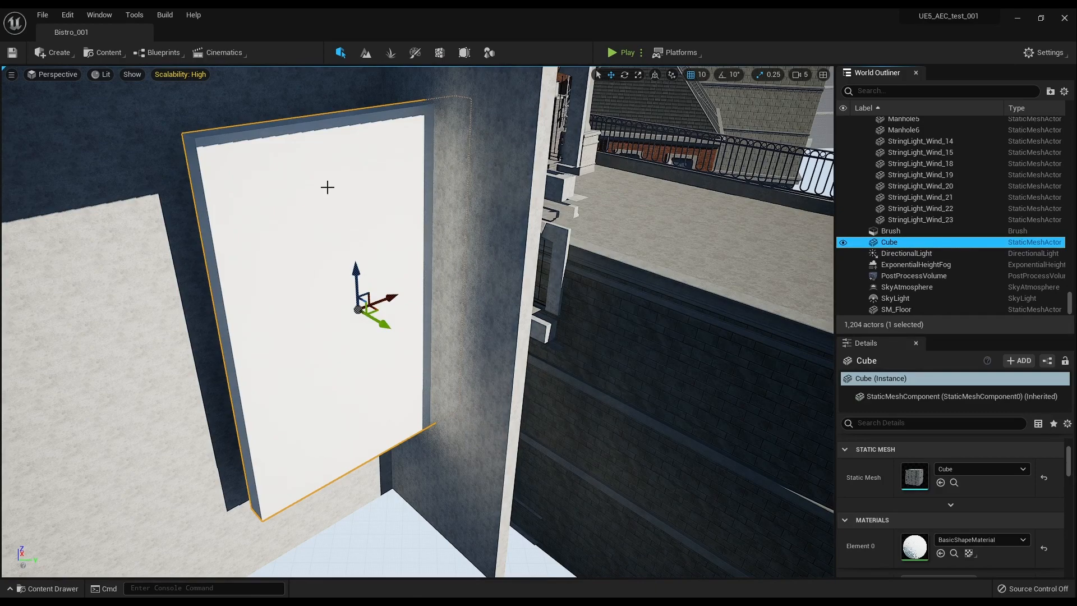
{"action": "mouse_move", "coordinate": [283, 182]}
{"action": "right_mouse_down"}
{"action": "mouse_move", "coordinate": [230, 162]}
{"action": "mouse_move", "coordinate": [219, 129]}
{"action": "mouse_move", "coordinate": [185, 140]}
{"action": "mouse_move", "coordinate": [107, 207]}
{"action": "mouse_move", "coordinate": [162, 229]}
{"action": "mouse_move", "coordinate": [381, 230]}
{"action": "mouse_move", "coordinate": [385, 269]}
{"action": "mouse_move", "coordinate": [359, 258]}
{"action": "mouse_move", "coordinate": [393, 149]}
{"action": "mouse_move", "coordinate": [392, 224]}
{"action": "mouse_move", "coordinate": [477, 210]}
{"action": "mouse_move", "coordinate": [334, 169]}
{"action": "mouse_move", "coordinate": [283, 166]}
{"action": "right_mouse_up"}
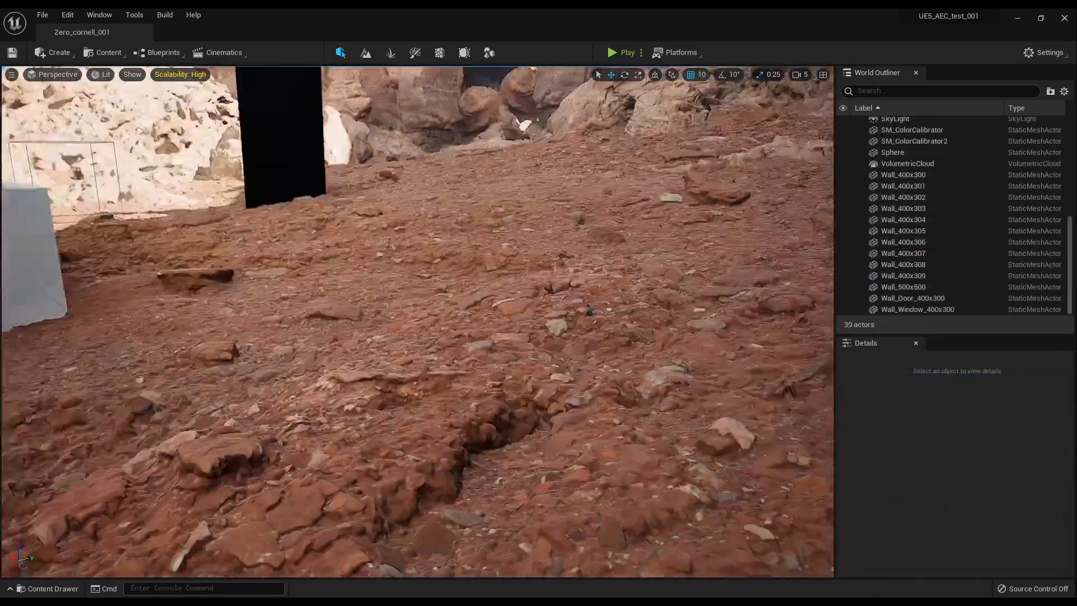
In the Zero_cornell_001 level, select the upright Floor_400x400 slab standing outside the canyon.
{"action": "right_click_drag", "start_coordinate": [392, 225], "coordinate": [375, 197]}
{"action": "key", "text": "s"}
{"action": "key", "text": "s"}
{"action": "right_click_drag", "start_coordinate": [347, 307], "coordinate": [392, 348]}
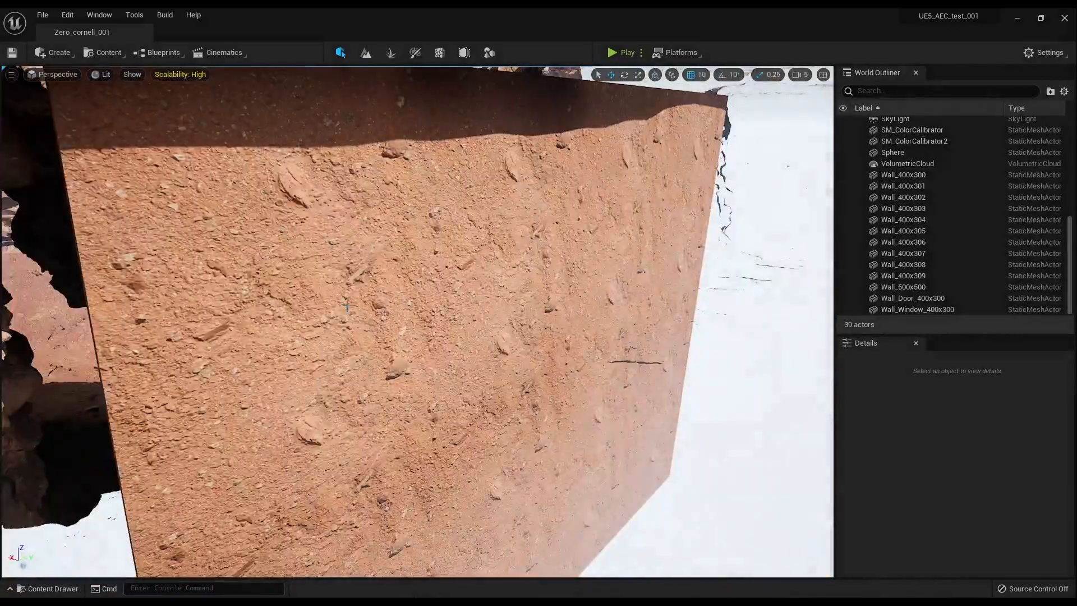
{"action": "left_click", "coordinate": [403, 276]}
{"action": "key", "text": "s"}
{"action": "right_click_drag", "start_coordinate": [402, 275], "coordinate": [421, 260]}
{"action": "key", "text": "s"}
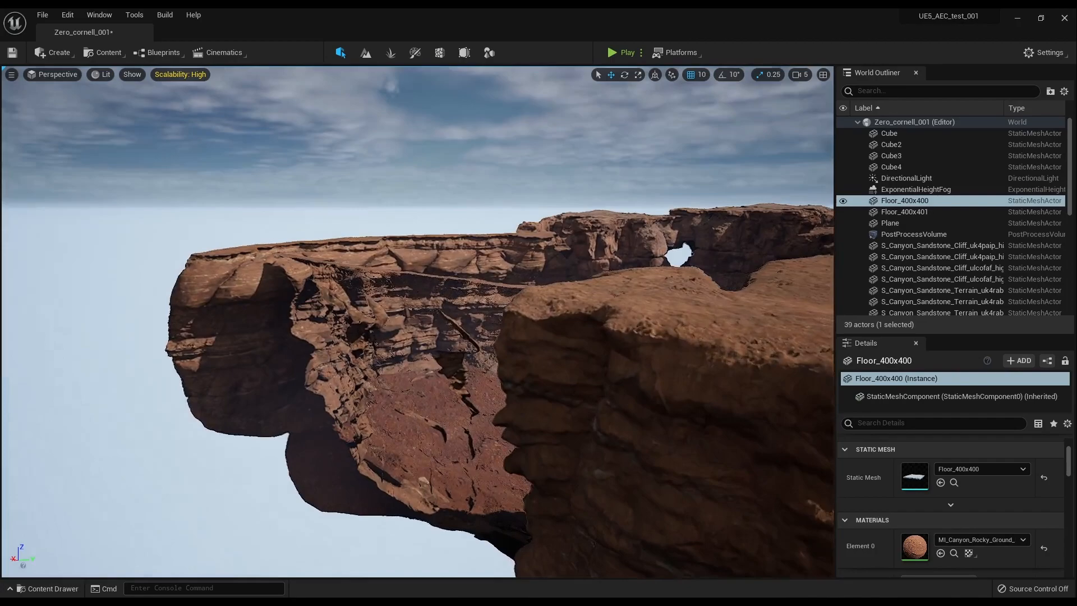
Examine the light and shadows on the canyon floor and the surrounding cliff walls.
{"action": "key", "text": "e"}
{"action": "key", "text": "w"}
{"action": "right_click_drag", "start_coordinate": [417, 321], "coordinate": [471, 373]}
{"action": "key", "text": "w"}
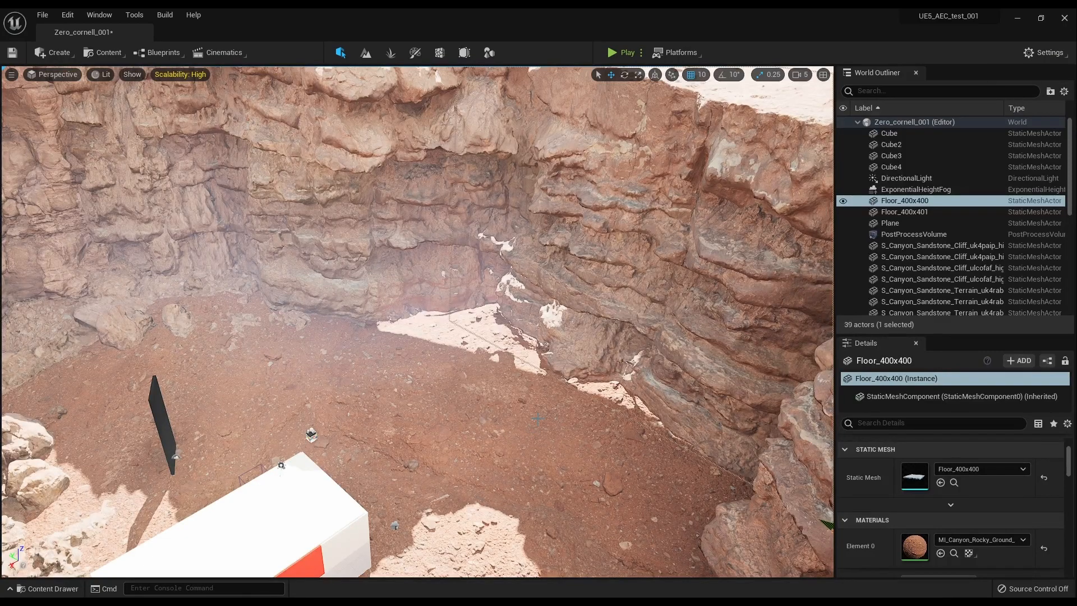
Move the Floor_400x400 slab outside the canyon a short distance along its local Z axis.
{"action": "right_click_drag", "start_coordinate": [555, 349], "coordinate": [386, 384]}
{"action": "key", "text": "s"}
{"action": "key", "text": "d"}
{"action": "key", "text": "d"}
{"action": "key", "text": "d"}
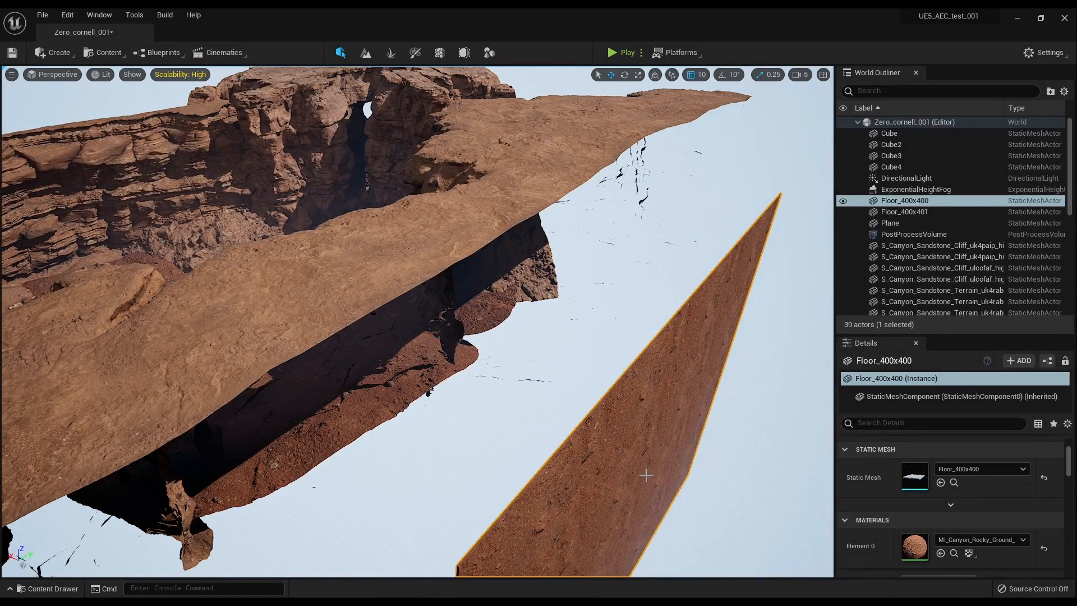
{"action": "right_click_drag", "start_coordinate": [646, 474], "coordinate": [482, 527]}
{"action": "key", "text": "s"}
{"action": "key", "text": "d"}
{"action": "key", "text": "s"}
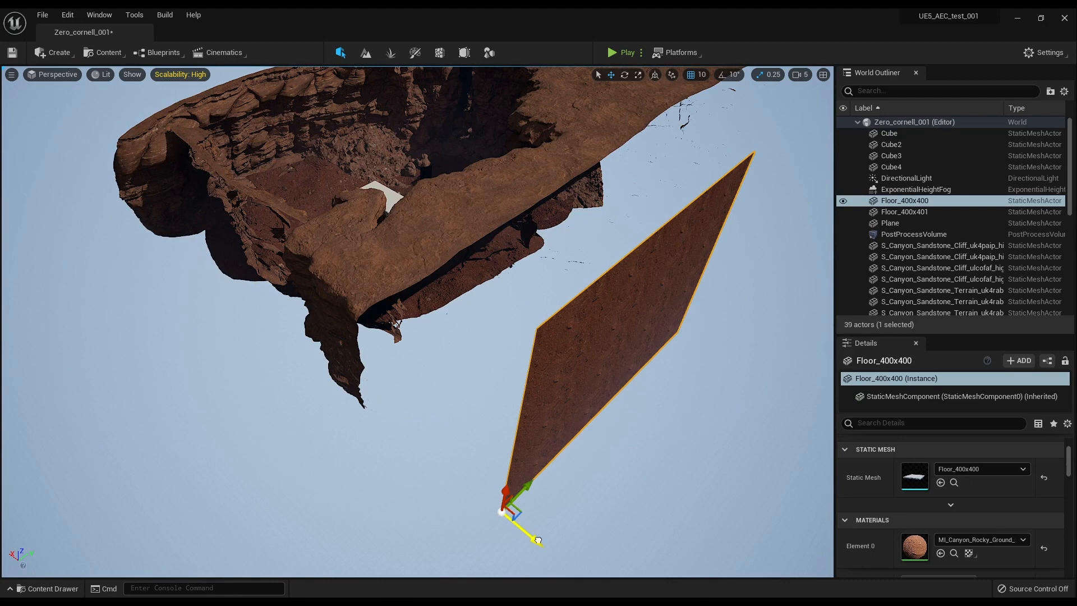
{"action": "left_click_drag", "start_coordinate": [537, 540], "coordinate": [510, 528]}
{"action": "left_click_drag", "start_coordinate": [444, 505], "coordinate": [424, 509]}
Check the lighting inside the canyon and select the S_Huge_Canyon_Sandstone_Cliff_vbzmdd1ga_high2 mesh.
{"action": "right_click_drag", "start_coordinate": [442, 354], "coordinate": [473, 276]}
{"action": "key", "text": "w"}
{"action": "key", "text": "w"}
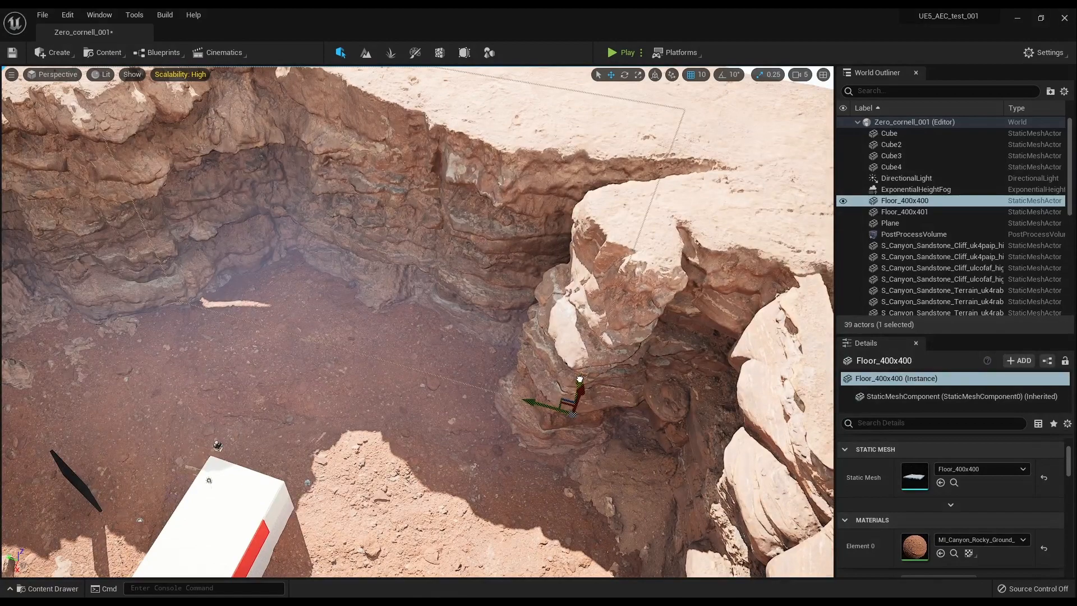
{"action": "right_click_drag", "start_coordinate": [579, 380], "coordinate": [455, 303]}
{"action": "left_click", "coordinate": [624, 323]}
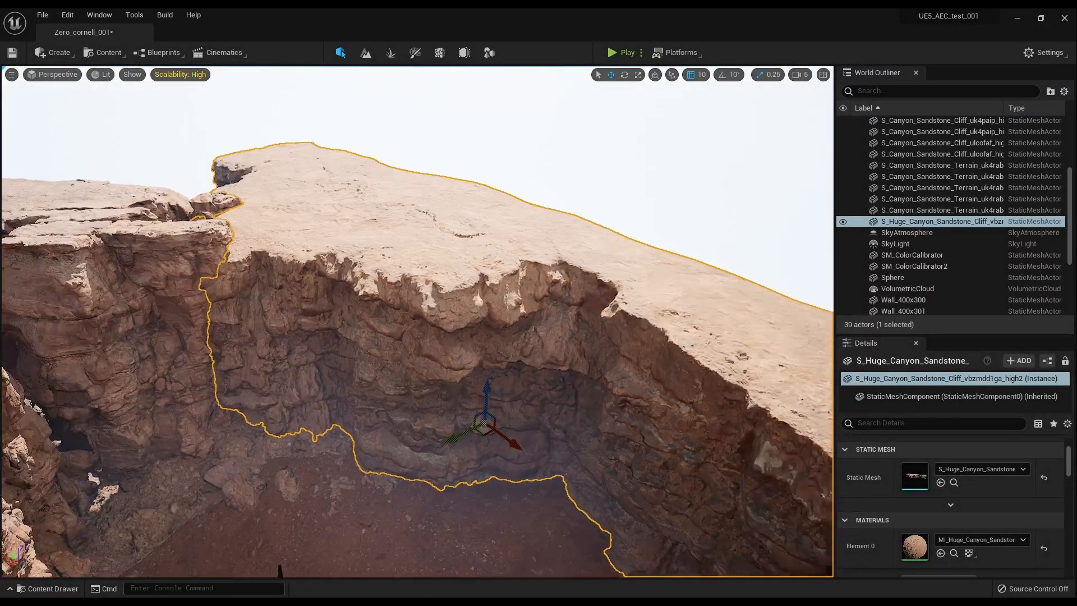
Survey the sunlit cliffs, the rubble slope and the shaded canyon floor around the black panel.
{"action": "right_click_drag", "start_coordinate": [624, 324], "coordinate": [704, 440]}
{"action": "key", "text": "e"}
{"action": "key", "text": "w"}
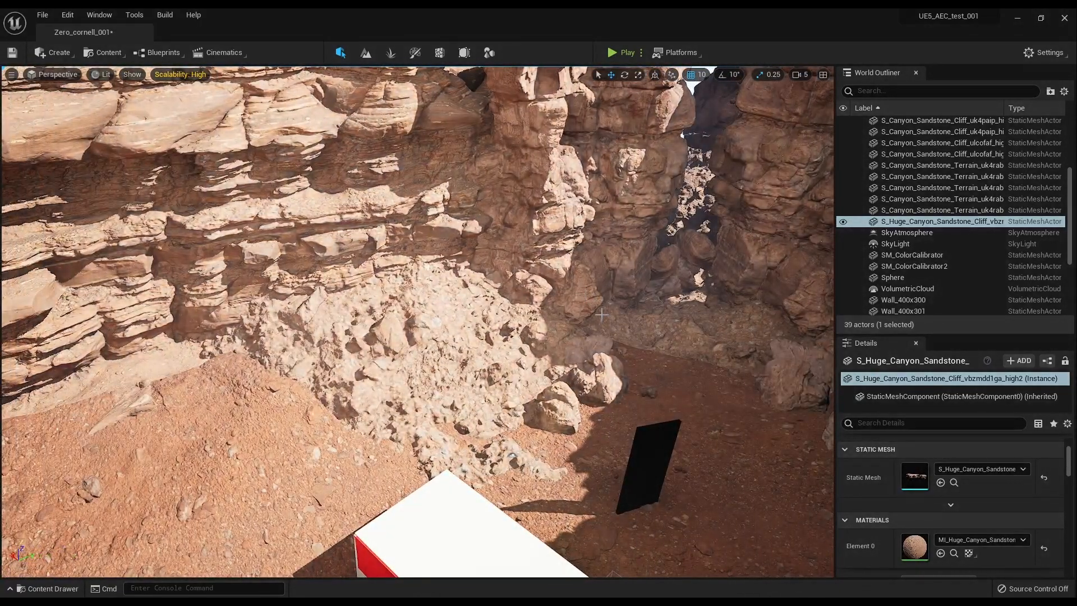
{"action": "scroll", "coordinate": [601, 315], "scroll_direction": "down", "scroll_amount": 3}
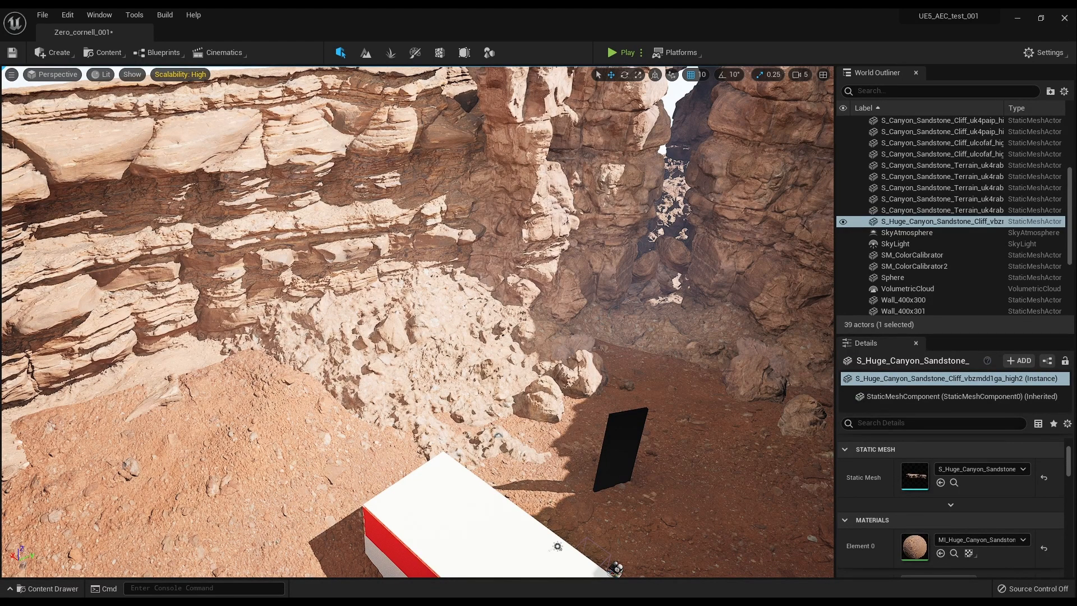
{"action": "right_click_drag", "start_coordinate": [609, 307], "coordinate": [774, 254]}
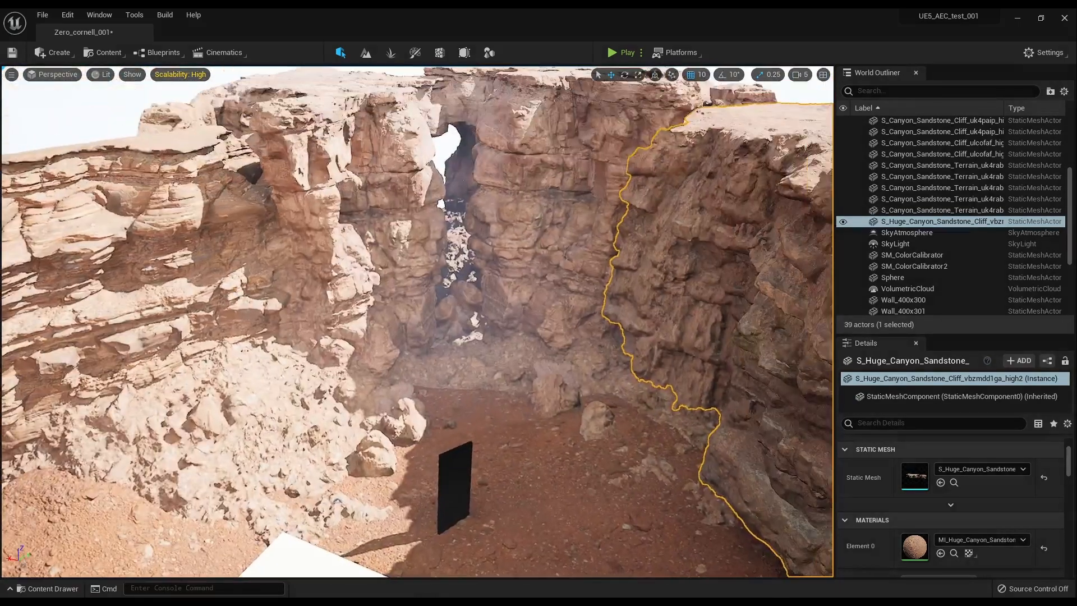